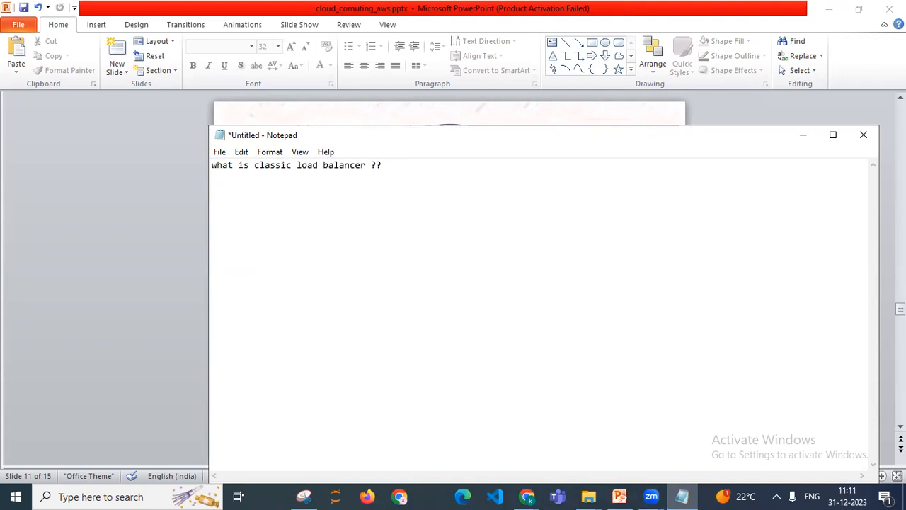
Step: Write "Amazon CLB is one of the load balancing solutions provided by Amazon web Services" on the line below the question
{"action": "type", "text": "Amazon CLB is one of t"}
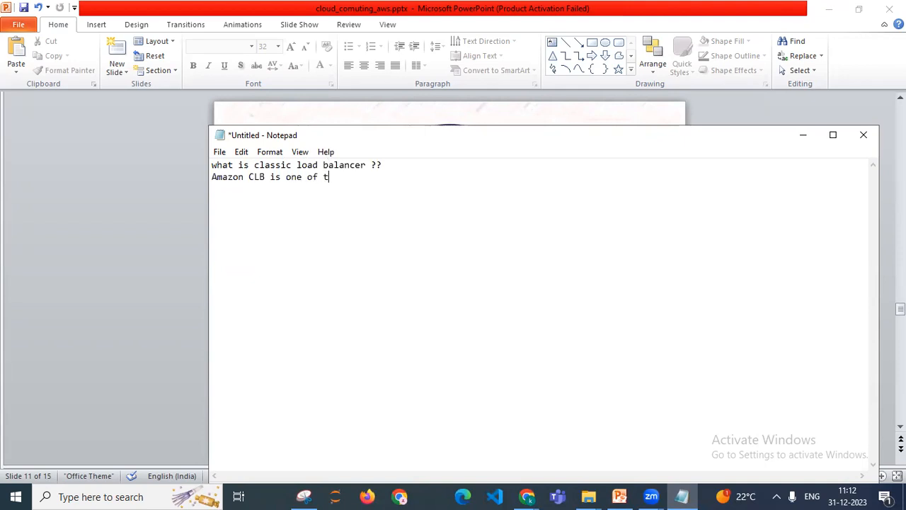
{"action": "type", "text": "he load balancing solutions "}
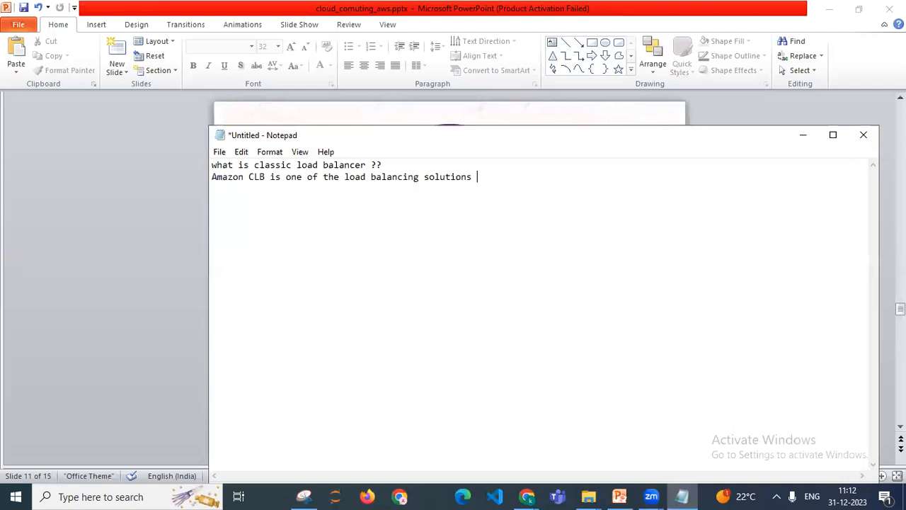
{"action": "type", "text": "provided by am"}
{"action": "key", "text": "BackSpace"}
{"action": "key", "text": "BackSpace"}
{"action": "type", "text": "Amazo"}
{"action": "key", "text": "BackSpace"}
{"action": "type", "text": "azon web Services"}
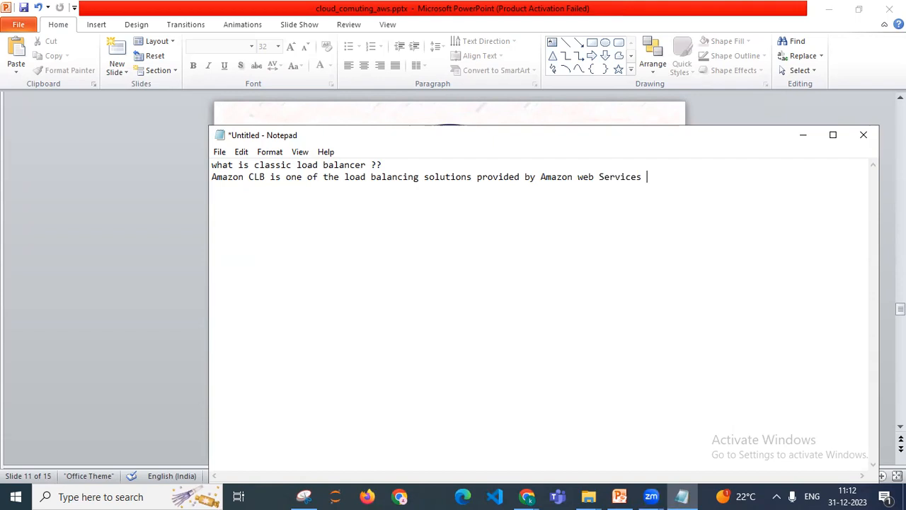
Step: Continue the definition with "to distribute incoming application trafiic across multiple Amazon ec2 instances.", breaking the line after "incoming"
{"action": "type", "text": "to distribute"}
{"action": "type", "text": "incomi"}
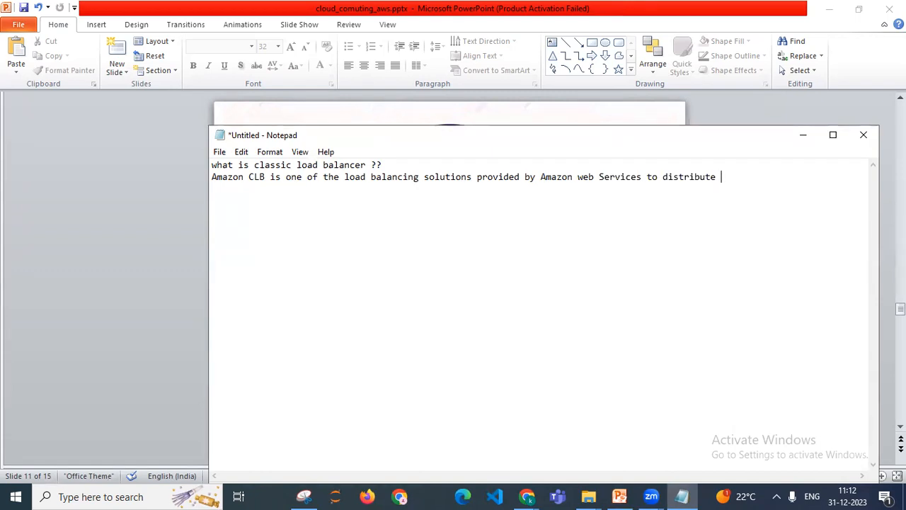
{"action": "type", "text": "ng"}
{"action": "key", "text": "Return"}
{"action": "type", "text": "a"}
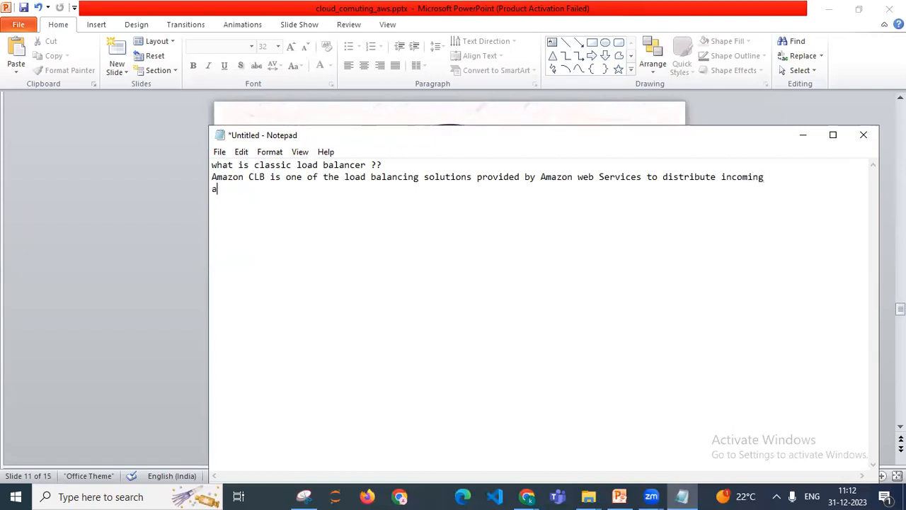
{"action": "type", "text": "pplication trafiic "}
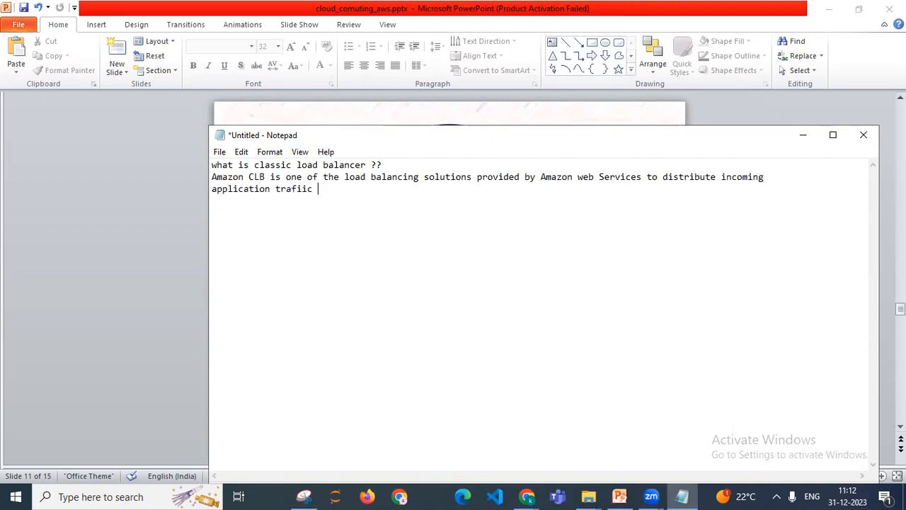
{"action": "type", "text": "across multiple Amazon ec2 instances."}
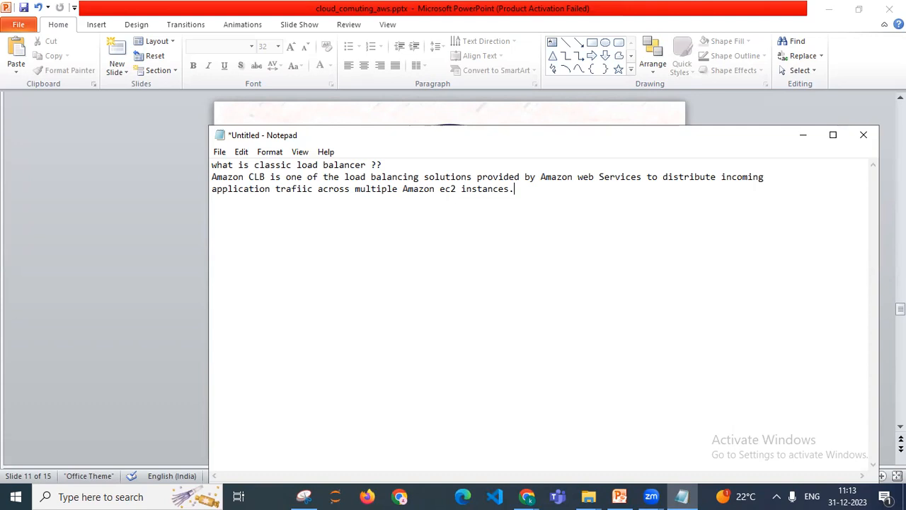
Step: Add the heading "key features of Classic Load balancer:" and the first list item "1. Layer 4 and layer 7 Load balancing."
{"action": "key", "text": "Return"}
{"action": "type", "text": "key features of Classic Loa"}
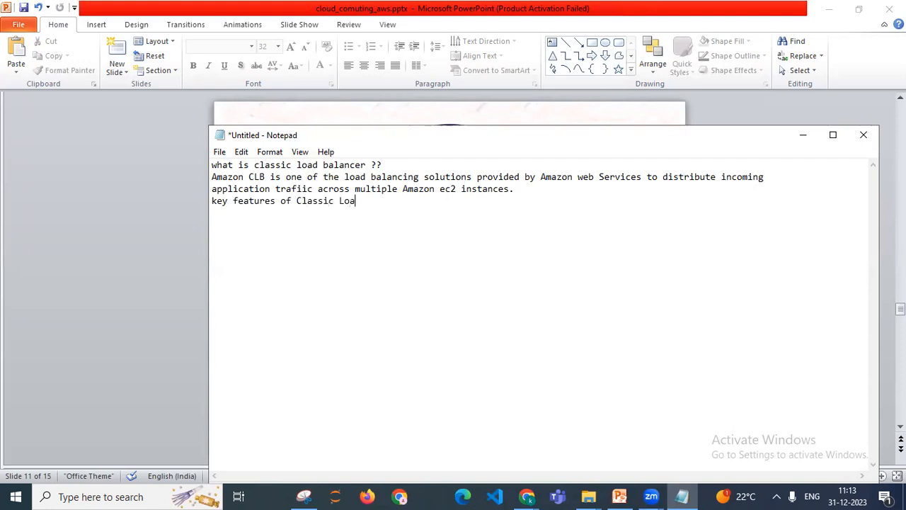
{"action": "type", "text": "d balancer:"}
{"action": "key", "text": "Return"}
{"action": "type", "text": "1. La"}
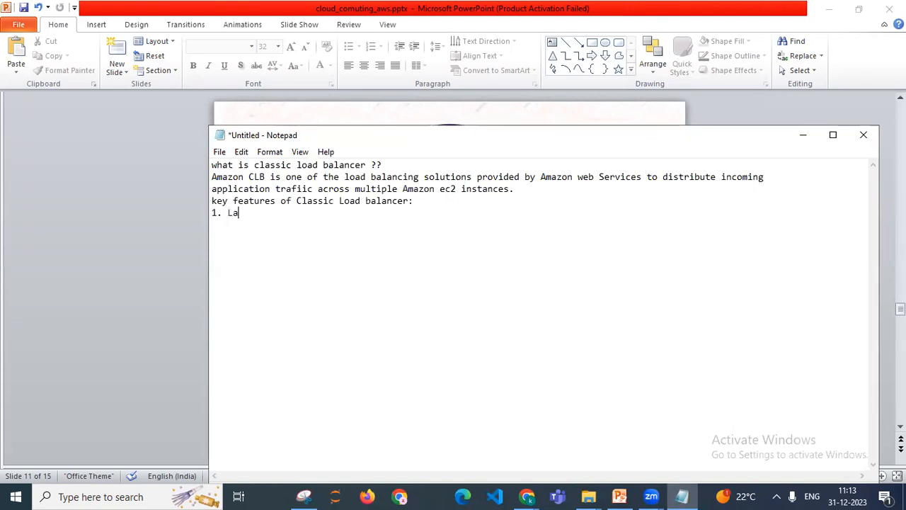
{"action": "type", "text": "yer 4 and layer 7 :"}
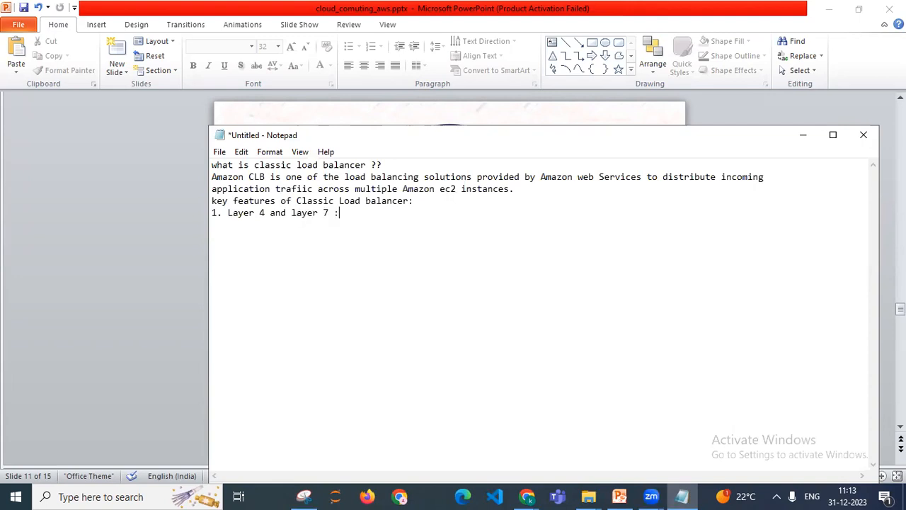
{"action": "key", "text": "BackSpace"}
{"action": "type", "text": "Load balancing."}
Step: Add the list item "2. Health checks" on a new line
{"action": "key", "text": "Return"}
{"action": "type", "text": "2."}
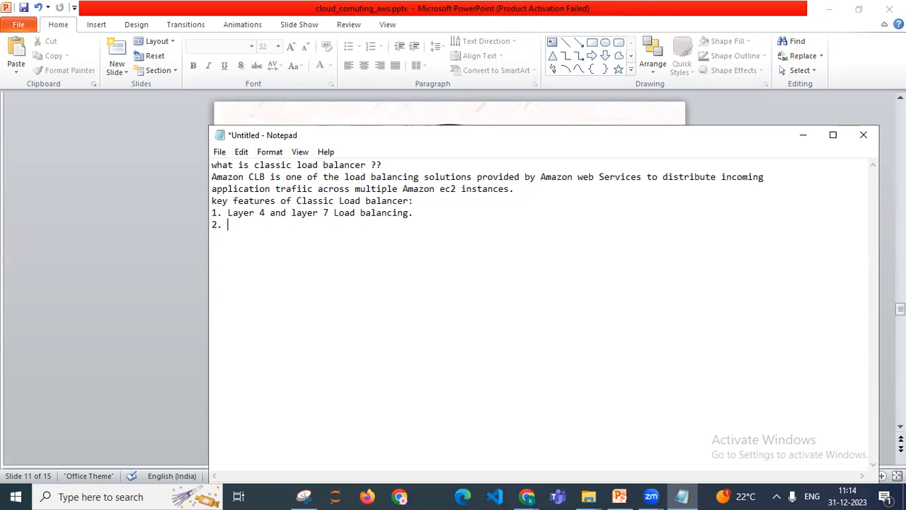
{"action": "type", "text": "Health checks"}
Step: Insert "(TCP/UDP)" directly after "Layer 4" in the first list item
{"action": "key", "text": "Up"}
{"action": "key", "text": "Left"}
{"action": "key", "text": "Left"}
{"action": "key", "text": "Left"}
{"action": "key", "text": "Left"}
{"action": "key", "text": "Left"}
{"action": "key", "text": "Left"}
{"action": "type", "text": "(TCP/"}
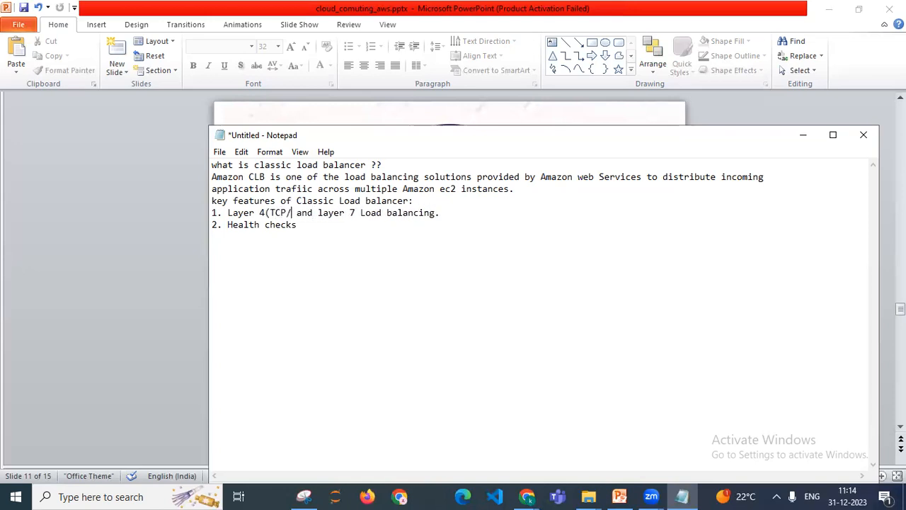
{"action": "type", "text": "UDP)"}
Step: Insert "(HTTP/HTTPS)" directly after "layer 7" in the first list item
{"action": "key", "text": "Right"}
{"action": "key", "text": "Right"}
{"action": "key", "text": "Right"}
{"action": "key", "text": "Right"}
{"action": "key", "text": "Right"}
{"action": "key", "text": "Right"}
{"action": "key", "text": "Right"}
{"action": "key", "text": "Right"}
{"action": "key", "text": "Right"}
{"action": "key", "text": "Right"}
{"action": "key", "text": "Right"}
{"action": "key", "text": "Right"}
{"action": "type", "text": "("}
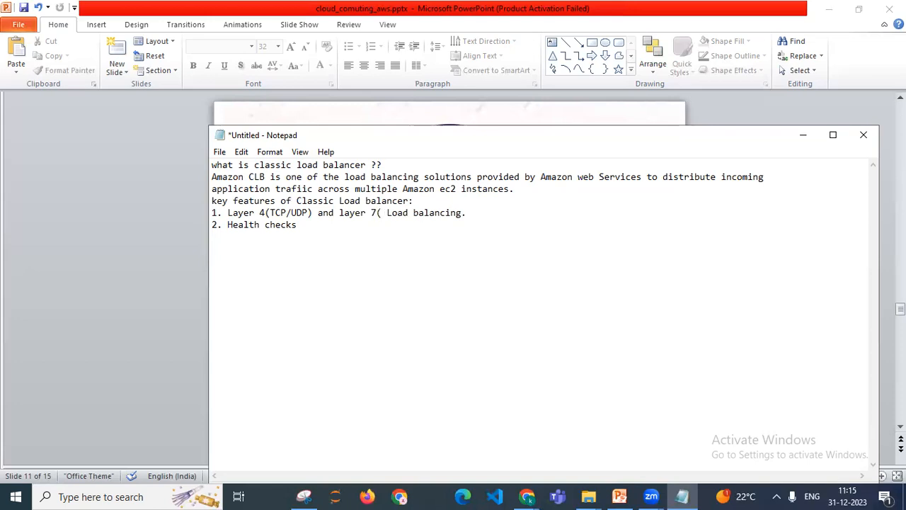
{"action": "type", "text": "HTT"}
{"action": "type", "text": "P/HTT"}
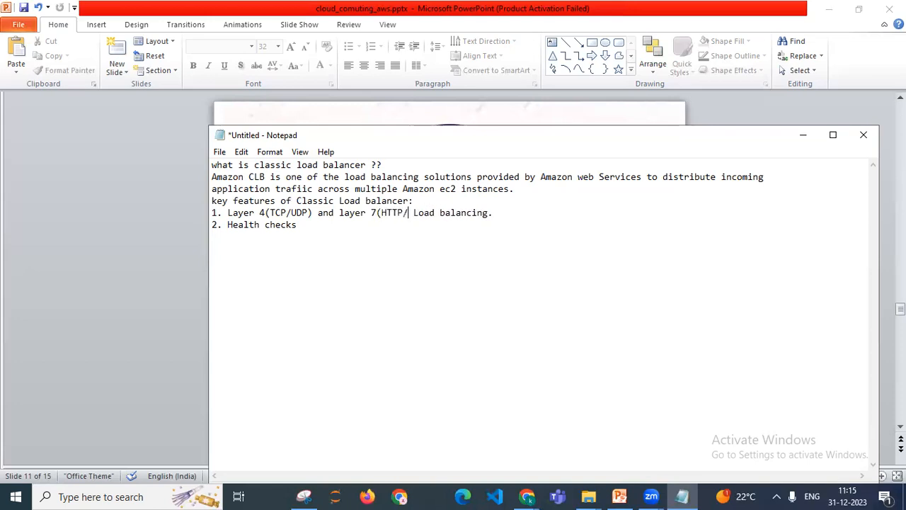
{"action": "type", "text": "PS)"}
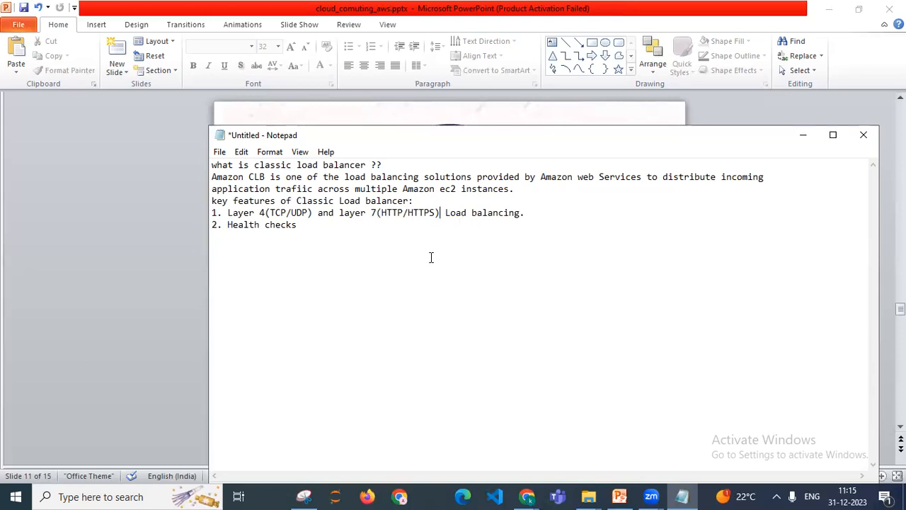
Step: Add the list item "3. Cross Zone Load balancing" below the health checks item
{"action": "key", "text": "Down"}
{"action": "key", "text": "Return"}
{"action": "type", "text": "3. Cross "}
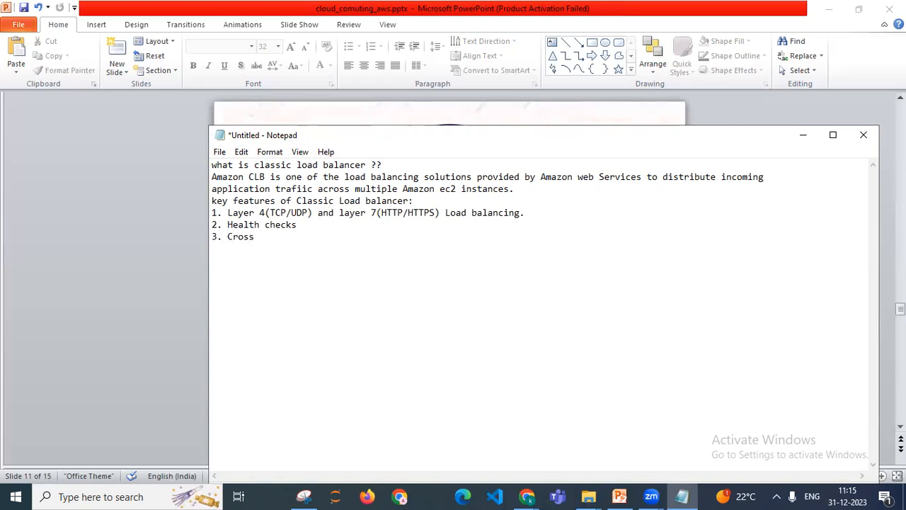
{"action": "type", "text": "Zone Load balancing"}
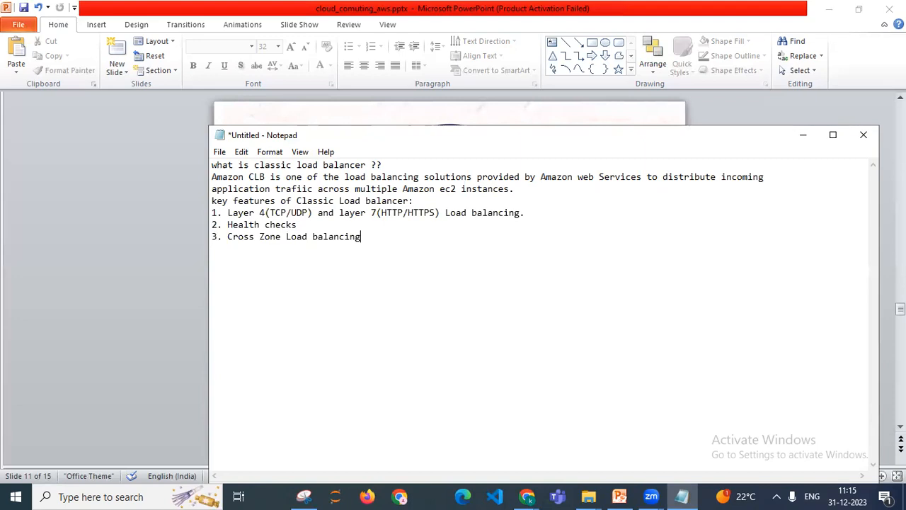
Step: Add the list item "4. SSL Termination" on a new line
{"action": "key", "text": "Return"}
{"action": "type", "text": "4."}
{"action": "type", "text": "SSS"}
{"action": "key", "text": "BackSpace"}
{"action": "type", "text": "L "}
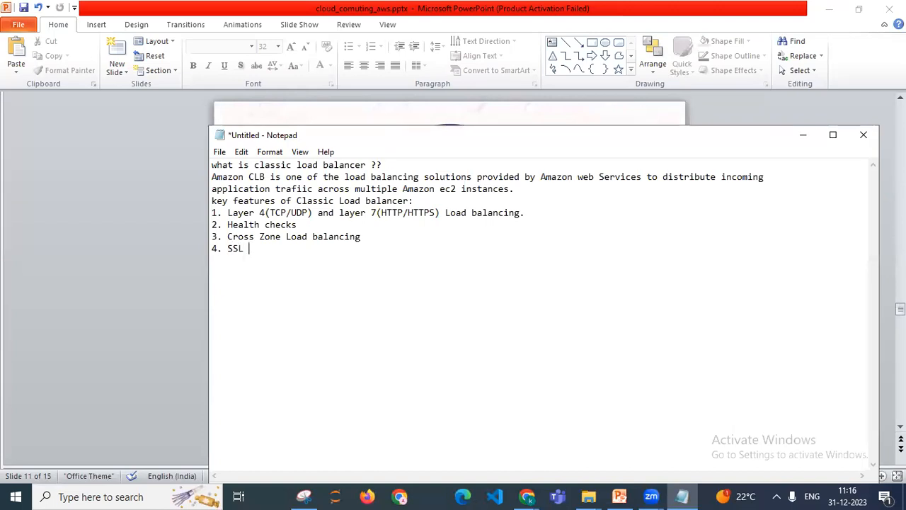
{"action": "type", "text": "Termination"}
Step: Add the list item "5. Session Stickyness" on a new line
{"action": "key", "text": "Return"}
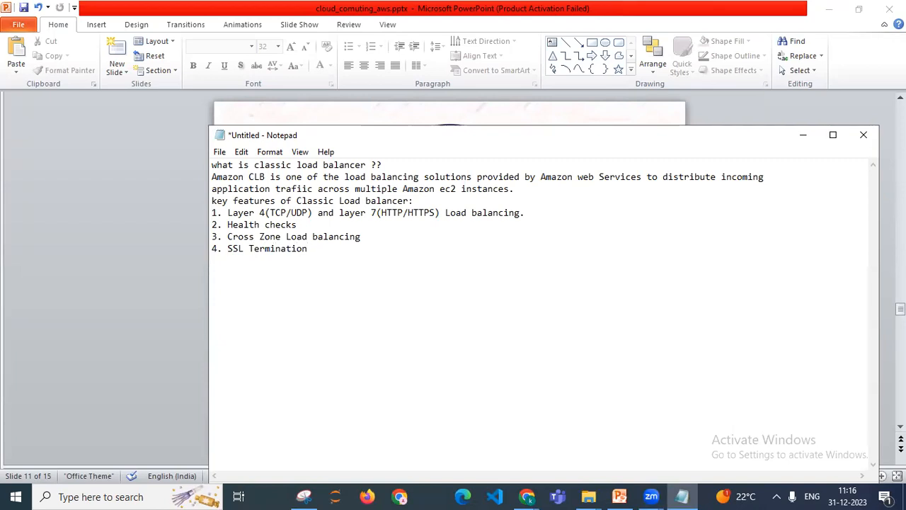
{"action": "type", "text": "5."}
{"action": "type", "text": "Session Stickyness"}
Step: Add the list item "6. Integration with other Aws services" on a new line
{"action": "key", "text": "Return"}
{"action": "type", "text": "6."}
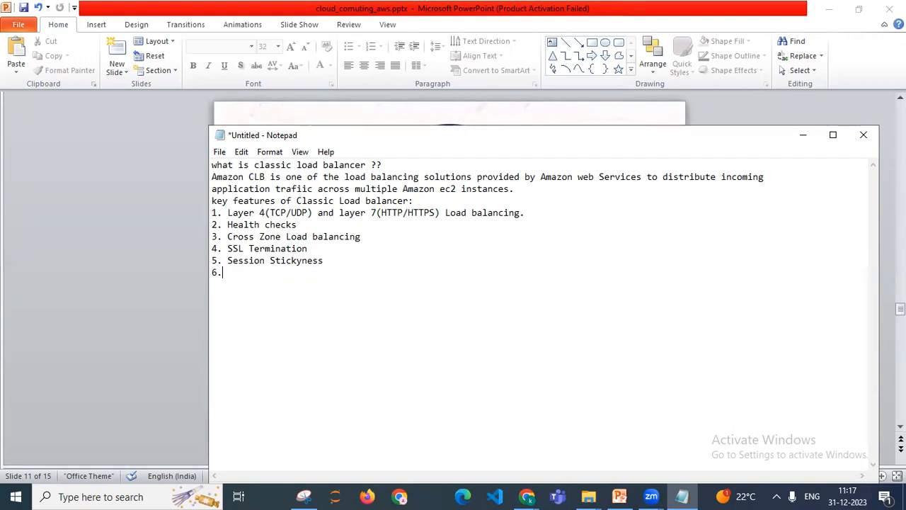
{"action": "type", "text": "Integration with ot"}
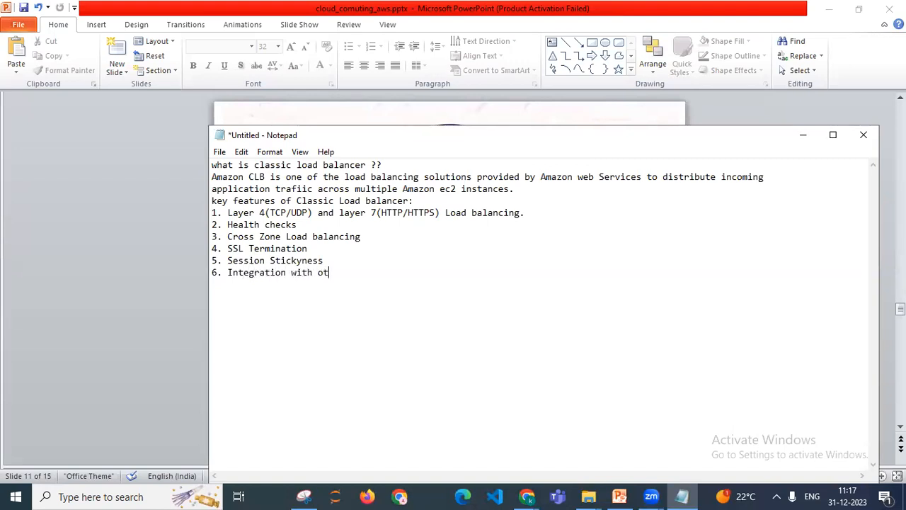
{"action": "type", "text": "her Aws services"}
Step: Add the list item "7. simple configuration" on a new line
{"action": "key", "text": "Return"}
{"action": "type", "text": "7. D"}
{"action": "key", "text": "BackSpace"}
{"action": "type", "text": "simple "}
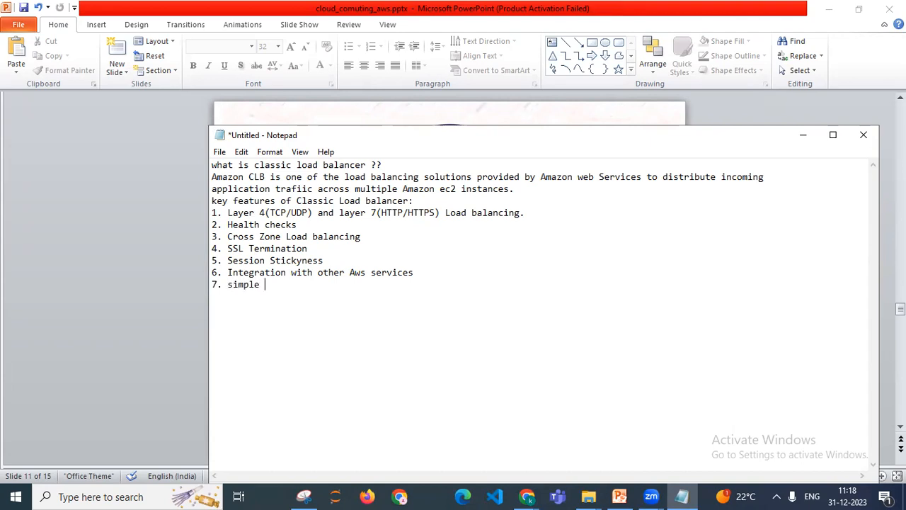
{"action": "type", "text": "configuration"}
Step: Minimize the notes, switch to the AWS console in Chrome and open the list of running EC2 instances
{"action": "left_click", "coordinate": [800, 138]}
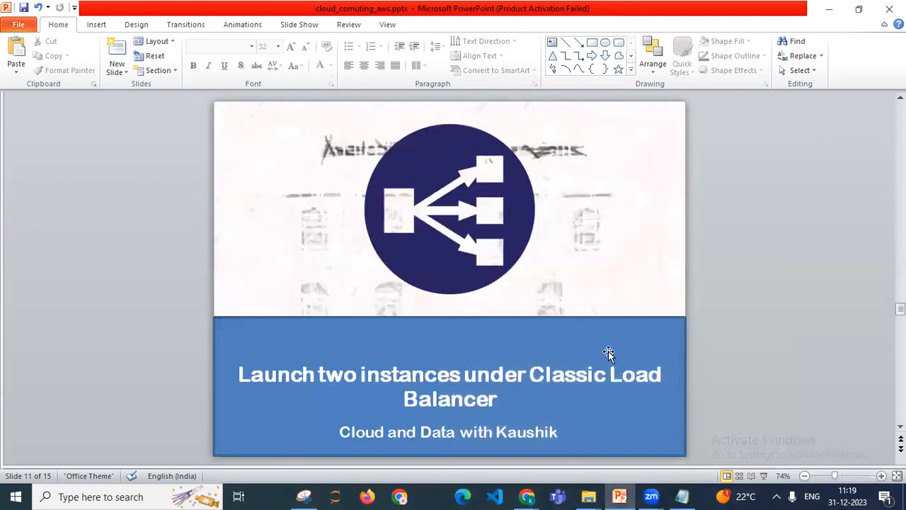
{"action": "mouse_move", "coordinate": [527, 494]}
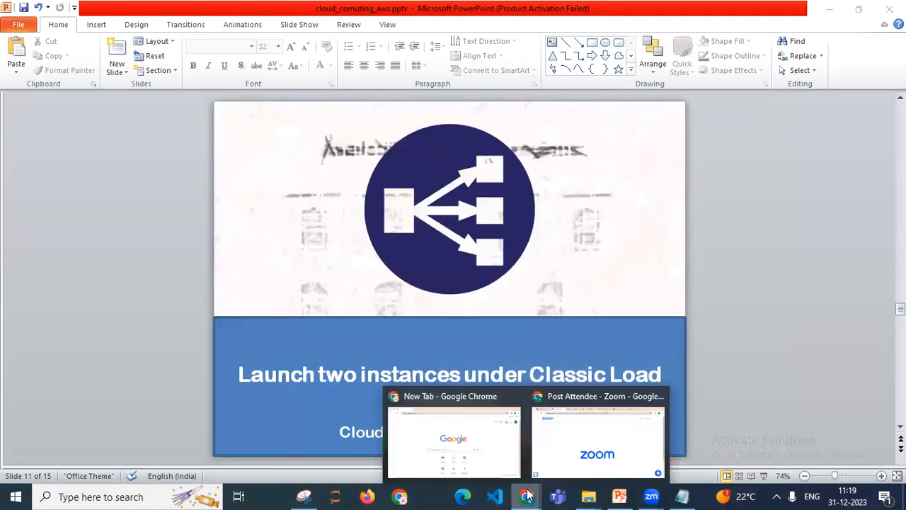
{"action": "left_click", "coordinate": [602, 442]}
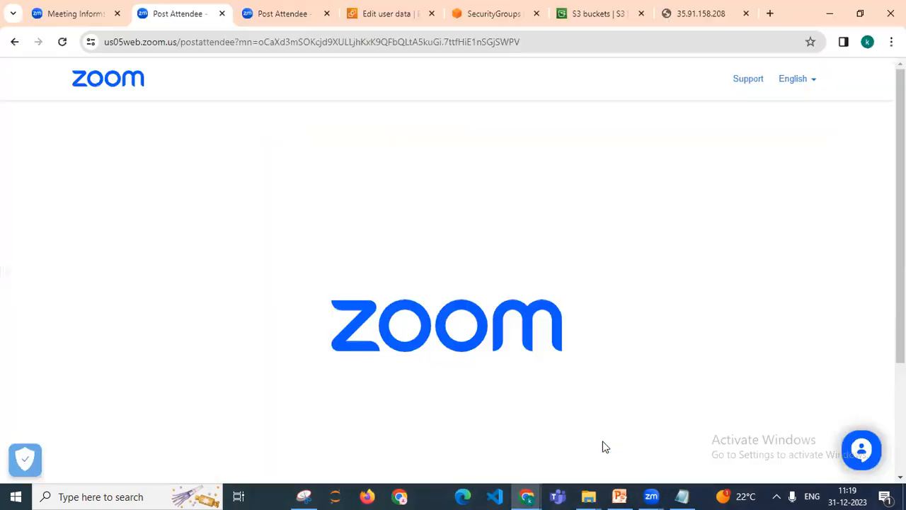
{"action": "left_click", "coordinate": [403, 14]}
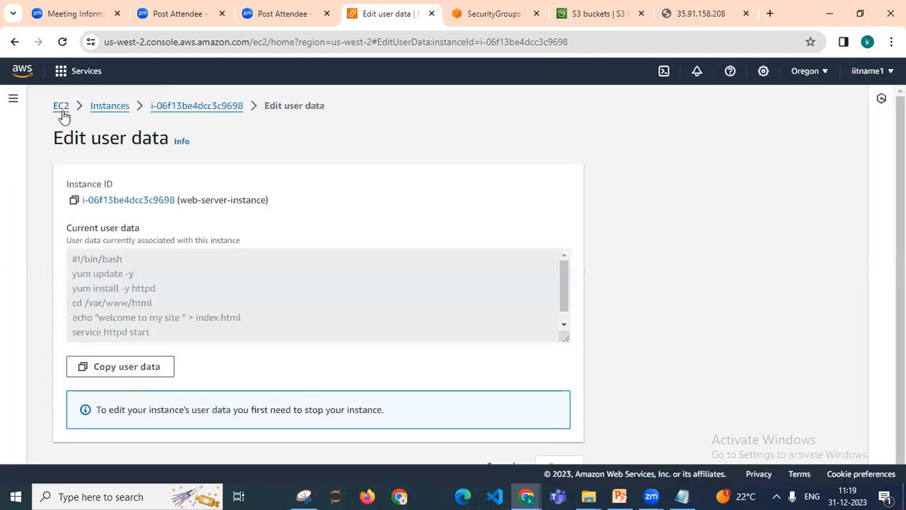
{"action": "left_click", "coordinate": [62, 111]}
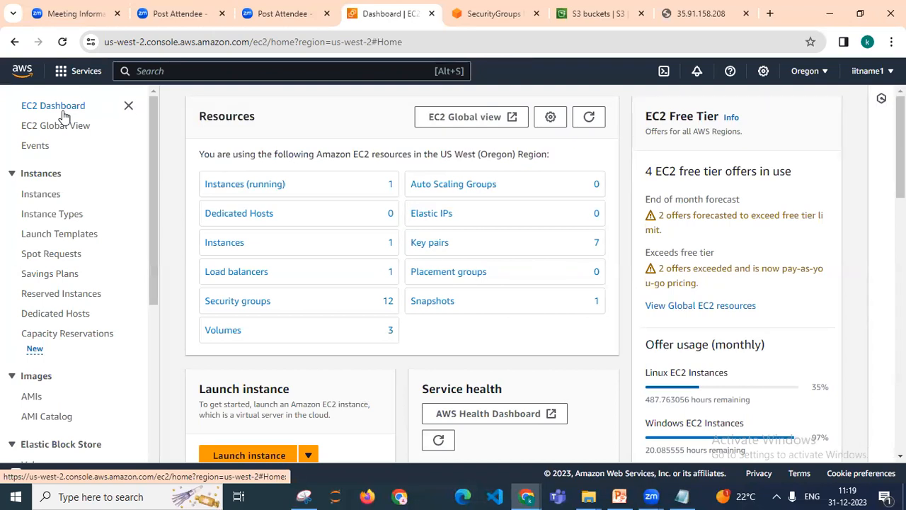
{"action": "left_click", "coordinate": [228, 187]}
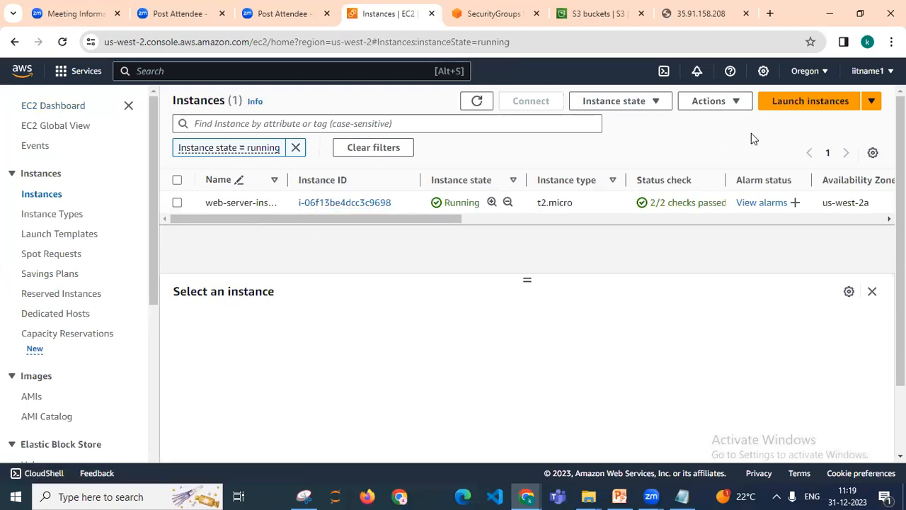
Step: Start launching a new EC2 instance and name it web-instance1
{"action": "left_click", "coordinate": [798, 105]}
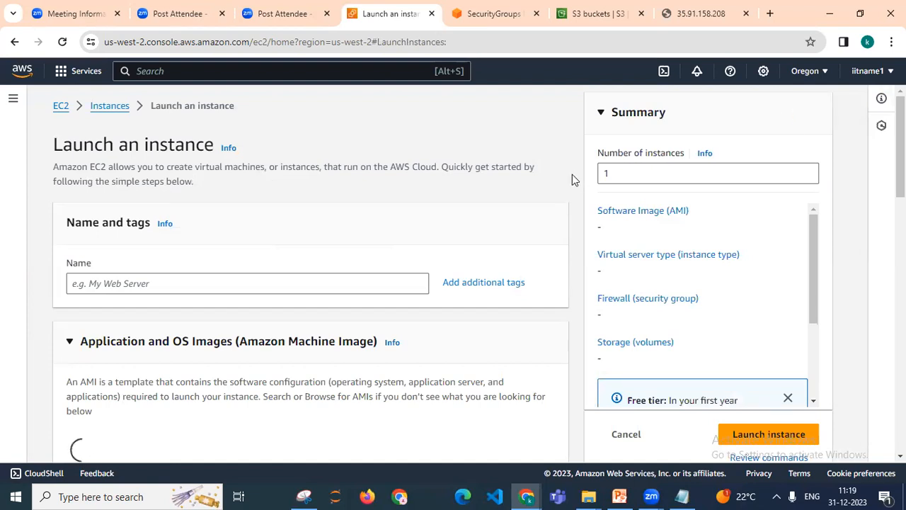
{"action": "left_click", "coordinate": [289, 282]}
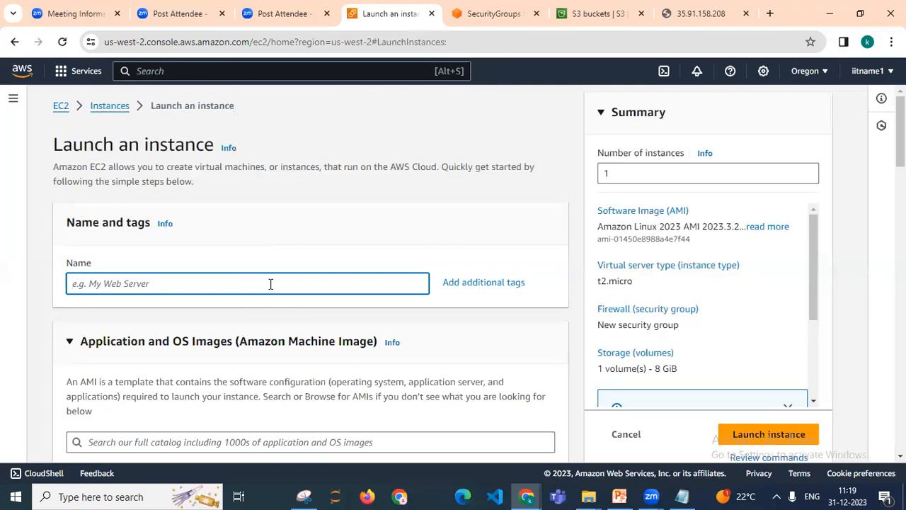
{"action": "type", "text": "instance1"}
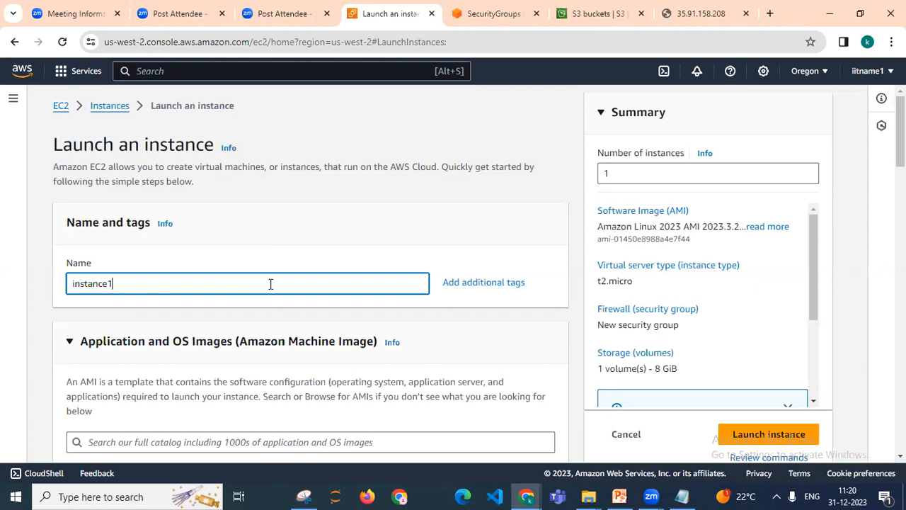
{"action": "key", "text": "Left"}
{"action": "key", "text": "Left"}
{"action": "key", "text": "Left"}
{"action": "key", "text": "Left"}
{"action": "key", "text": "Left"}
{"action": "type", "text": "web-"}
{"action": "scroll", "coordinate": [312, 283], "scroll_direction": "down", "scroll_amount": 3}
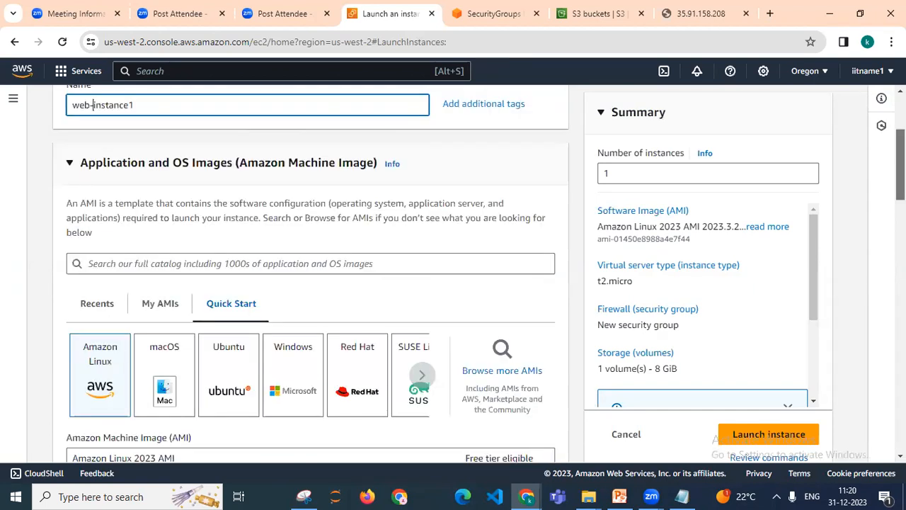
{"action": "scroll", "coordinate": [312, 283], "scroll_direction": "down", "scroll_amount": 1}
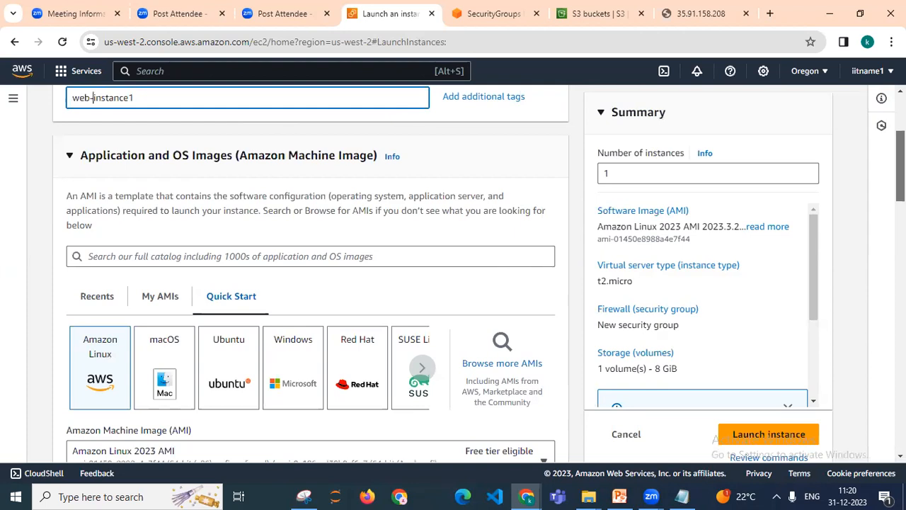
{"action": "right_click", "coordinate": [690, 200]}
{"action": "right_click", "coordinate": [854, 196]}
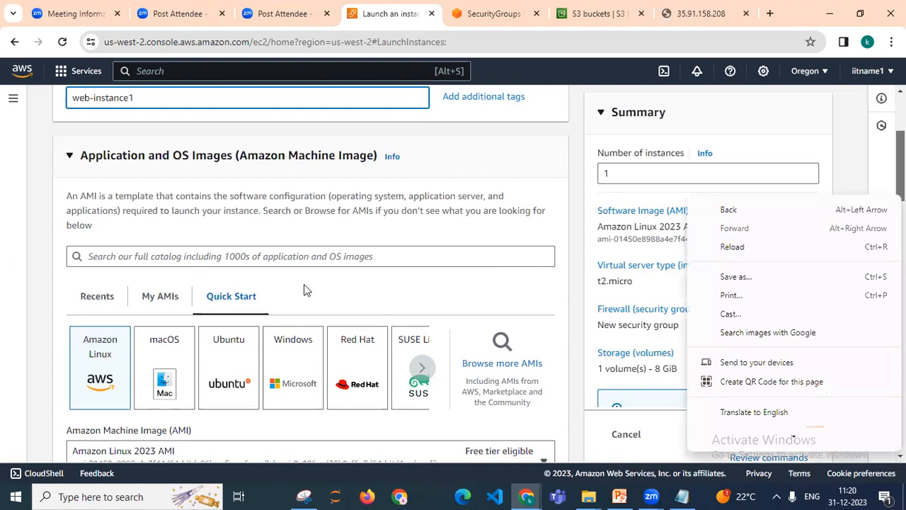
{"action": "left_click", "coordinate": [109, 180]}
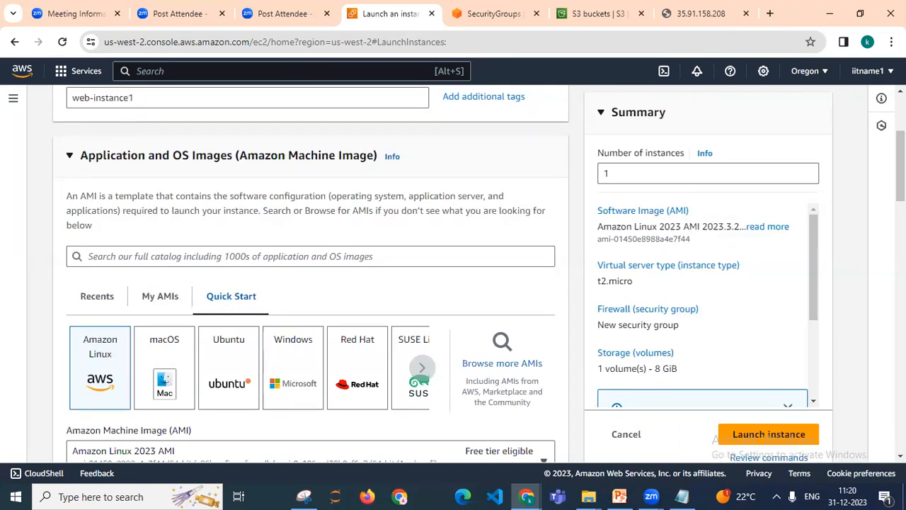
Step: Select s3accesskeypair as the key pair for the new instance
{"action": "scroll", "coordinate": [310, 283], "scroll_direction": "up", "scroll_amount": 2}
{"action": "scroll", "coordinate": [310, 283], "scroll_direction": "down", "scroll_amount": 3}
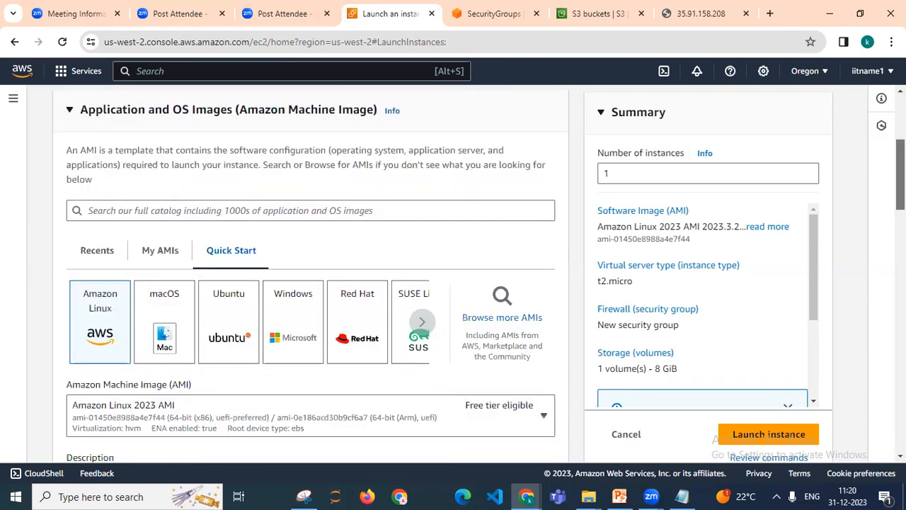
{"action": "scroll", "coordinate": [283, 330], "scroll_direction": "down", "scroll_amount": 2}
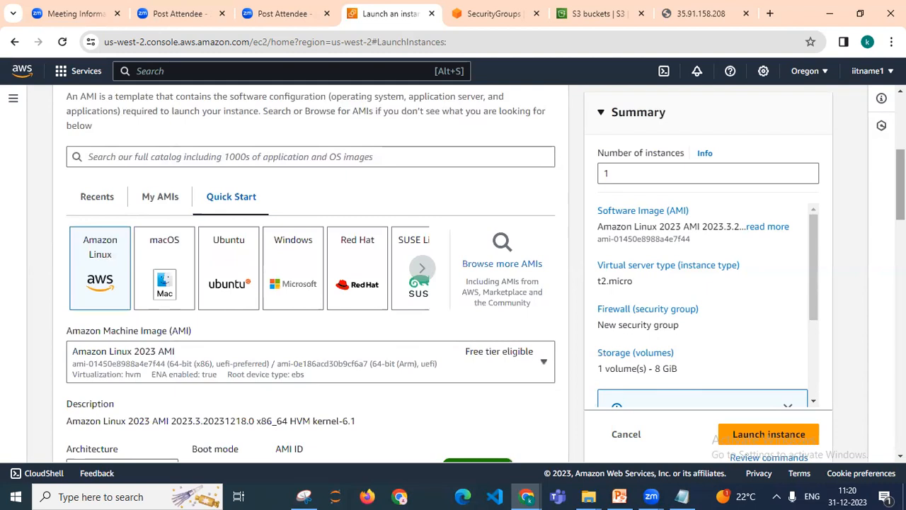
{"action": "scroll", "coordinate": [900, 191], "scroll_direction": "down", "scroll_amount": 1}
{"action": "scroll", "coordinate": [135, 184], "scroll_direction": "down", "scroll_amount": 1}
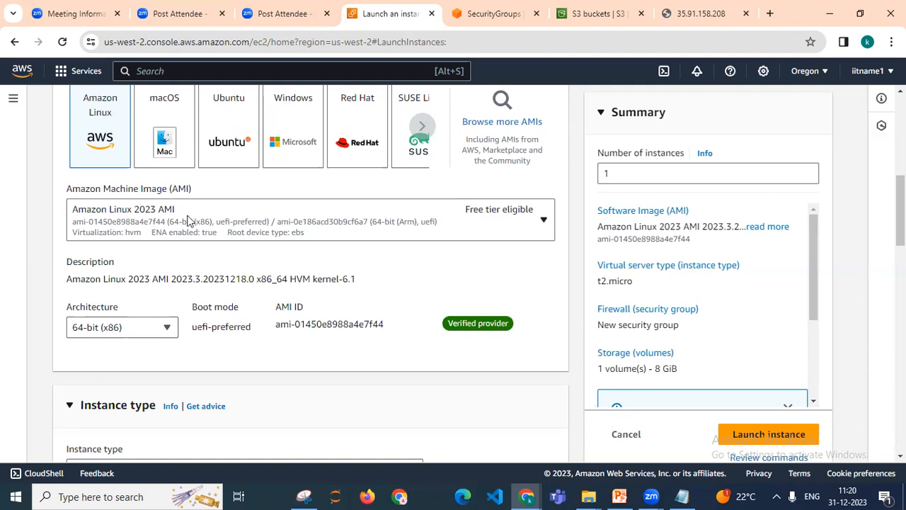
{"action": "scroll", "coordinate": [363, 247], "scroll_direction": "down", "scroll_amount": 4}
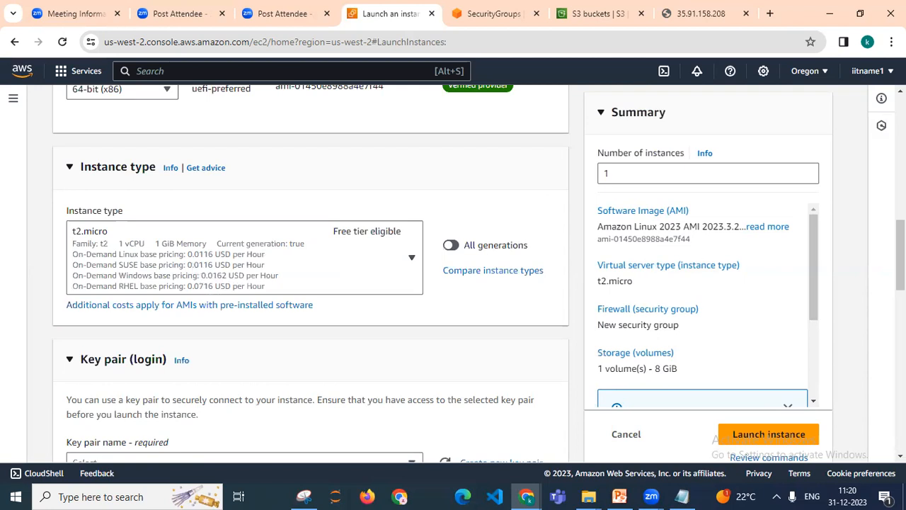
{"action": "scroll", "coordinate": [311, 276], "scroll_direction": "down", "scroll_amount": 3}
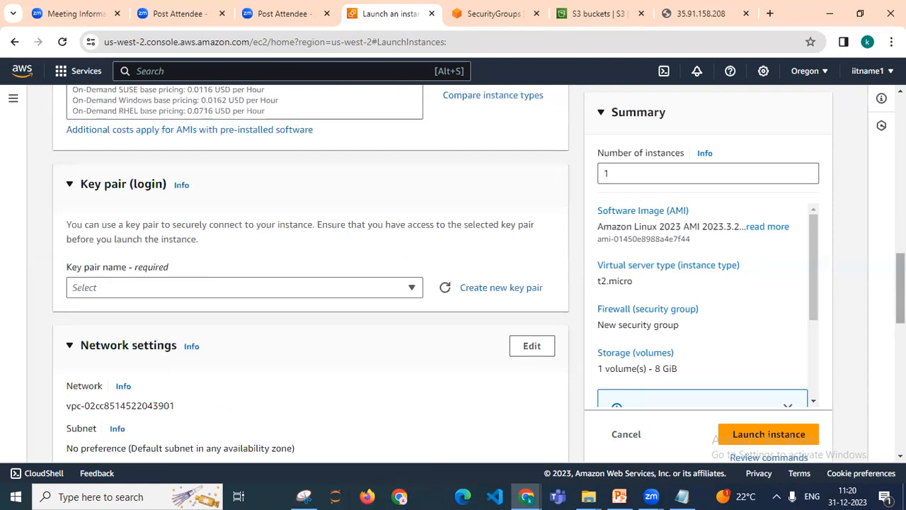
{"action": "scroll", "coordinate": [422, 180], "scroll_direction": "down", "scroll_amount": 2}
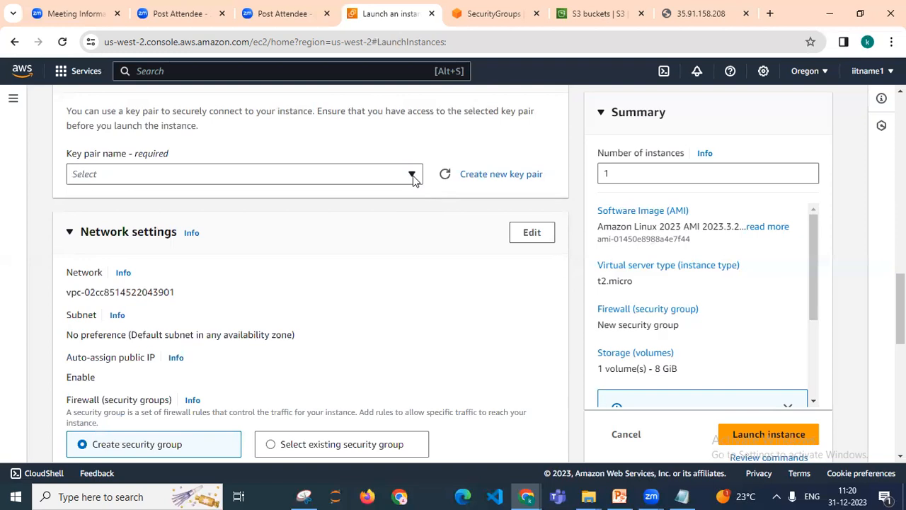
{"action": "left_click", "coordinate": [412, 176]}
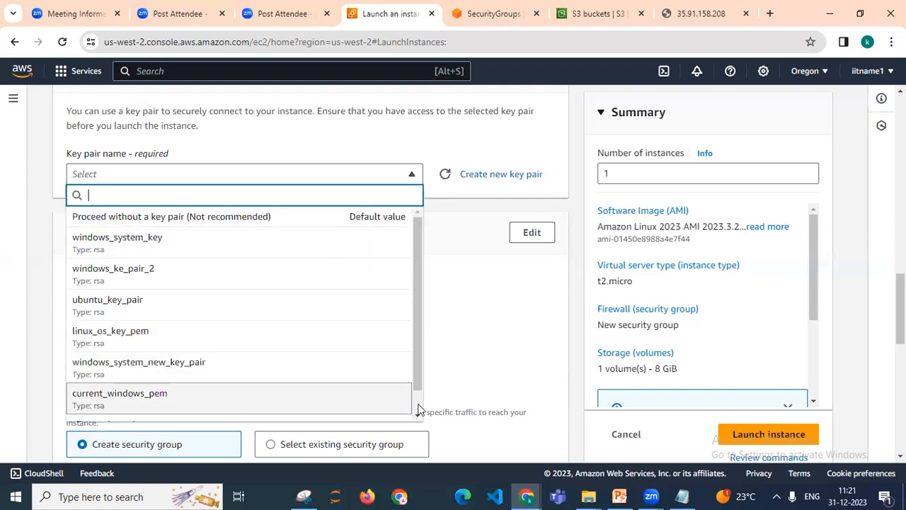
{"action": "scroll", "coordinate": [241, 404], "scroll_direction": "down", "scroll_amount": 1}
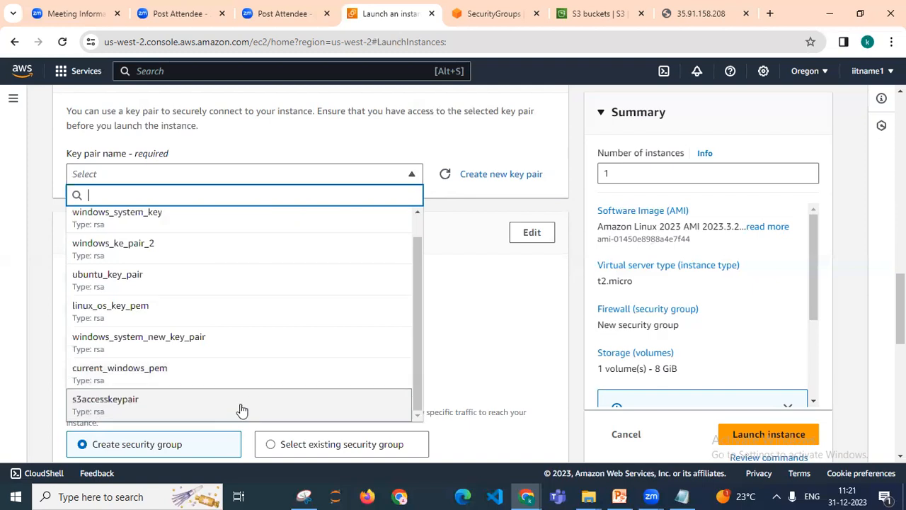
{"action": "left_click", "coordinate": [240, 404]}
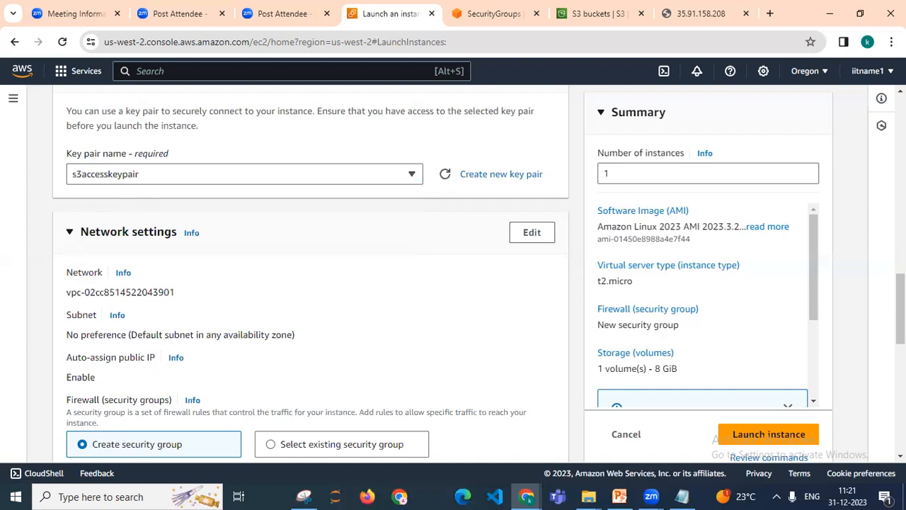
Step: View the key type and private key file format options for creating a new key pair, and close them without creating one
{"action": "scroll", "coordinate": [310, 276], "scroll_direction": "up", "scroll_amount": 2}
{"action": "scroll", "coordinate": [477, 247], "scroll_direction": "down", "scroll_amount": 1}
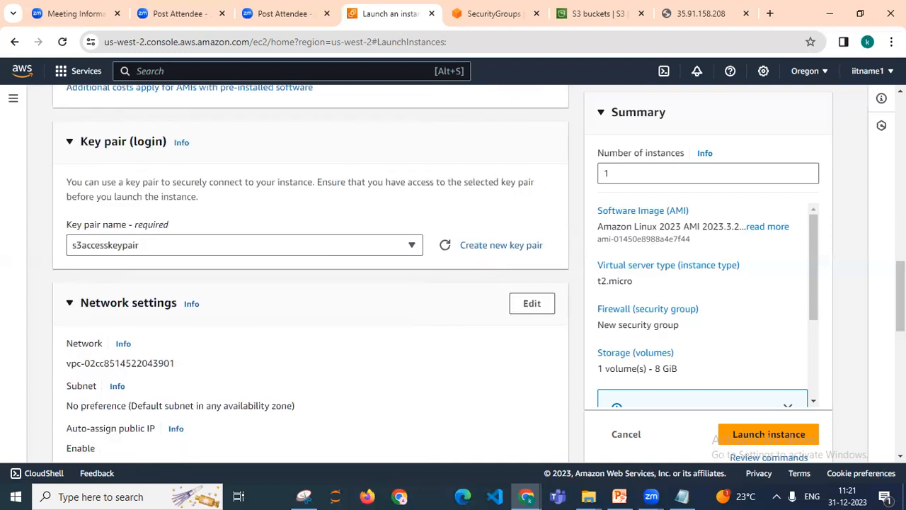
{"action": "left_click", "coordinate": [511, 245]}
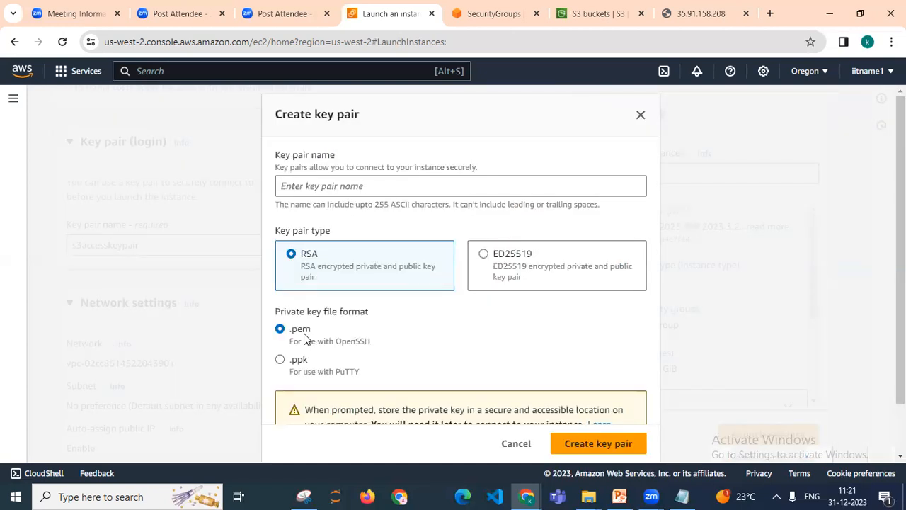
{"action": "left_click", "coordinate": [642, 116]}
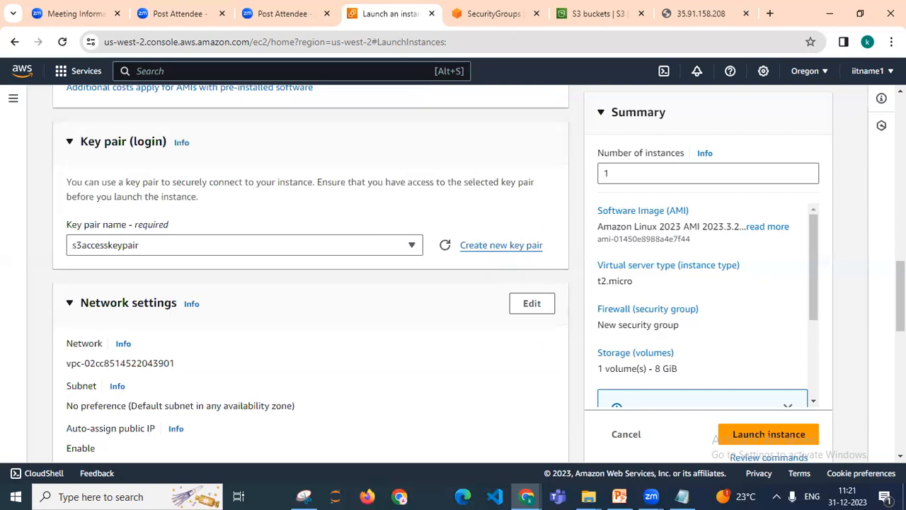
Step: Edit the network settings to use the web-vpc VPC, keeping the subnet web-subnet-public1-us-west-2a
{"action": "scroll", "coordinate": [312, 272], "scroll_direction": "down", "scroll_amount": 2}
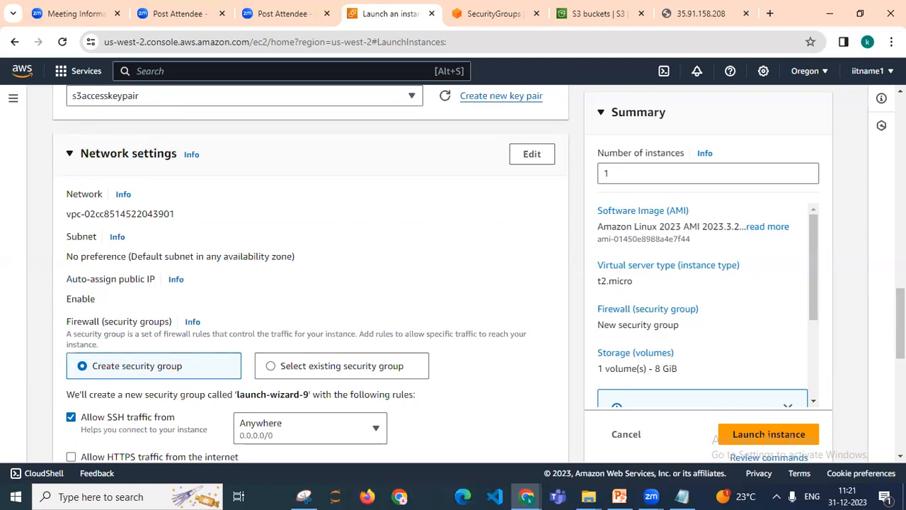
{"action": "scroll", "coordinate": [311, 273], "scroll_direction": "up", "scroll_amount": 8}
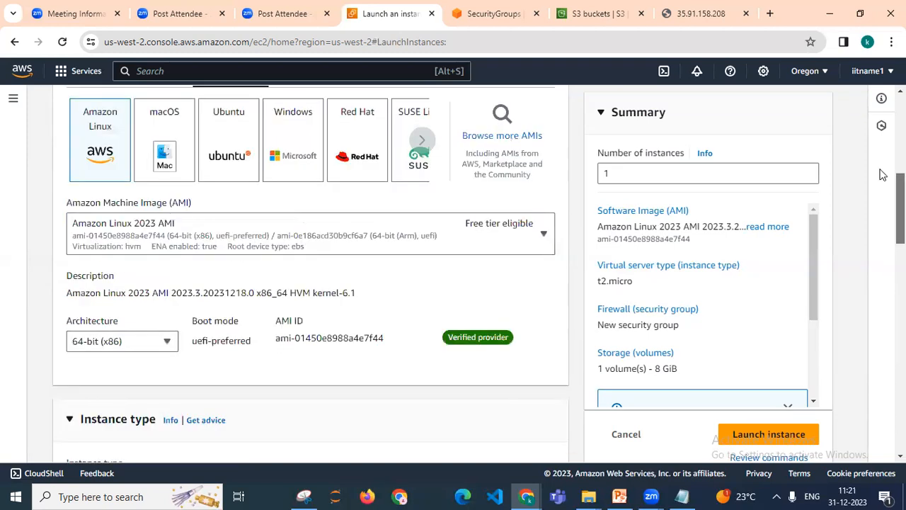
{"action": "scroll", "coordinate": [311, 273], "scroll_direction": "down", "scroll_amount": 3}
{"action": "scroll", "coordinate": [312, 273], "scroll_direction": "down", "scroll_amount": 4}
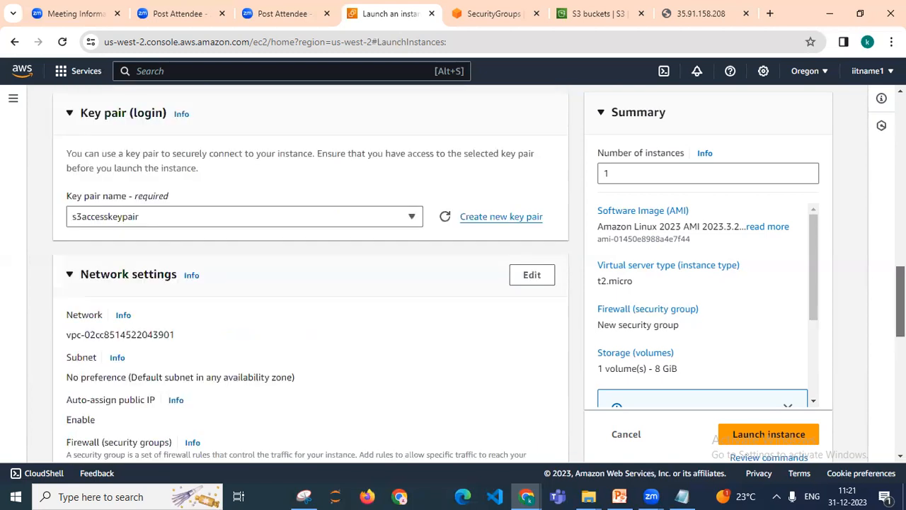
{"action": "scroll", "coordinate": [311, 272], "scroll_direction": "down", "scroll_amount": 3}
{"action": "scroll", "coordinate": [309, 269], "scroll_direction": "up", "scroll_amount": 1}
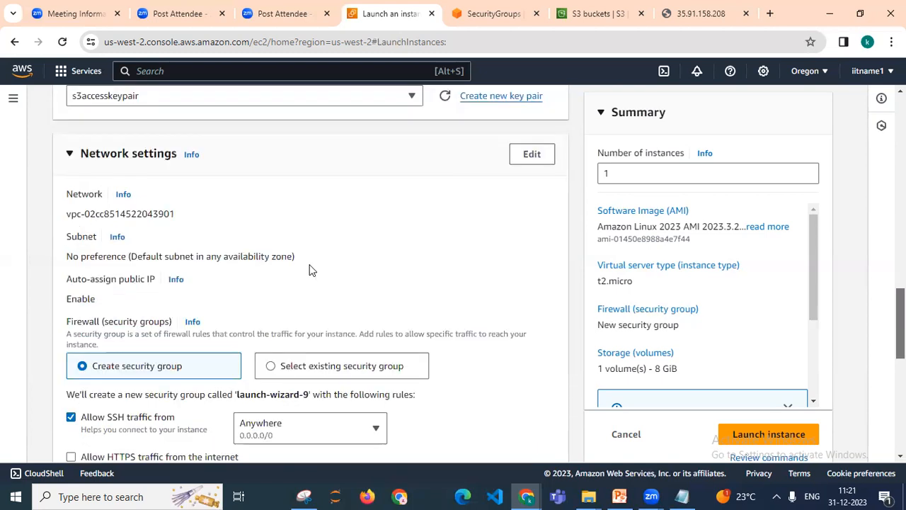
{"action": "left_click", "coordinate": [531, 158]}
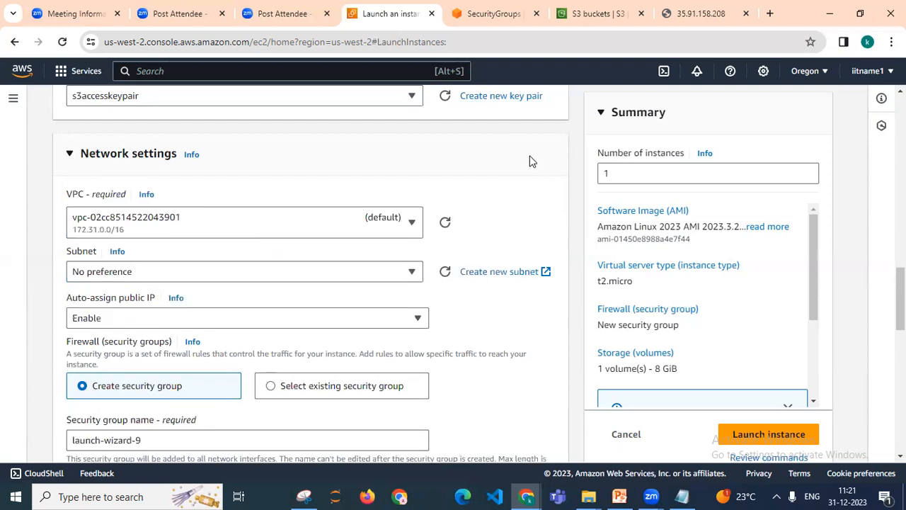
{"action": "left_click", "coordinate": [369, 223]}
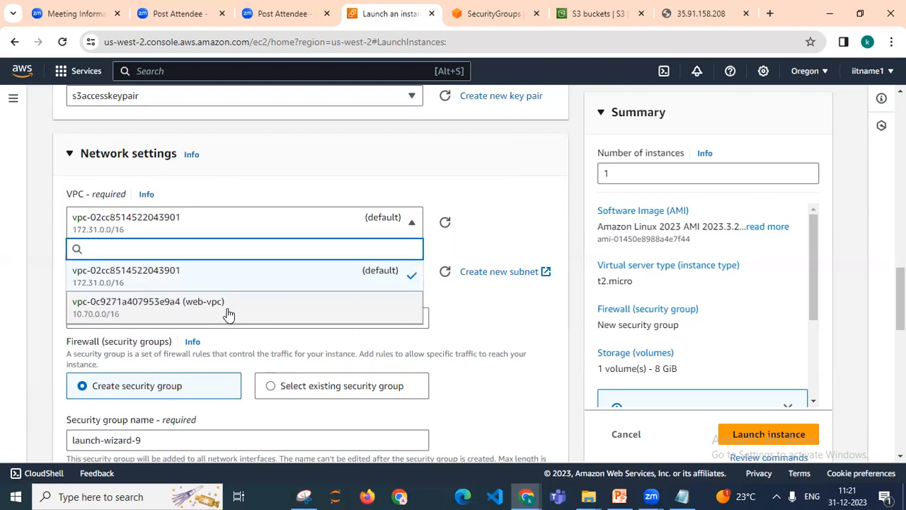
{"action": "left_click", "coordinate": [265, 306]}
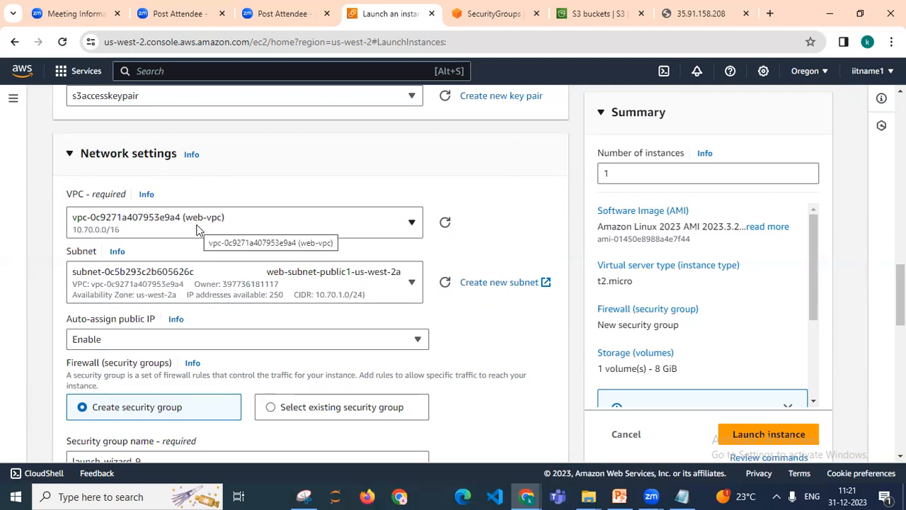
{"action": "left_click", "coordinate": [384, 290]}
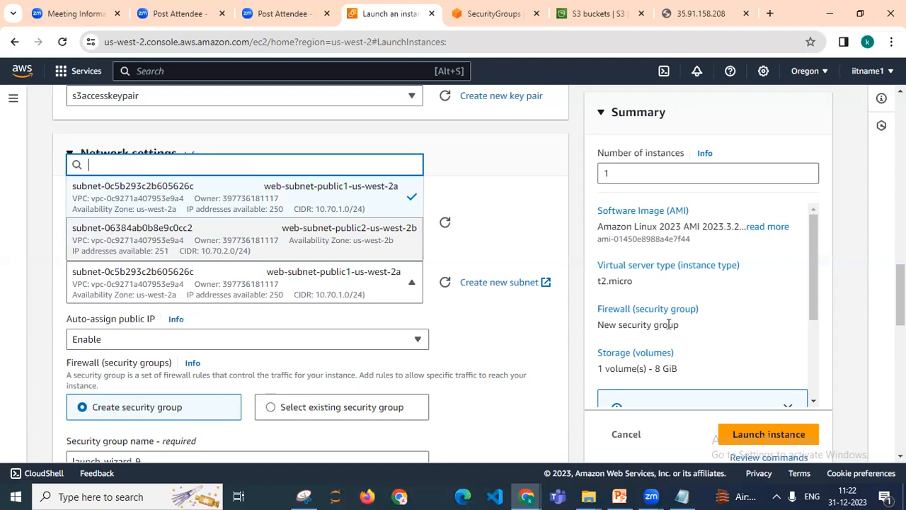
{"action": "left_click", "coordinate": [526, 231]}
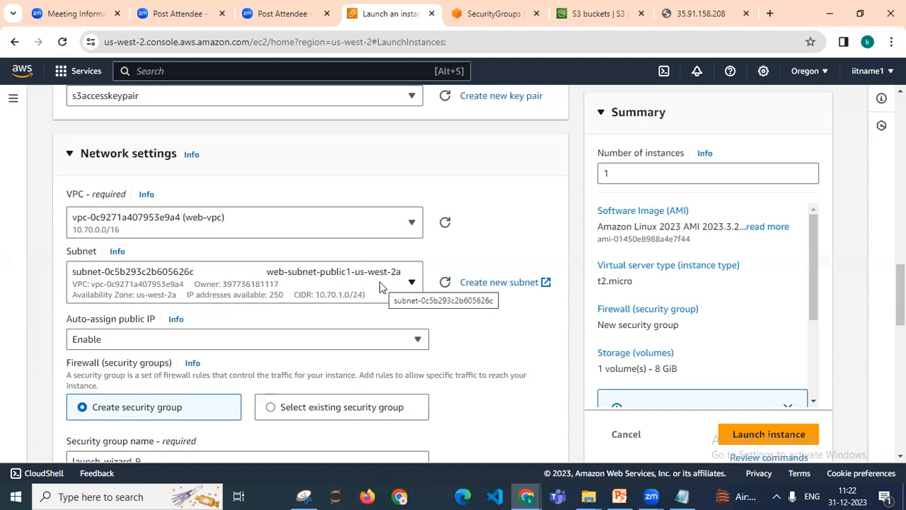
Step: Use an existing security group for the firewall and pick the default group of the VPC
{"action": "scroll", "coordinate": [536, 245], "scroll_direction": "down", "scroll_amount": 3}
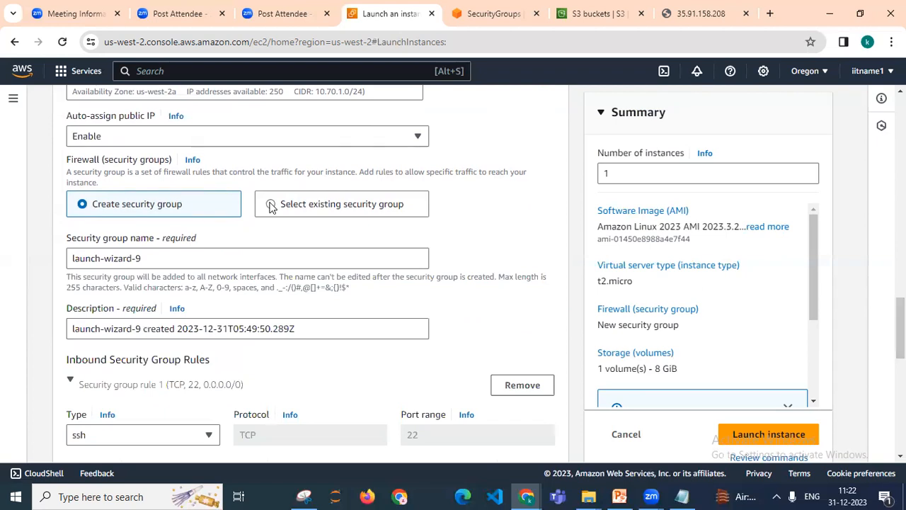
{"action": "left_click", "coordinate": [269, 205]}
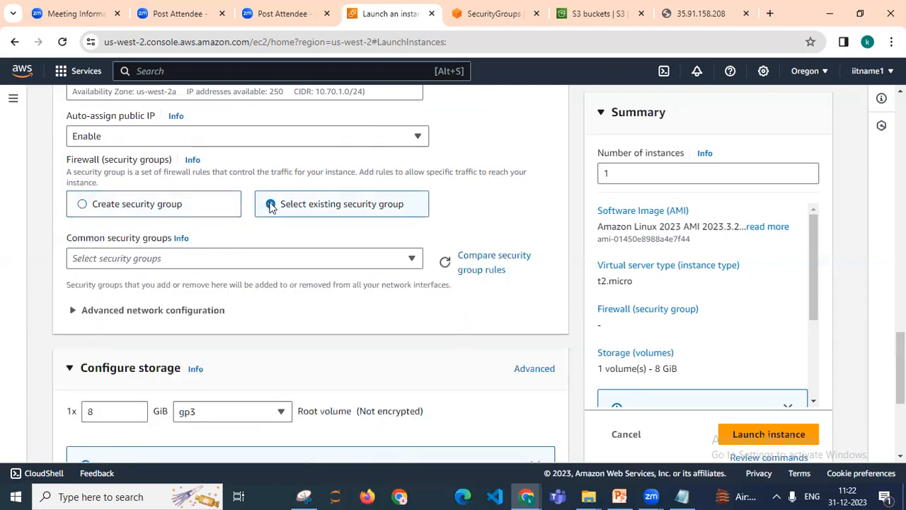
{"action": "left_click", "coordinate": [267, 260]}
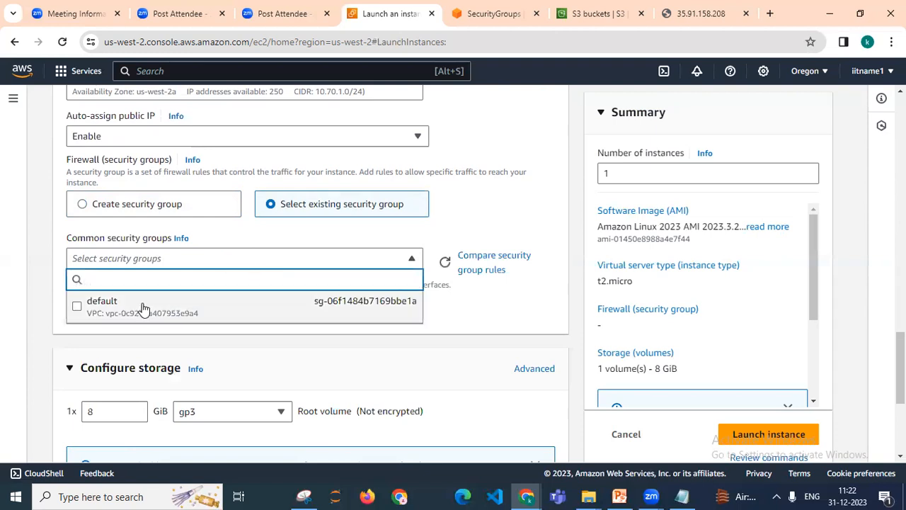
{"action": "left_click", "coordinate": [110, 306]}
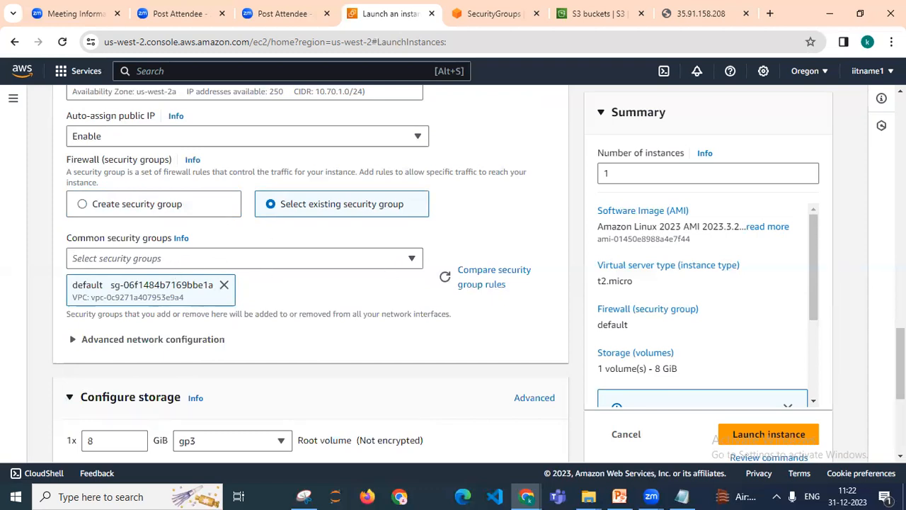
Step: Expand the instance's advanced details and go to the User data field
{"action": "scroll", "coordinate": [312, 276], "scroll_direction": "down", "scroll_amount": 3}
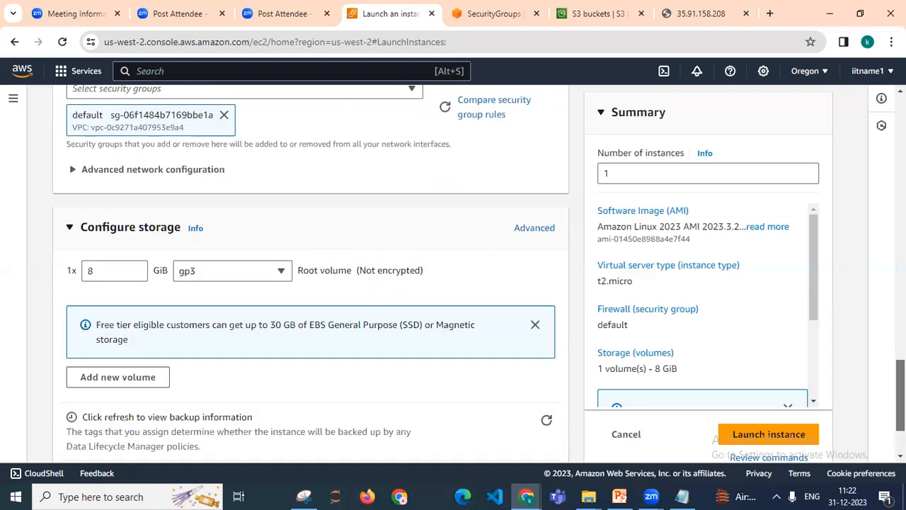
{"action": "scroll", "coordinate": [311, 276], "scroll_direction": "up", "scroll_amount": 3}
{"action": "scroll", "coordinate": [238, 365], "scroll_direction": "down", "scroll_amount": 4}
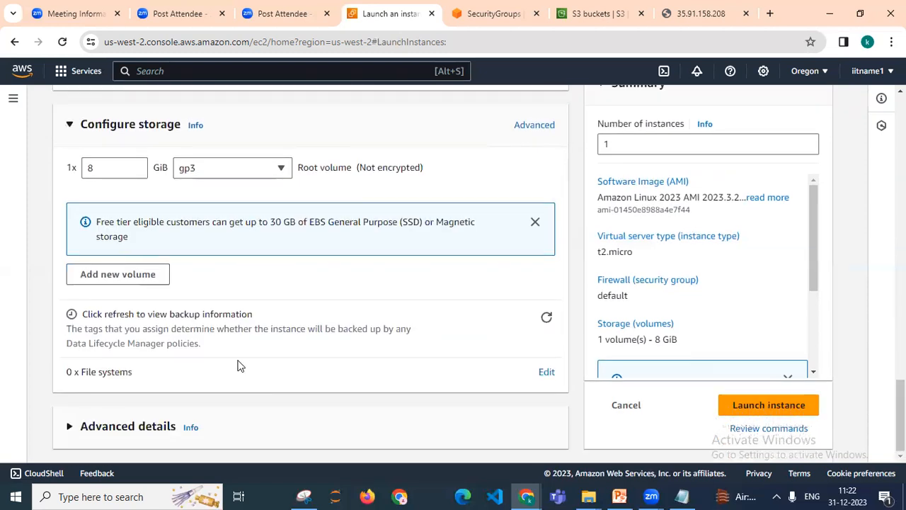
{"action": "left_click", "coordinate": [127, 431]}
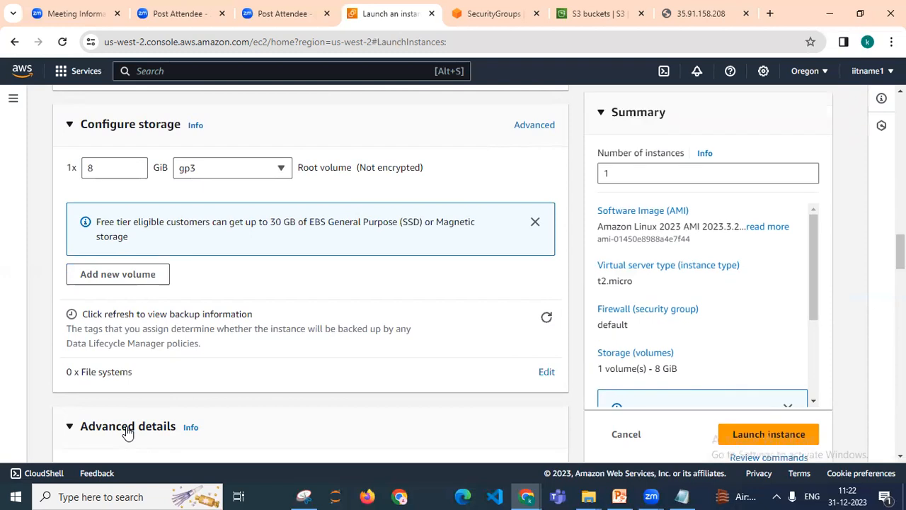
{"action": "scroll", "coordinate": [768, 434], "scroll_direction": "down", "scroll_amount": 20}
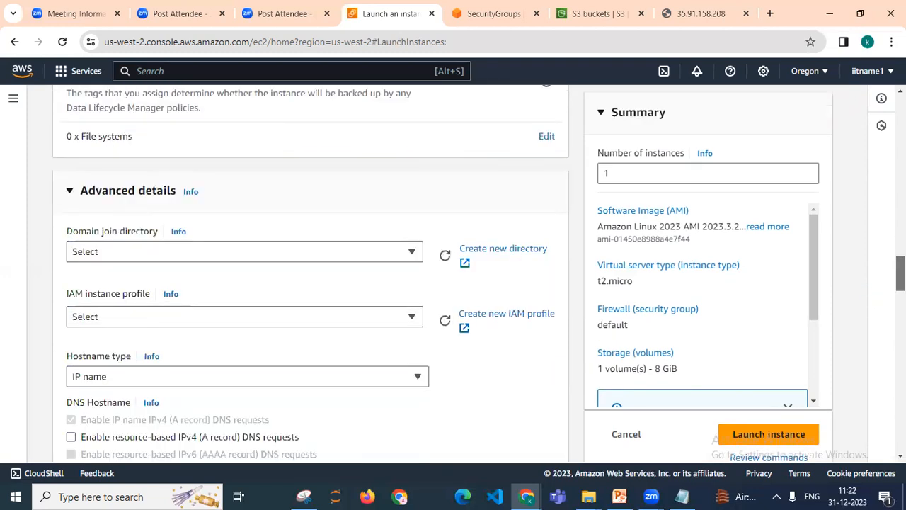
{"action": "scroll", "coordinate": [768, 432], "scroll_direction": "up", "scroll_amount": 10}
{"action": "scroll", "coordinate": [767, 432], "scroll_direction": "down", "scroll_amount": 11}
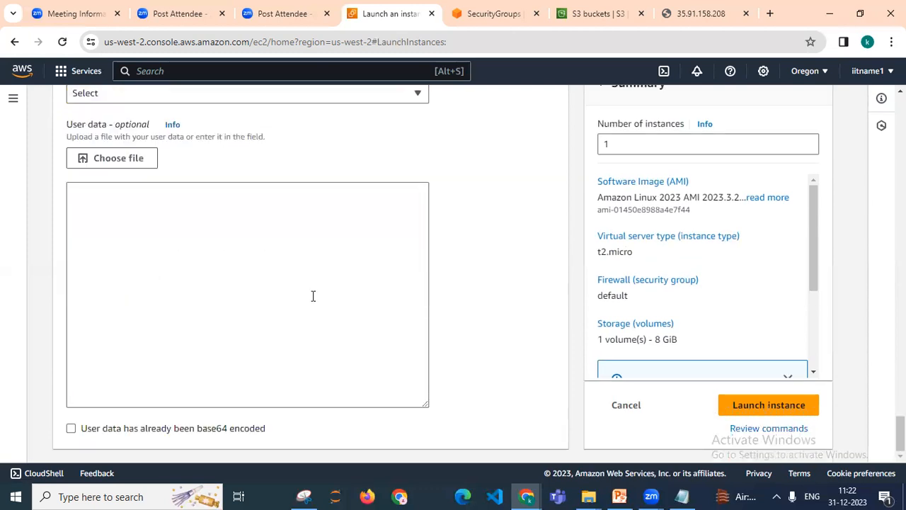
Step: Start the user data script with the lines "#!/bin/bash" and "yum update -y"
{"action": "left_click", "coordinate": [228, 225]}
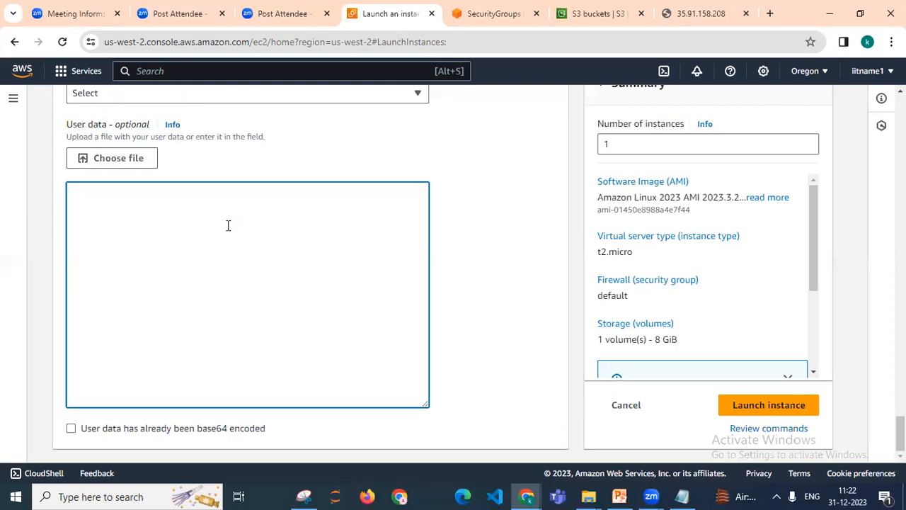
{"action": "type", "text": "#!/"}
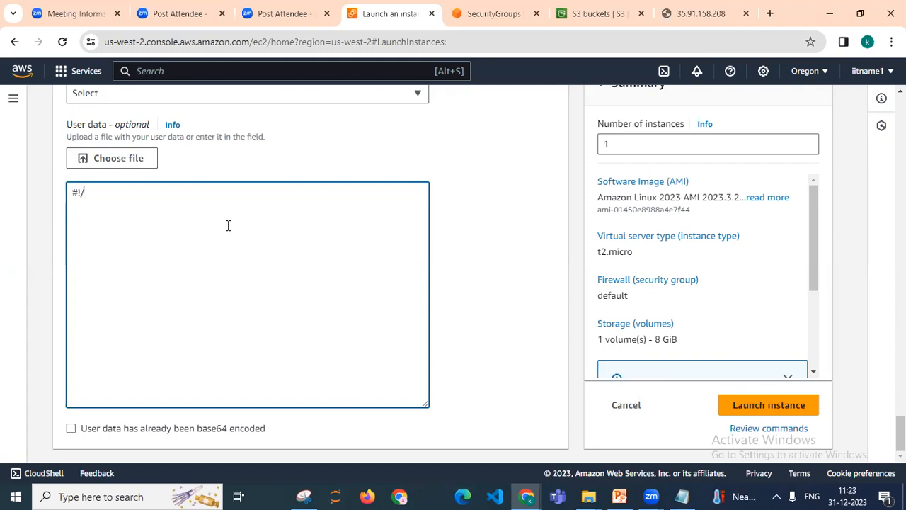
{"action": "type", "text": "bin/bash"}
{"action": "key", "text": "Return"}
{"action": "type", "text": "yum update"}
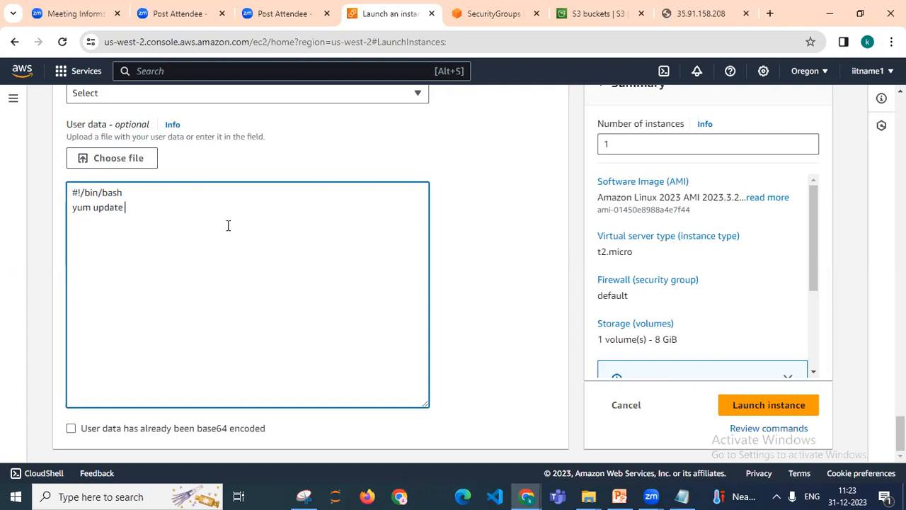
{"action": "type", "text": " -y"}
Step: Add the lines "yum install -y httpd" and "systemctl start httpd" to the user data script
{"action": "type", "text": "yum "}
{"action": "type", "text": "insta"}
{"action": "type", "text": "ll"}
{"action": "type", "text": " -y h"}
{"action": "type", "text": "ttpd"}
{"action": "key", "text": "Return"}
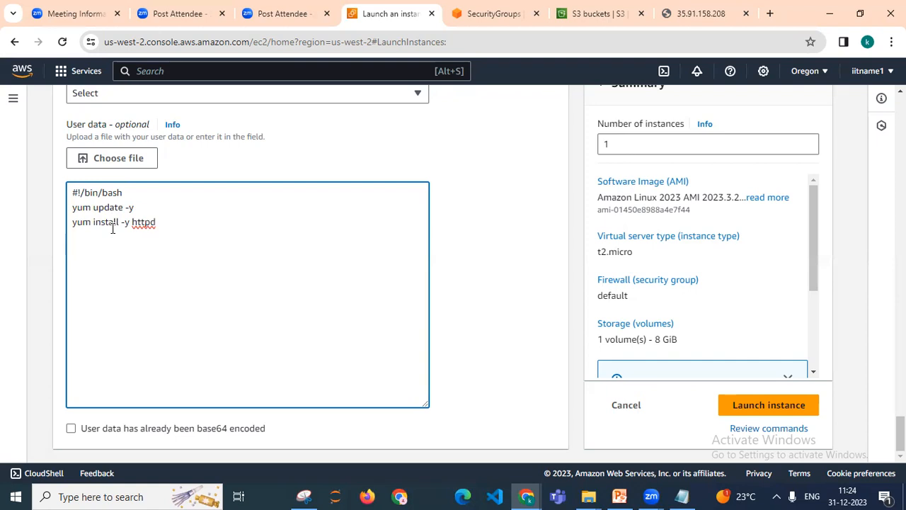
{"action": "type", "text": "systemctl start httpd"}
{"action": "key", "text": "Return"}
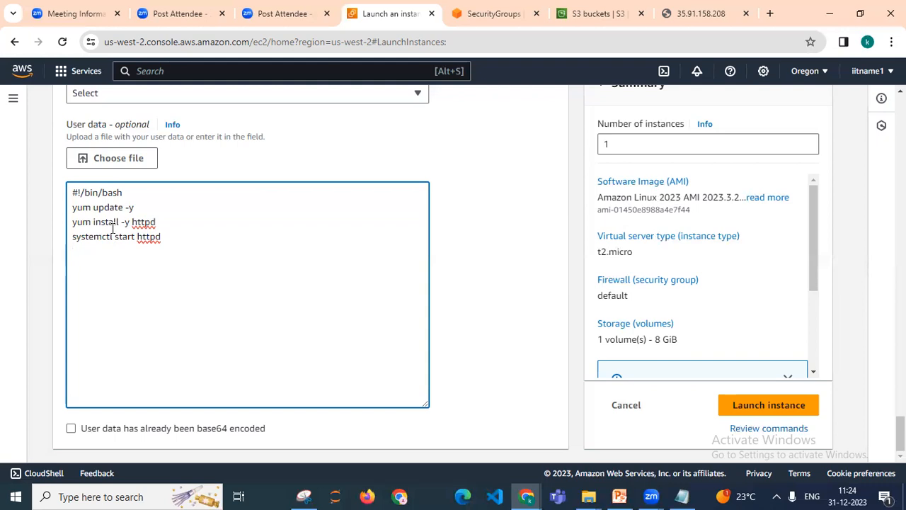
Step: Add the line "systemctl enable httpd" to the user data script
{"action": "key", "text": "Return"}
{"action": "type", "text": "systemctl enable h"}
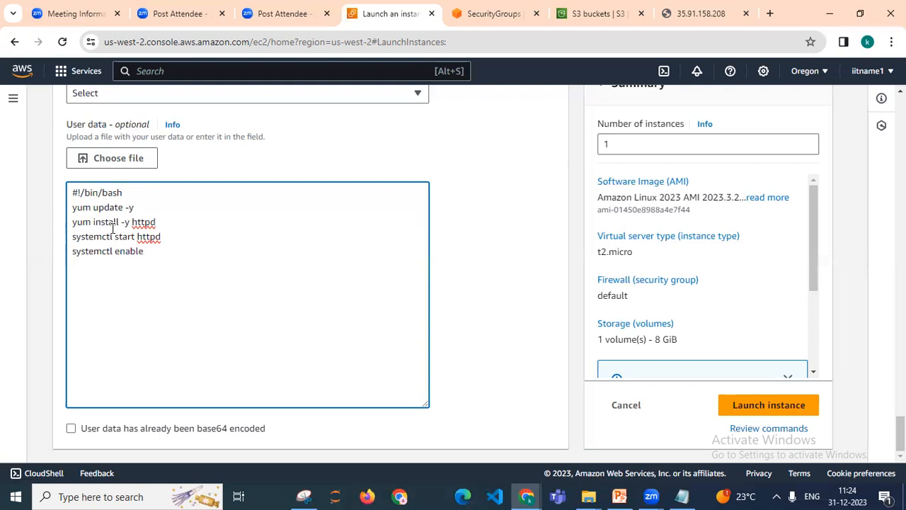
{"action": "type", "text": "ttpd"}
{"action": "key", "text": "Return"}
Step: Begin an echo line in the script with an <h1> heading containing the text "welcome to AWS Network"
{"action": "type", "text": "echo"}
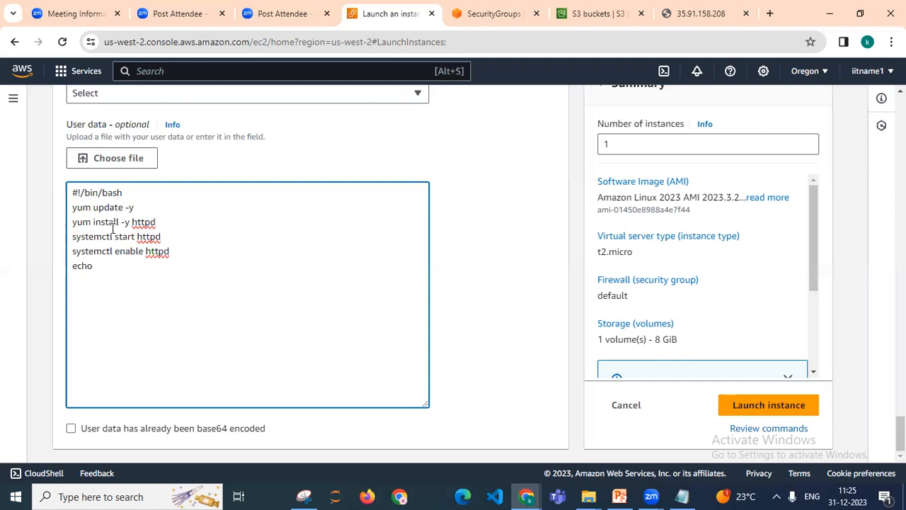
{"action": "type", "text": "\"<h1>"}
{"action": "type", "text": "</h1>"}
{"action": "key", "text": "Left"}
{"action": "key", "text": "Left"}
{"action": "key", "text": "Left"}
{"action": "type", "text": "welcome to "}
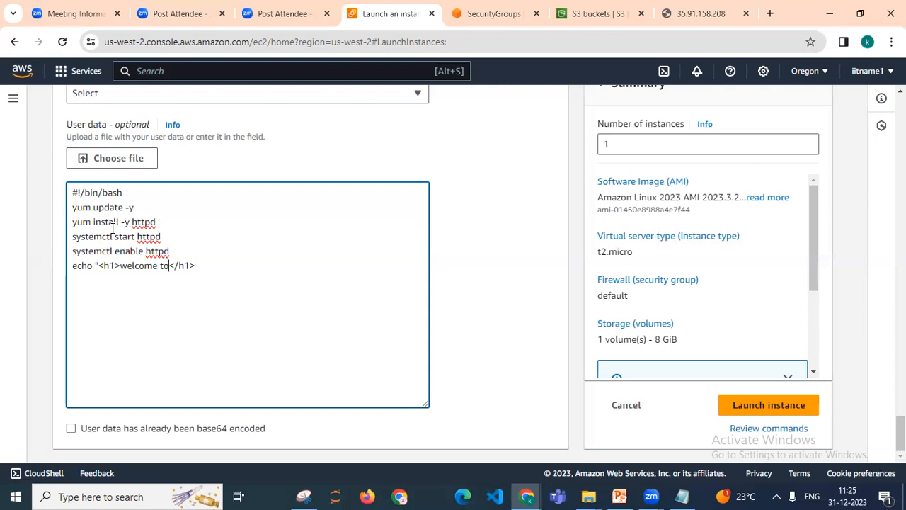
{"action": "type", "text": "AWS Network"}
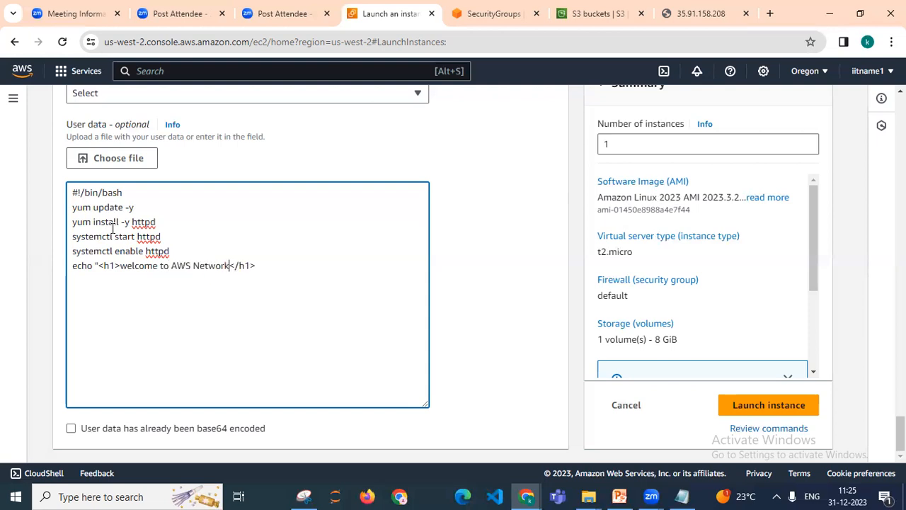
Step: Extend the echoed heading text with "web-server ${hostname -f}" before the closing </h1> tag
{"action": "type", "text": " web-"}
{"action": "type", "text": "serv"}
{"action": "type", "text": "er "}
{"action": "type", "text": "{}"}
{"action": "key", "text": "Left"}
{"action": "key", "text": "Left"}
{"action": "type", "text": "$"}
{"action": "key", "text": "Right"}
{"action": "type", "text": "hostname"}
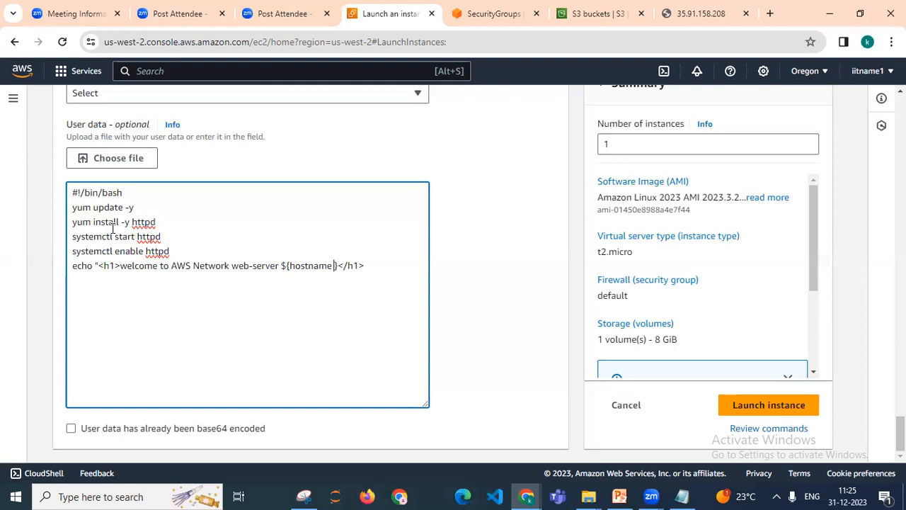
{"action": "type", "text": " -f"}
{"action": "key", "text": "End"}
Step: Close the quoted echo text, add the redirect ">" and put the path "/var/www/html/index.html" on the following line
{"action": "type", "text": "\">"}
{"action": "key", "text": "Return"}
{"action": "type", "text": "/var/w"}
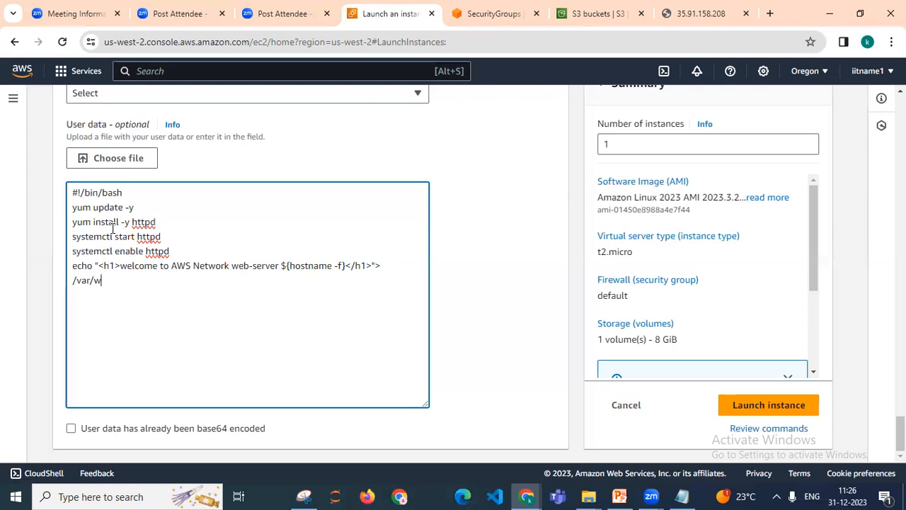
{"action": "type", "text": "ww/html/index"}
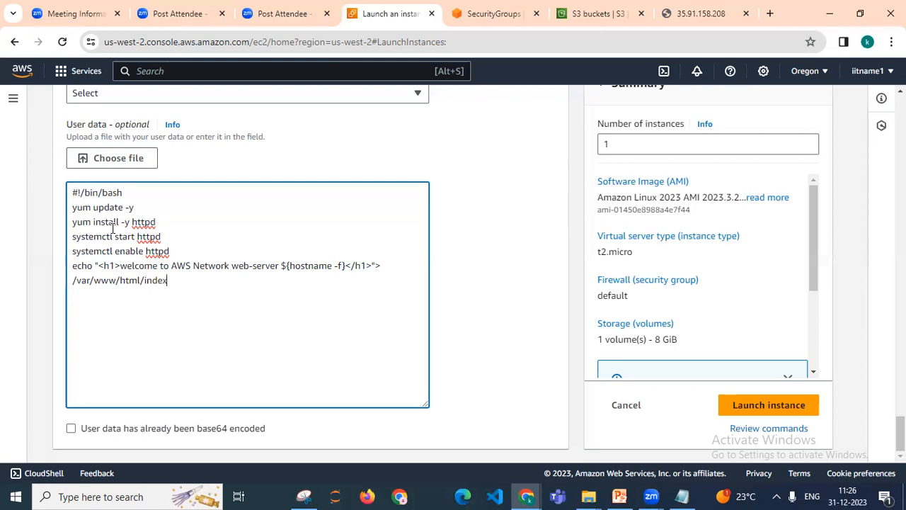
{"action": "type", "text": ".html"}
Step: Copy the whole user data script and paste it into the Notepad notes below the list of load balancer features
{"action": "key", "text": "shift+Up"}
{"action": "key", "text": "shift+Up"}
{"action": "key", "text": "shift+Up"}
{"action": "key", "text": "shift+Up"}
{"action": "key", "text": "shift+Up"}
{"action": "key", "text": "shift+Up"}
{"action": "key", "text": "shift+Up"}
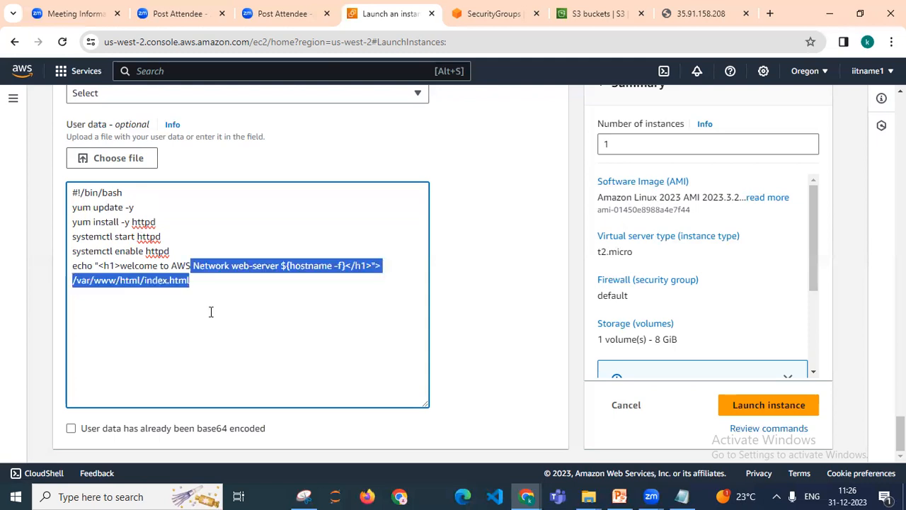
{"action": "left_click", "coordinate": [682, 496]}
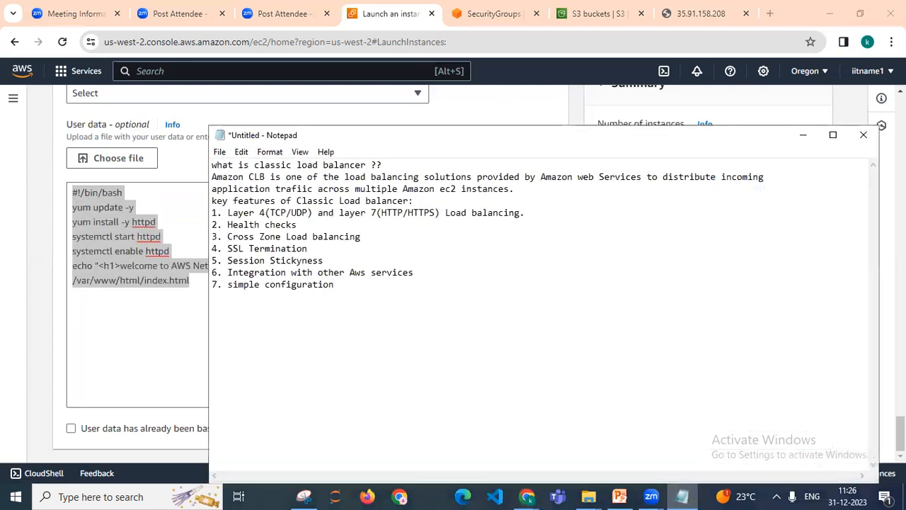
{"action": "type", "text": "#!/bin/bash yum update -y yum install -y httpd systemctl start httpd systemctl enable httpd echo \"<h1>welcome to AWS Network web-server ${hostname -f}</h1>\" /var/www/html/index.html"}
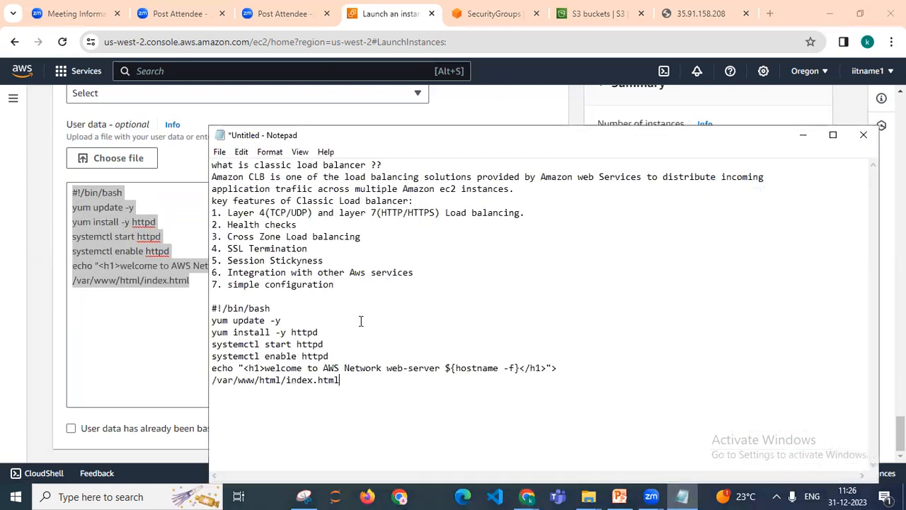
Step: Insert a title line above the pasted script in the notes, beginning "User data custom botstraping"
{"action": "left_click", "coordinate": [353, 284]}
{"action": "key", "text": "Return"}
{"action": "key", "text": "Return"}
{"action": "type", "text": "U"}
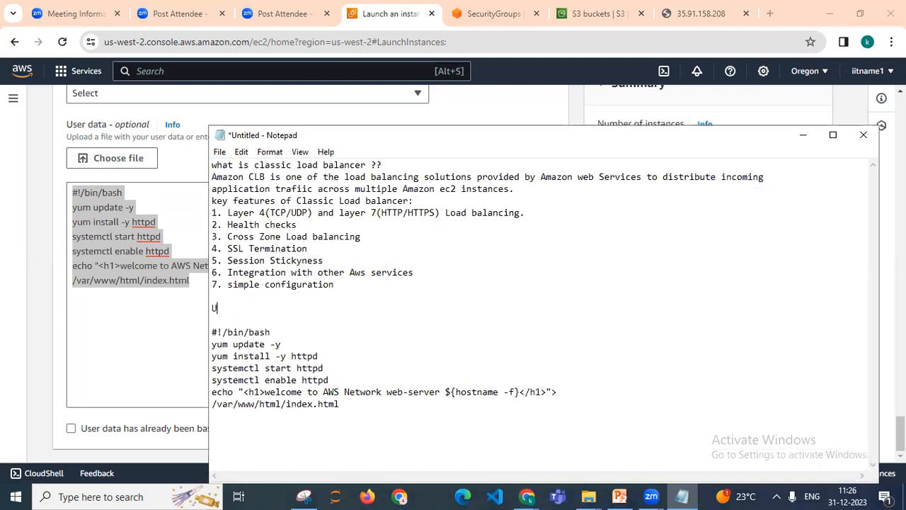
{"action": "type", "text": "ser data custom boott"}
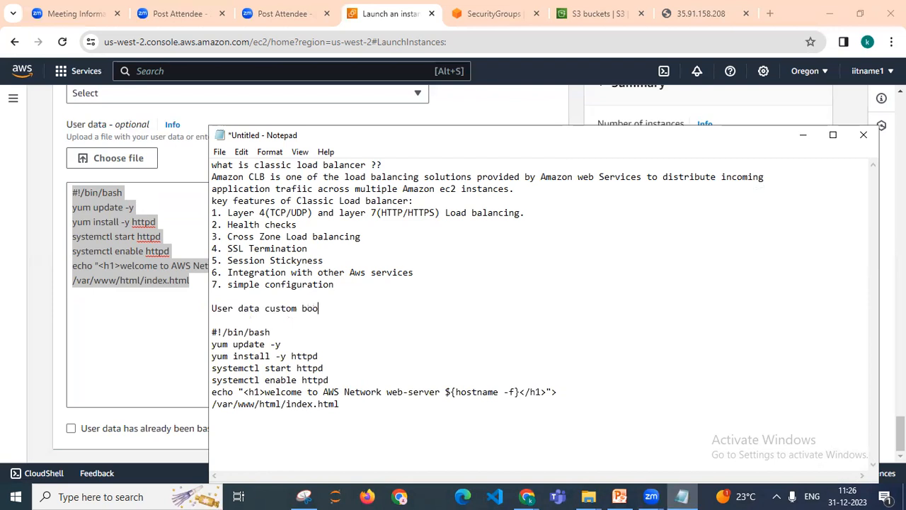
{"action": "key", "text": "BackSpace"}
{"action": "key", "text": "BackSpace"}
{"action": "key", "text": "BackSpace"}
{"action": "type", "text": "tstraping "}
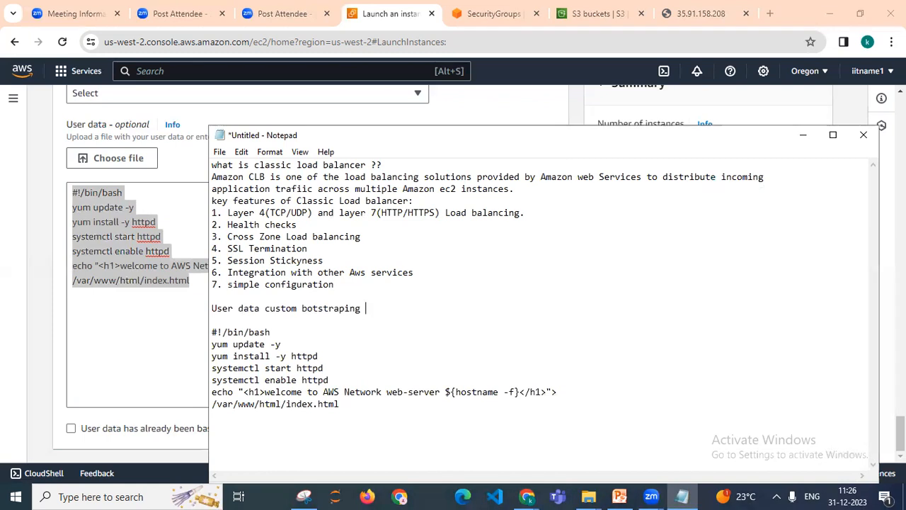
Step: Finish the title line with "when launch the ec2 instance" and return to the AWS launch form
{"action": "type", "text": "s"}
{"action": "key", "text": "BackSpace"}
{"action": "key", "text": "BackSpace"}
{"action": "type", "text": "data"}
{"action": "key", "text": "BackSpace"}
{"action": "key", "text": "BackSpace"}
{"action": "key", "text": "BackSpace"}
{"action": "key", "text": "BackSpace"}
{"action": "key", "text": "BackSpace"}
{"action": "type", "text": "when launch t"}
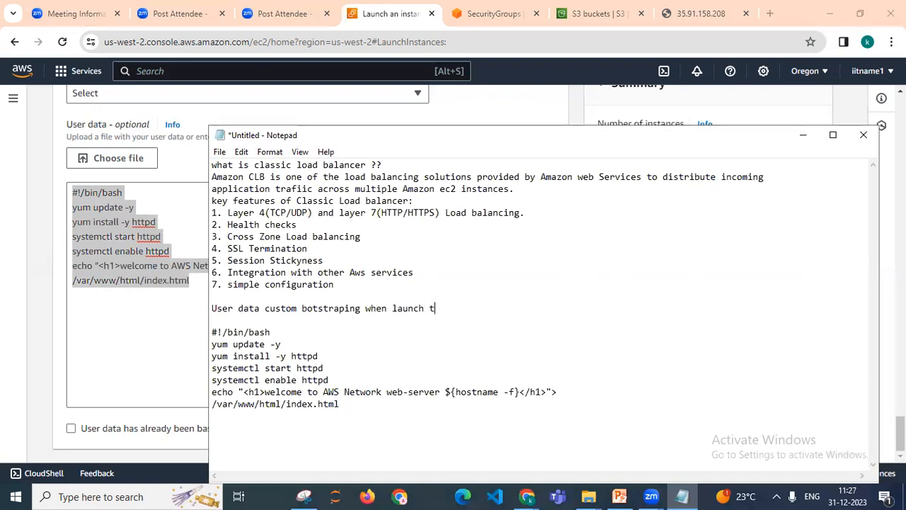
{"action": "type", "text": "he ec2 instance"}
{"action": "left_click", "coordinate": [800, 140]}
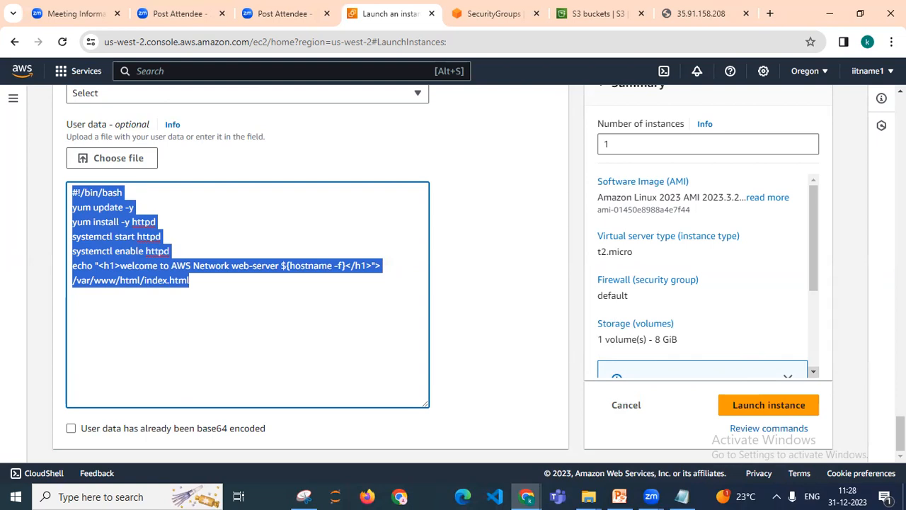
Step: Launch the configured instance with the completed user data script
{"action": "right_click", "coordinate": [886, 398]}
{"action": "left_click", "coordinate": [563, 312]}
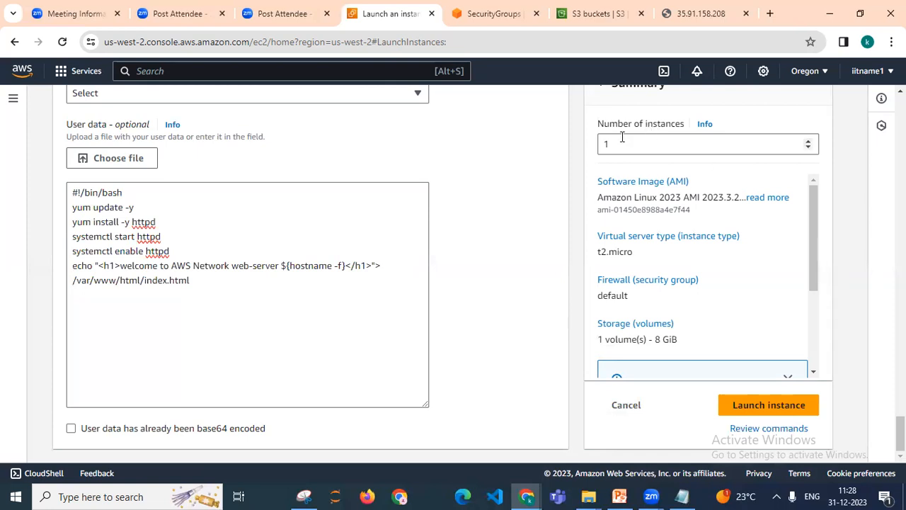
{"action": "left_click", "coordinate": [782, 412]}
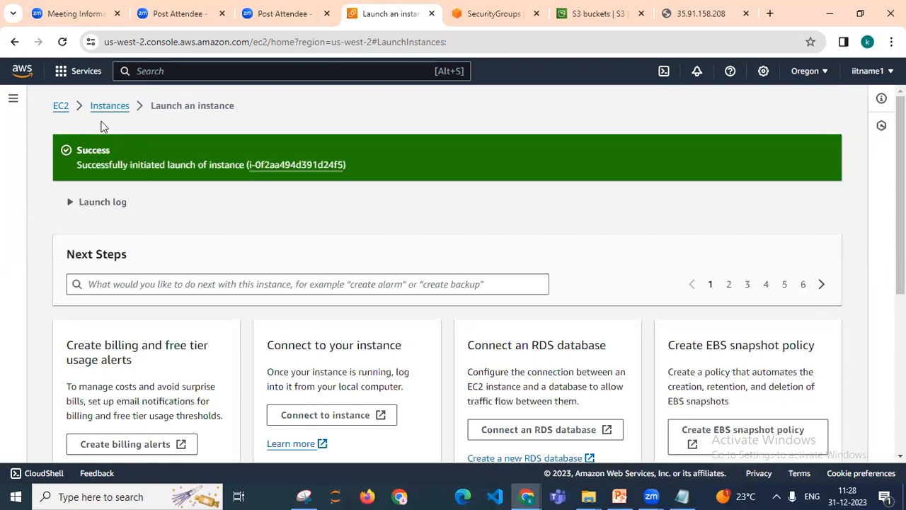
Step: Open the list of running EC2 instances and refresh it to check the new instance's state and status check
{"action": "left_click", "coordinate": [60, 106]}
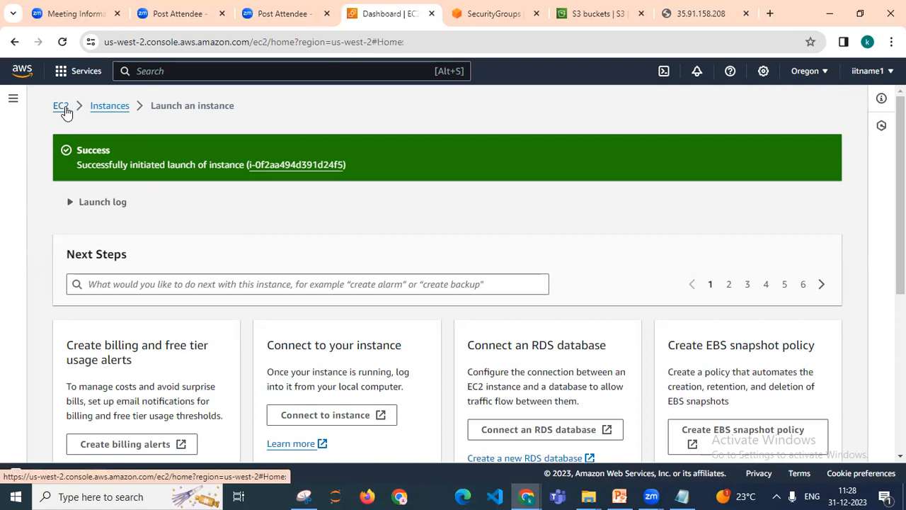
{"action": "left_click", "coordinate": [231, 186]}
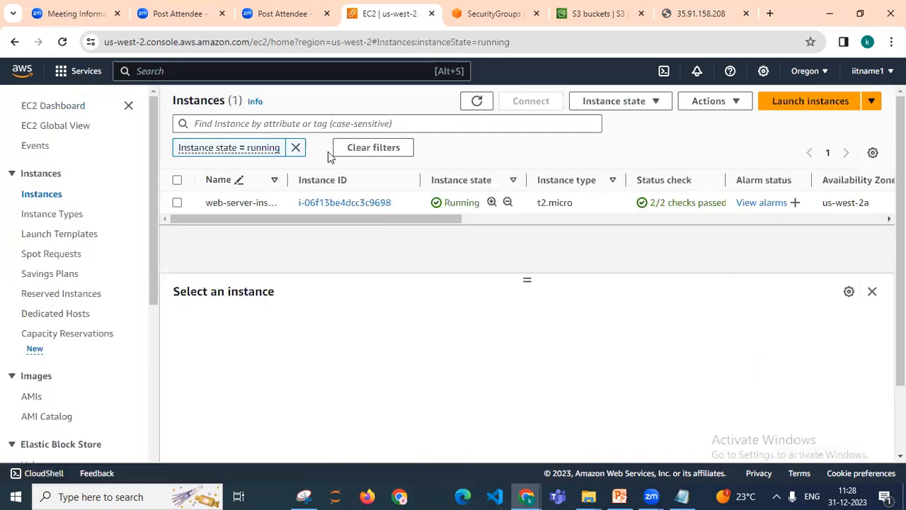
{"action": "left_click", "coordinate": [476, 102]}
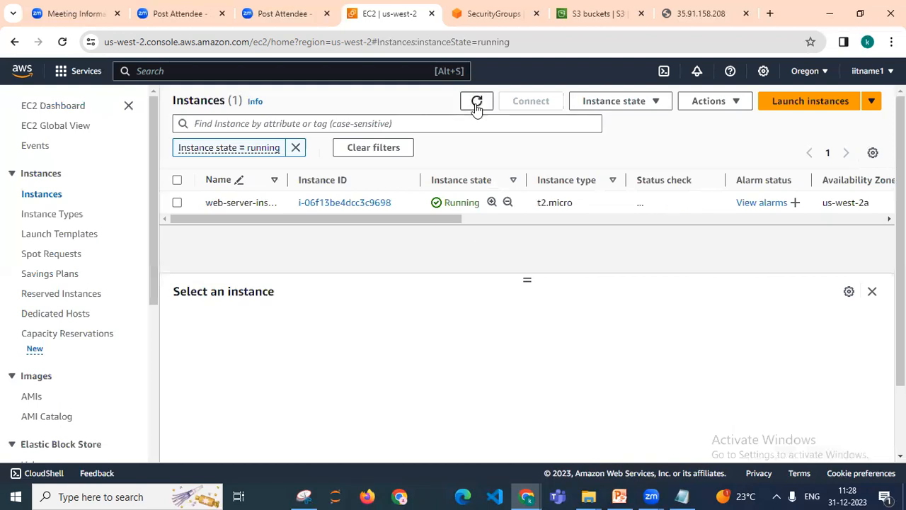
{"action": "left_click", "coordinate": [477, 105]}
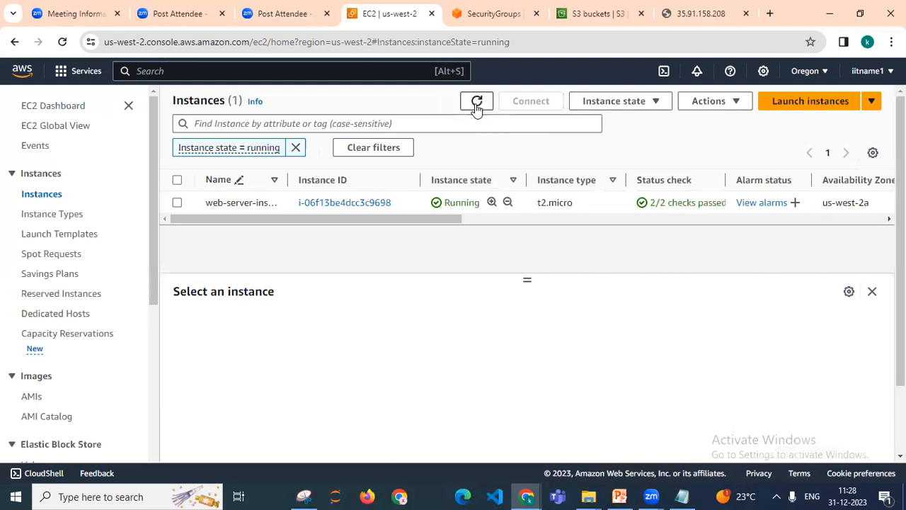
{"action": "left_click", "coordinate": [476, 104]}
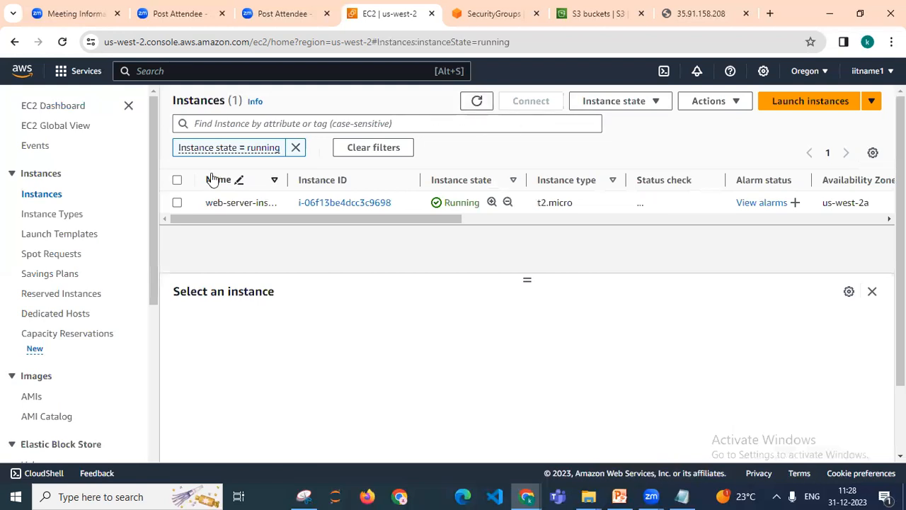
{"action": "left_click", "coordinate": [477, 101]}
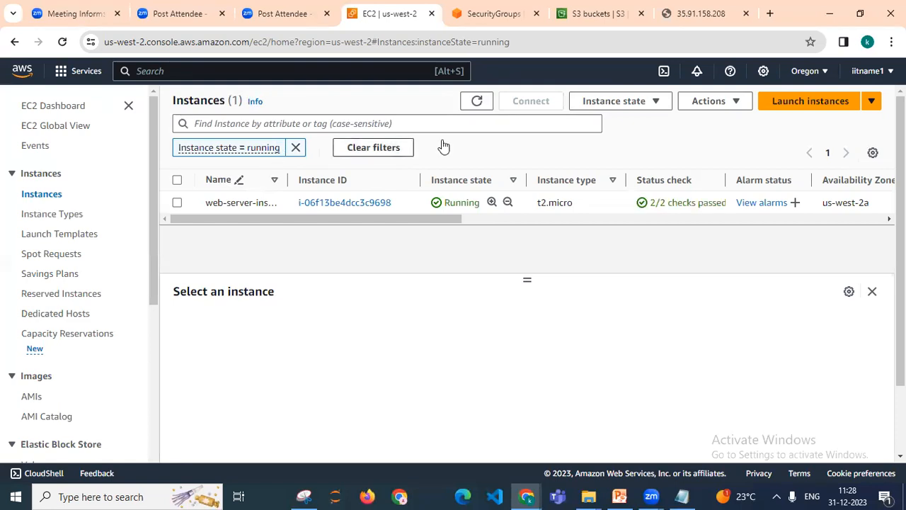
{"action": "left_click", "coordinate": [476, 103]}
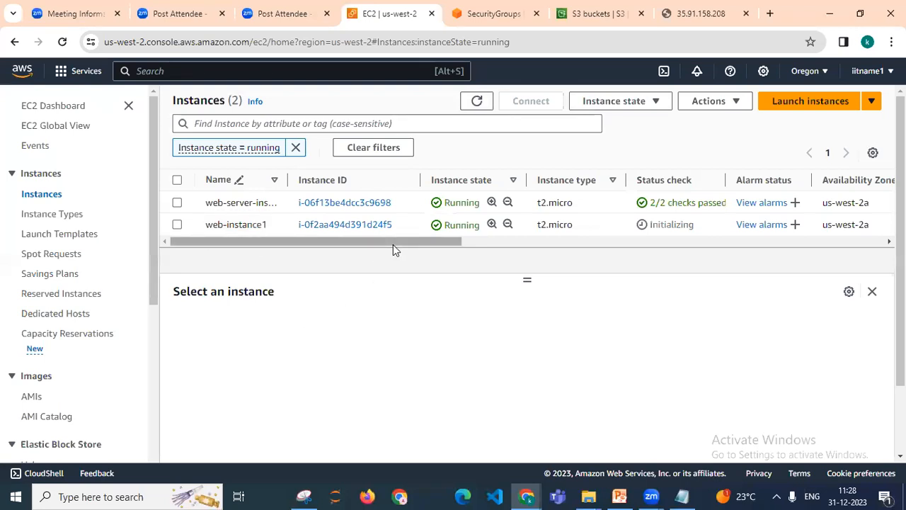
{"action": "left_click", "coordinate": [477, 101]}
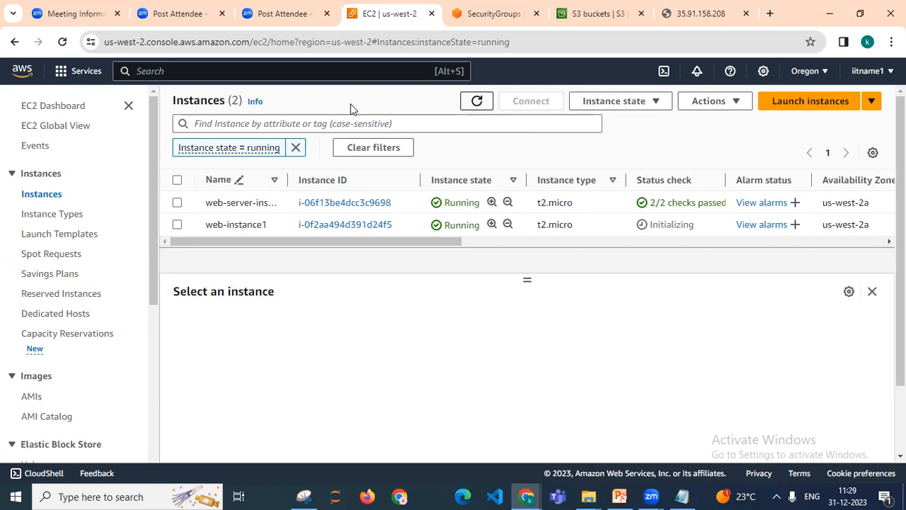
Step: Rename the web-instance1 instance to web-instance-1a, widen the Name column to fit and refresh the list
{"action": "left_click", "coordinate": [275, 226]}
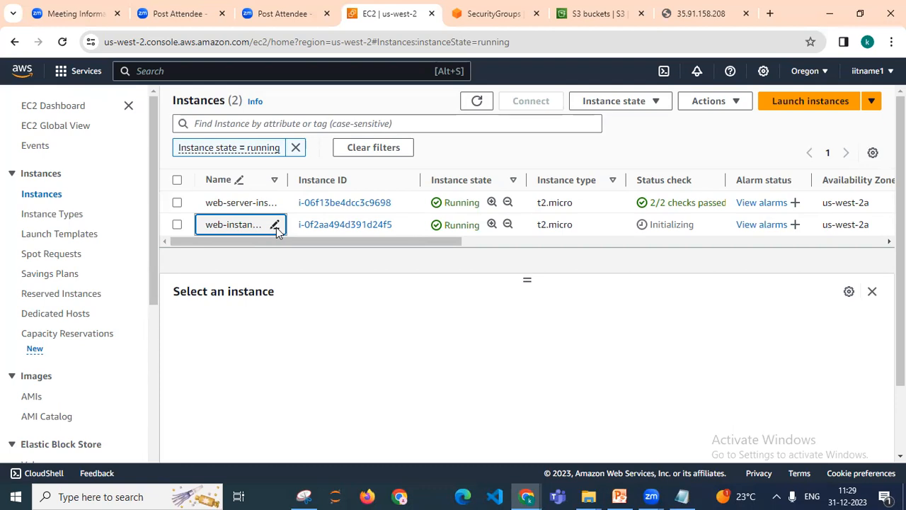
{"action": "left_click", "coordinate": [270, 258]}
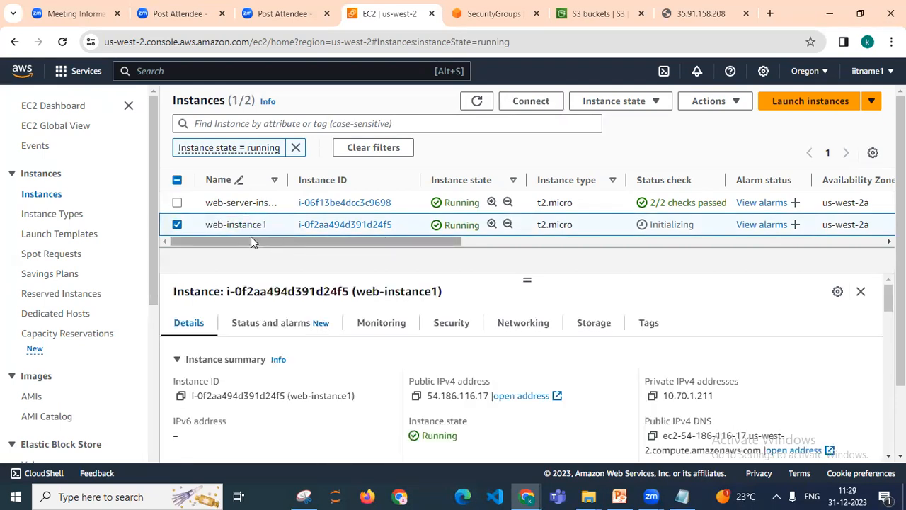
{"action": "left_click", "coordinate": [272, 225]}
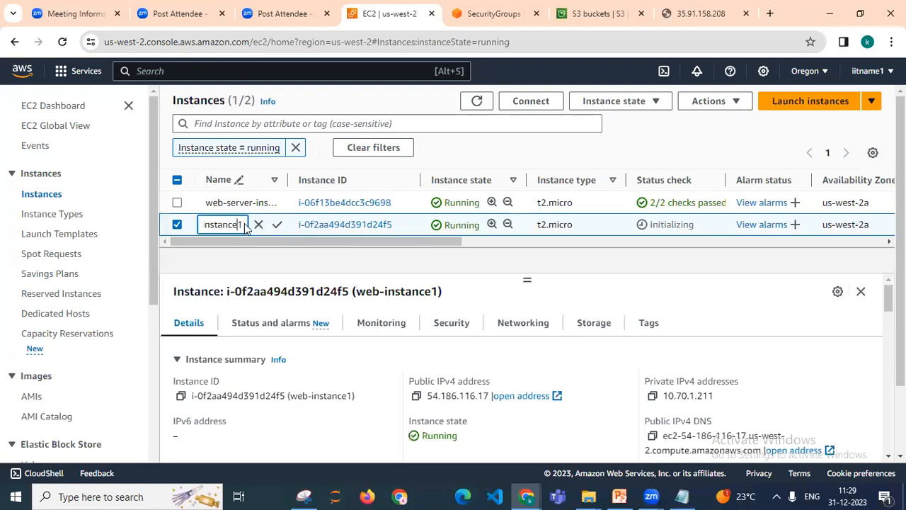
{"action": "key", "text": "BackSpace"}
{"action": "type", "text": "-1a"}
{"action": "left_click", "coordinate": [276, 224]}
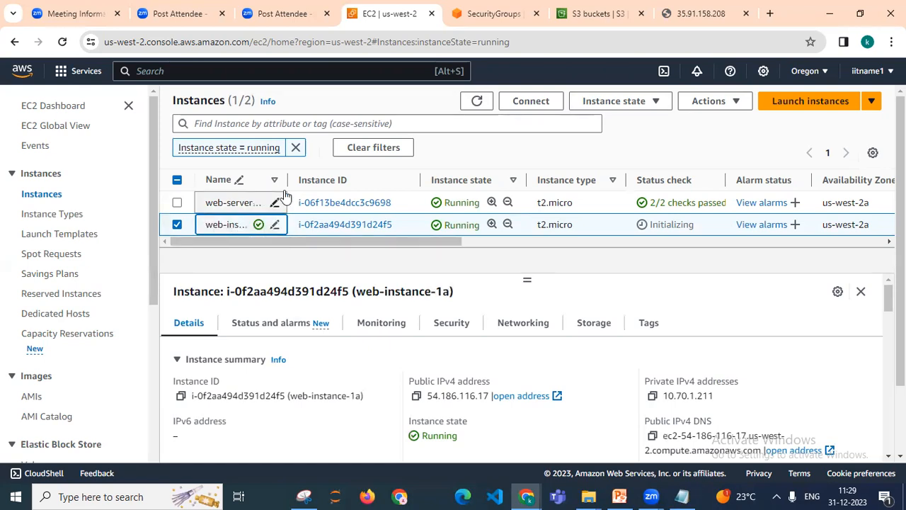
{"action": "left_click_drag", "start_coordinate": [287, 179], "coordinate": [349, 178]}
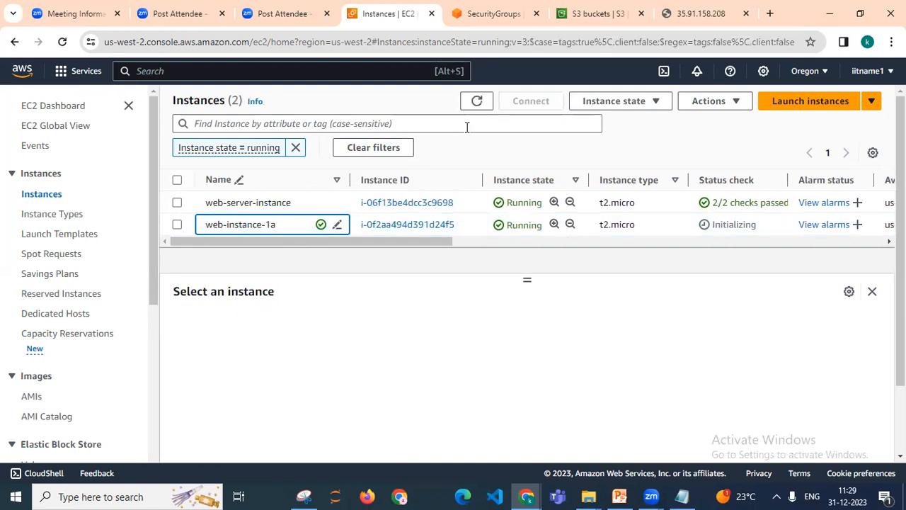
{"action": "left_click", "coordinate": [472, 108]}
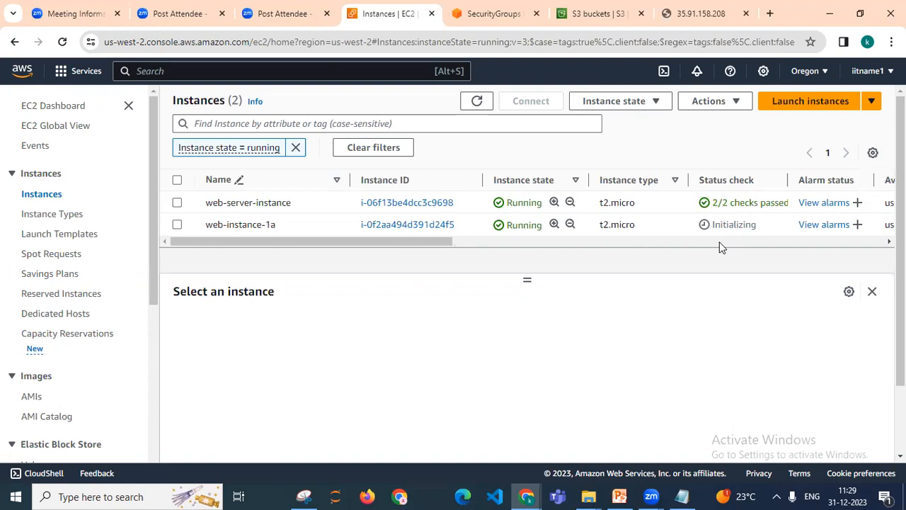
{"action": "left_click", "coordinate": [801, 108]}
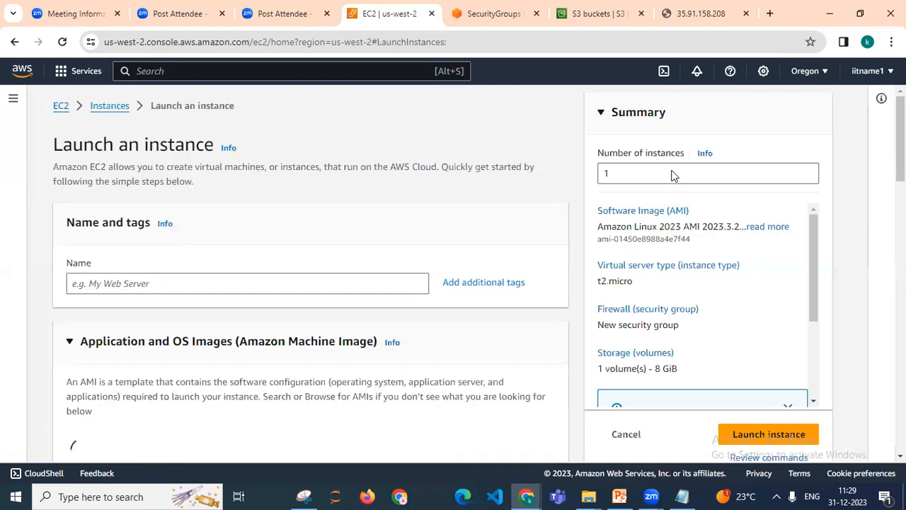
{"action": "left_click", "coordinate": [235, 282]}
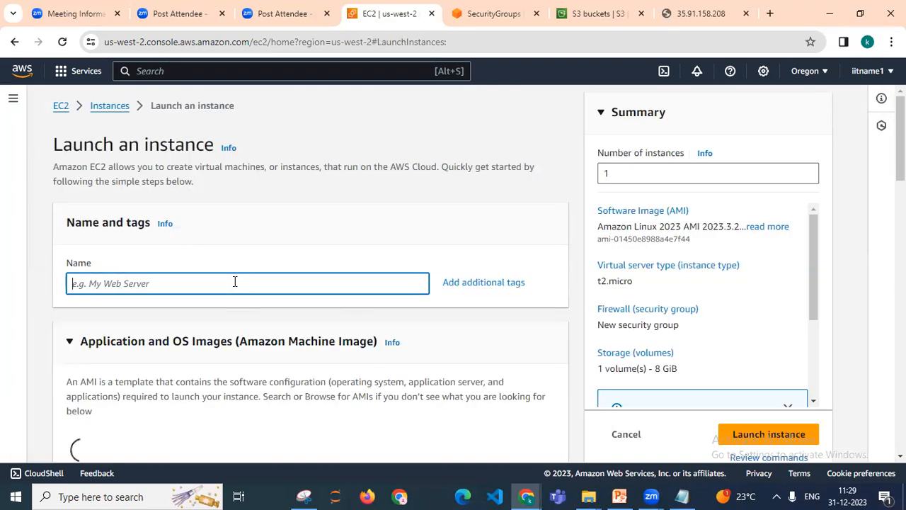
{"action": "type", "text": "webserver"}
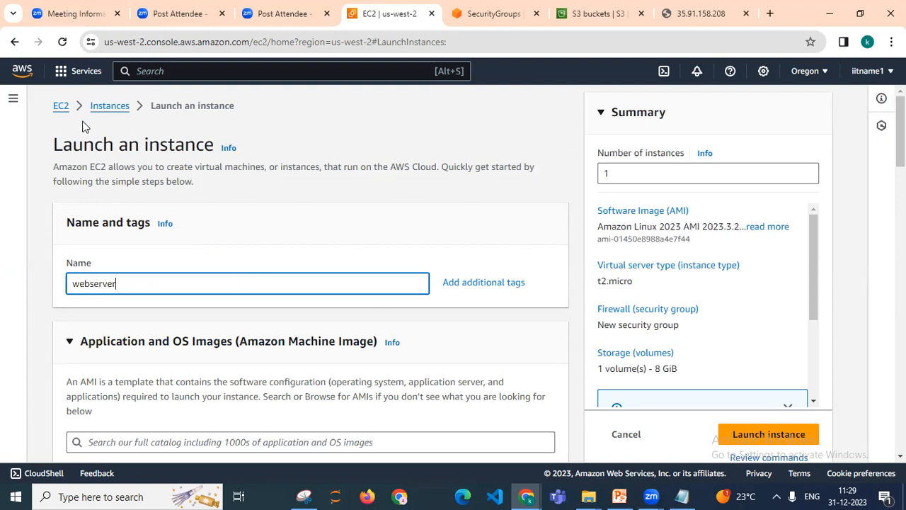
{"action": "left_click", "coordinate": [64, 108]}
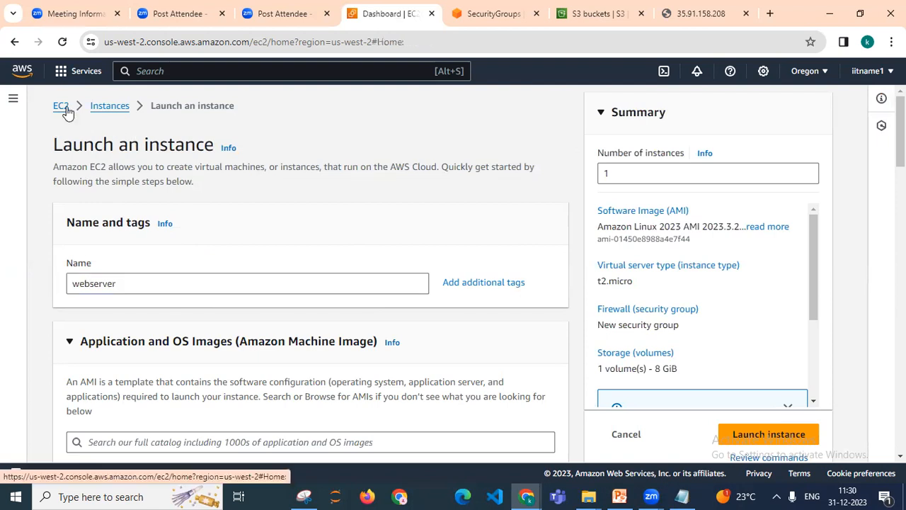
Step: Open the list of running instances and copy the name of the web-instance-1a instance
{"action": "left_click", "coordinate": [213, 185]}
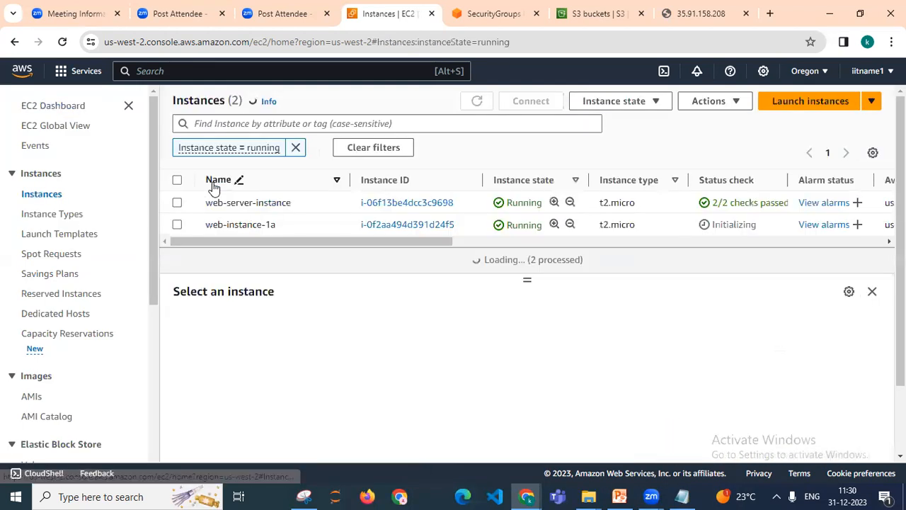
{"action": "left_click", "coordinate": [336, 225]}
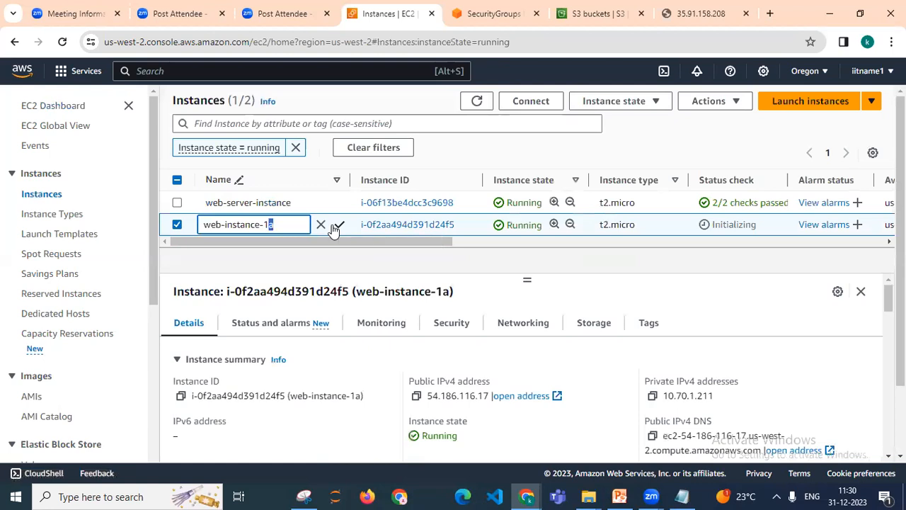
{"action": "key", "text": "ctrl+a"}
{"action": "key", "text": "ctrl+c"}
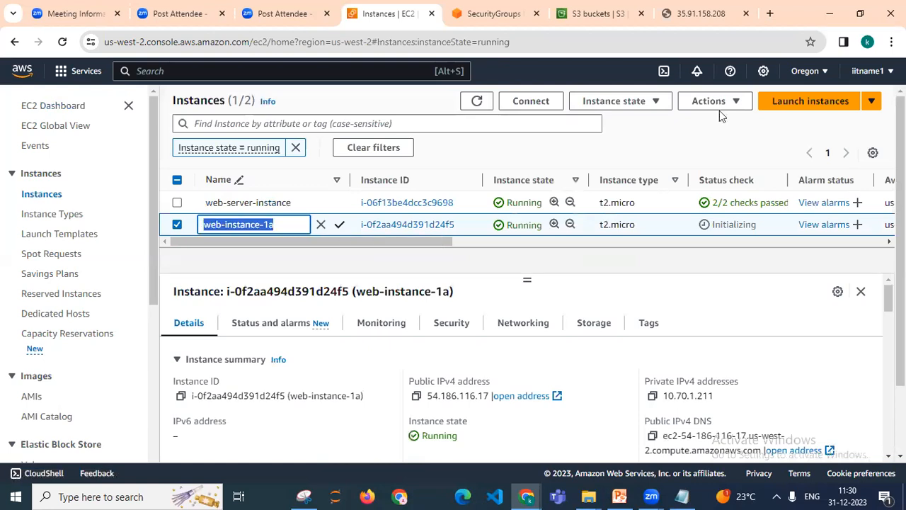
Step: Start launching a new EC2 instance and name it web-instance-1b, reusing the copied name
{"action": "left_click", "coordinate": [782, 108]}
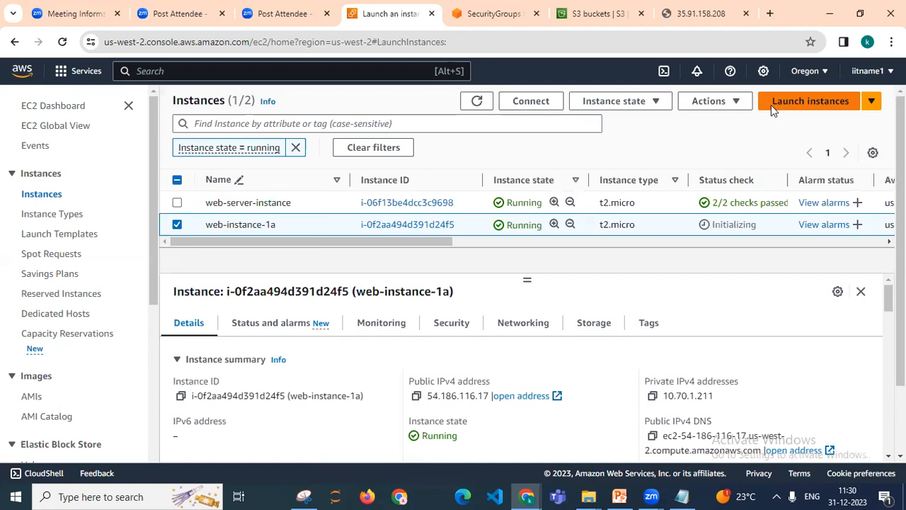
{"action": "left_click", "coordinate": [766, 111]}
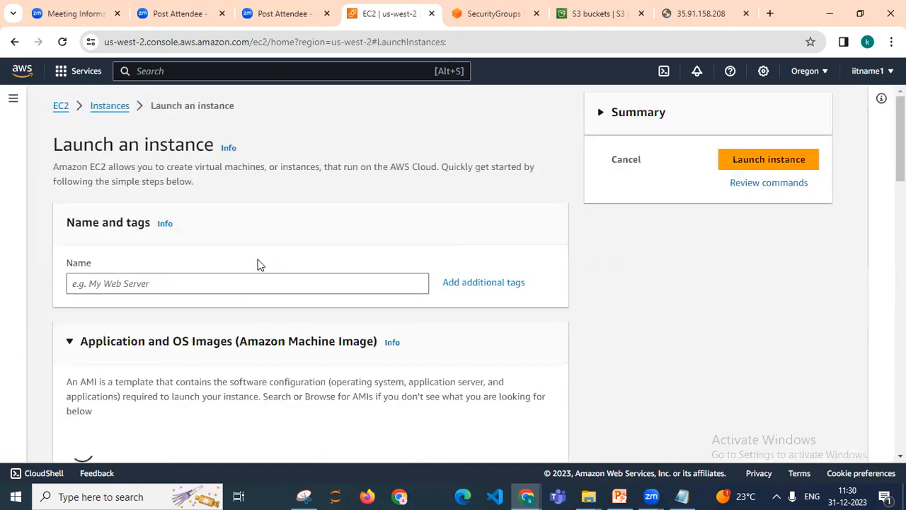
{"action": "left_click", "coordinate": [231, 286]}
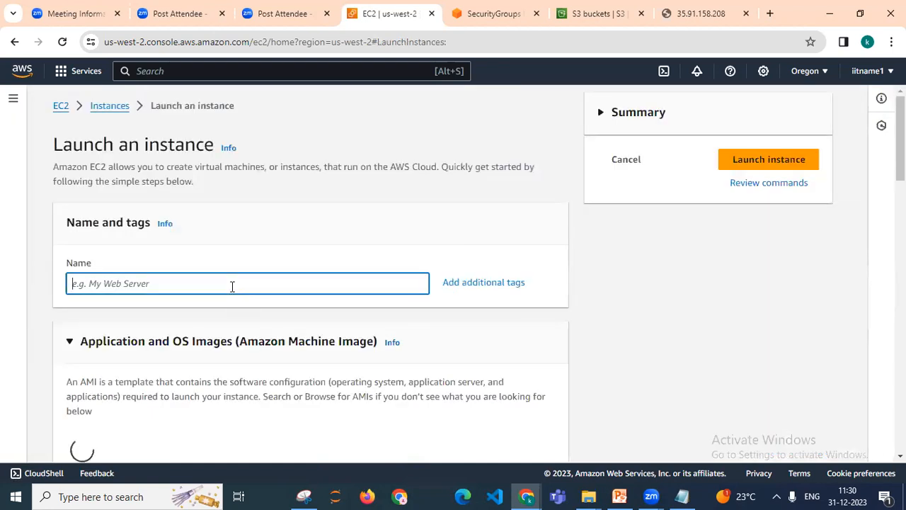
{"action": "key", "text": "ctrl+v"}
{"action": "key", "text": "BackSpace"}
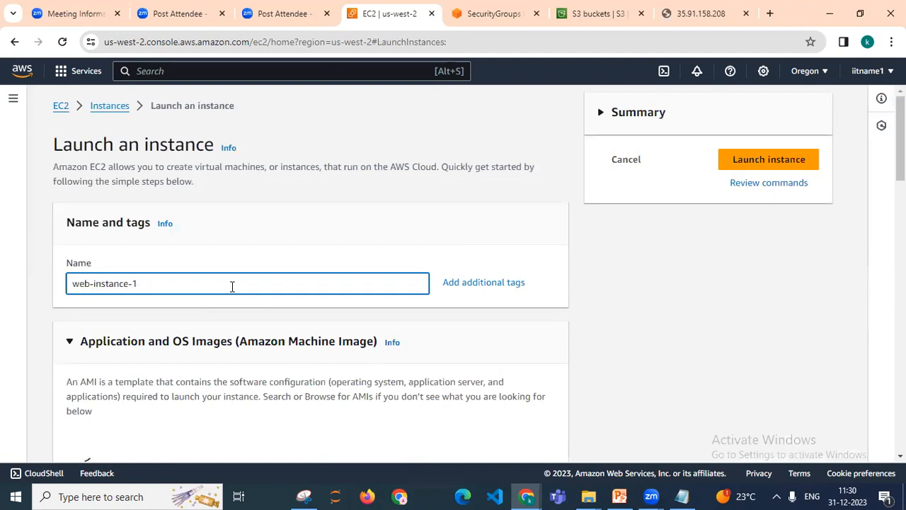
{"action": "type", "text": "b"}
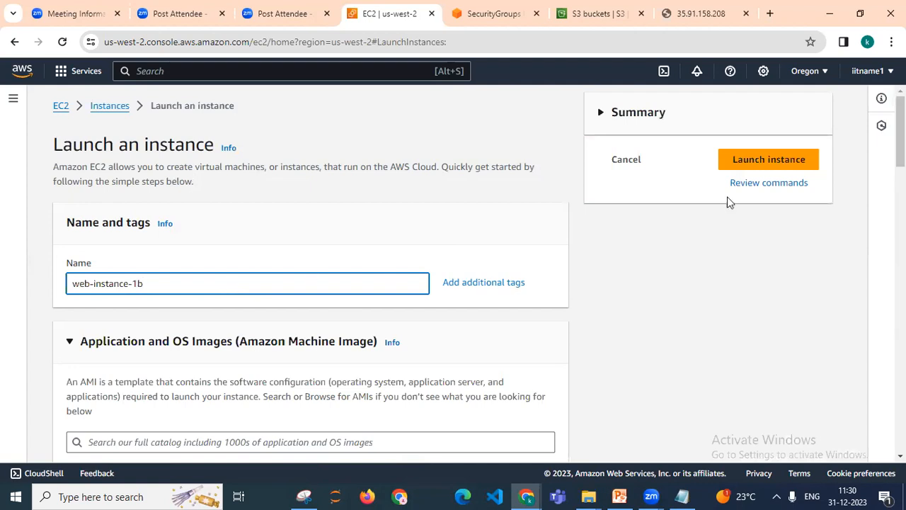
Step: Choose s3accesskeypair as the login key pair, keeping the default Amazon Linux 2023 AMI and t2.micro instance type
{"action": "scroll", "coordinate": [311, 276], "scroll_direction": "down", "scroll_amount": 2}
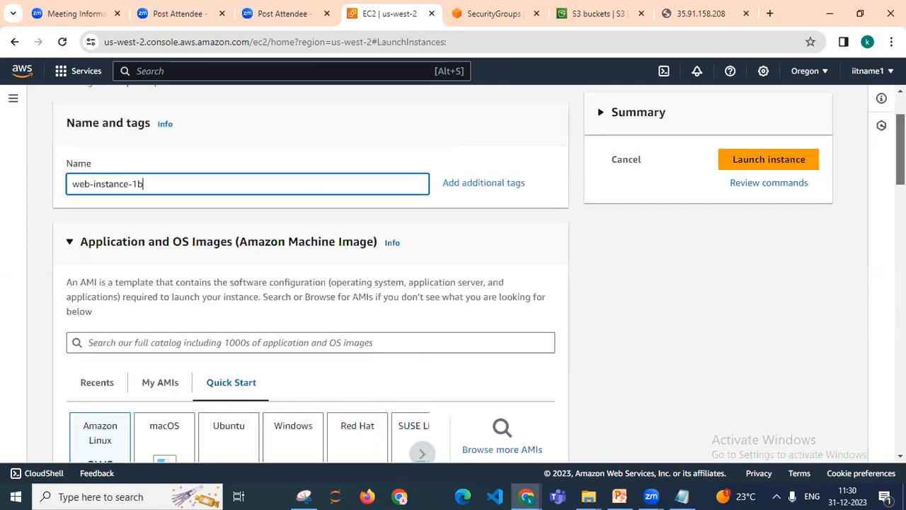
{"action": "scroll", "coordinate": [311, 276], "scroll_direction": "down", "scroll_amount": 2}
{"action": "scroll", "coordinate": [311, 276], "scroll_direction": "down", "scroll_amount": 1}
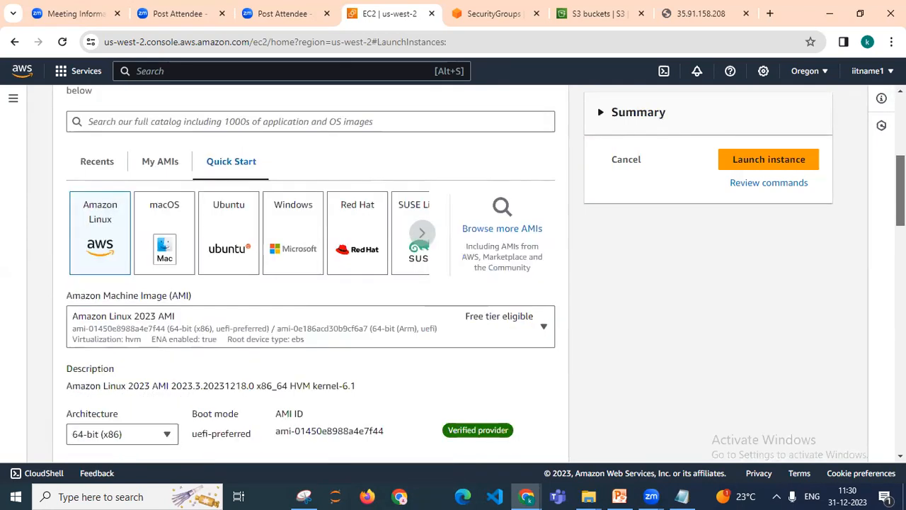
{"action": "scroll", "coordinate": [310, 276], "scroll_direction": "down", "scroll_amount": 1}
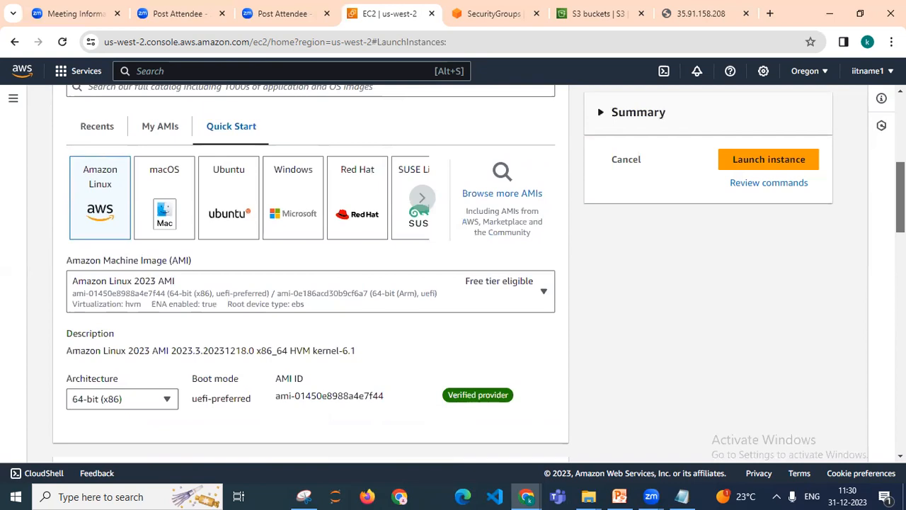
{"action": "scroll", "coordinate": [311, 276], "scroll_direction": "down", "scroll_amount": 1}
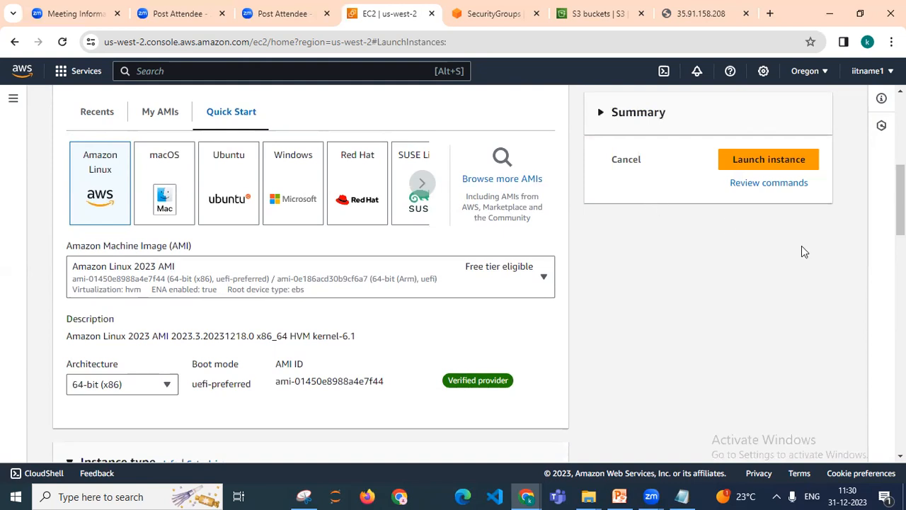
{"action": "scroll", "coordinate": [311, 276], "scroll_direction": "down", "scroll_amount": 1}
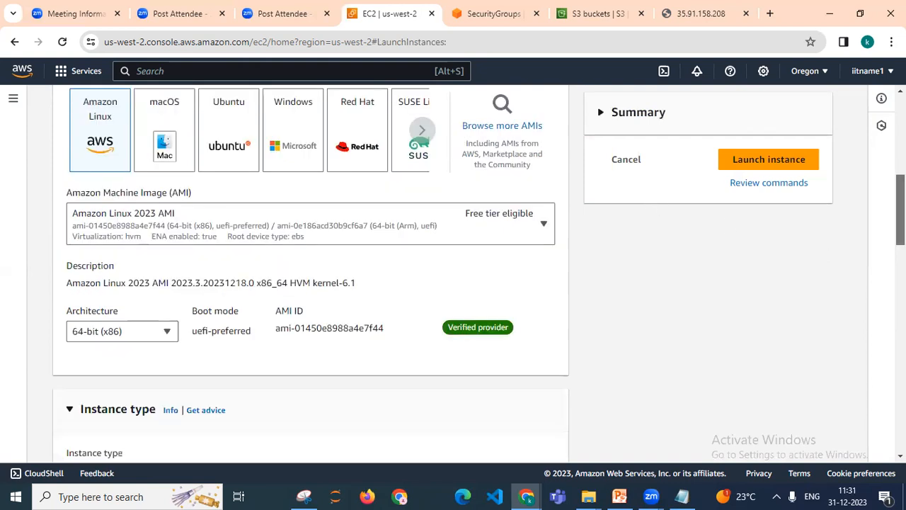
{"action": "scroll", "coordinate": [312, 276], "scroll_direction": "up", "scroll_amount": 1}
{"action": "scroll", "coordinate": [312, 276], "scroll_direction": "down", "scroll_amount": 4}
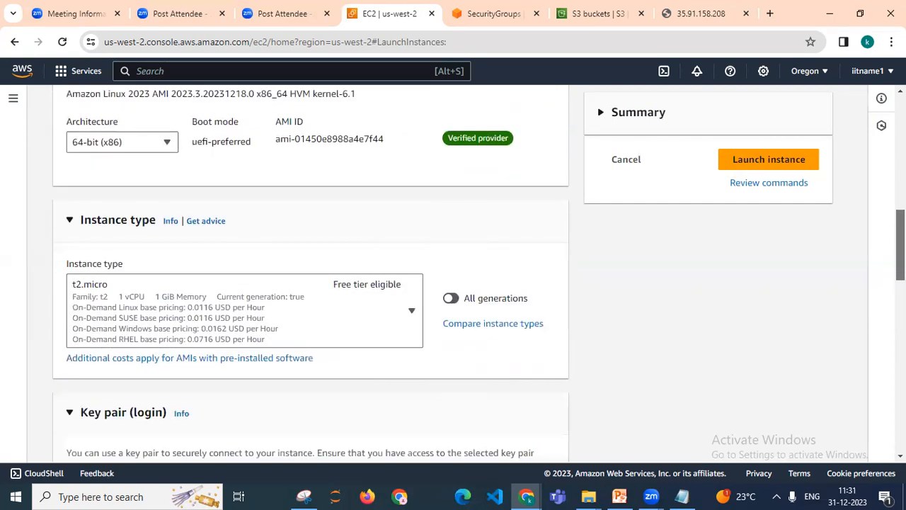
{"action": "scroll", "coordinate": [479, 274], "scroll_direction": "down", "scroll_amount": 1}
{"action": "scroll", "coordinate": [312, 276], "scroll_direction": "down", "scroll_amount": 3}
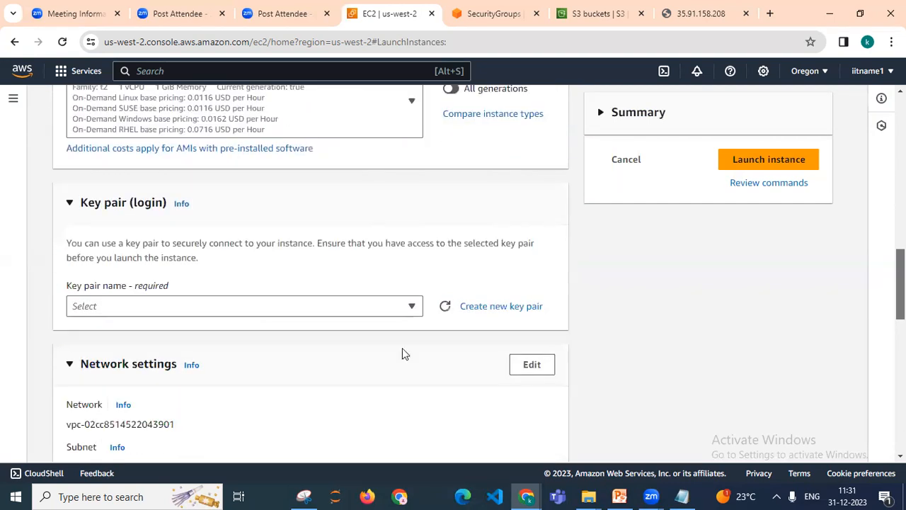
{"action": "left_click", "coordinate": [408, 311]}
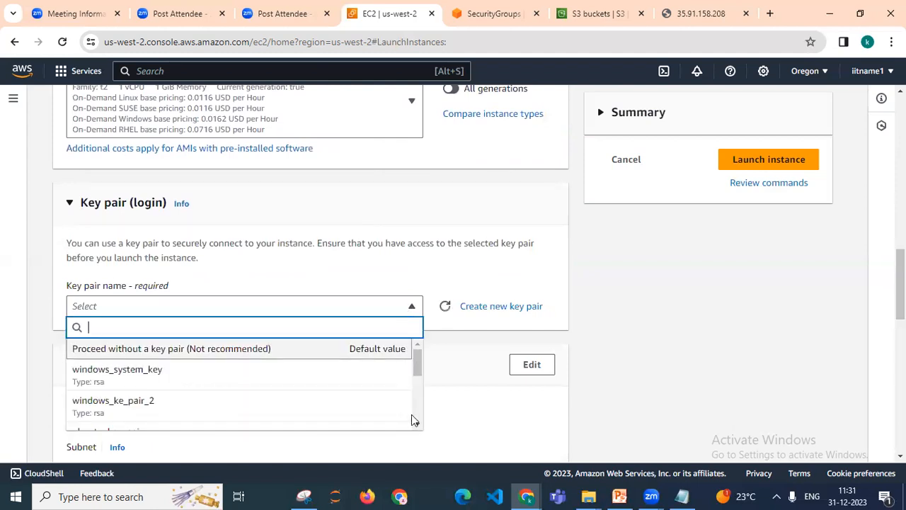
{"action": "scroll", "coordinate": [304, 420], "scroll_direction": "down", "scroll_amount": 5}
{"action": "left_click", "coordinate": [304, 419]}
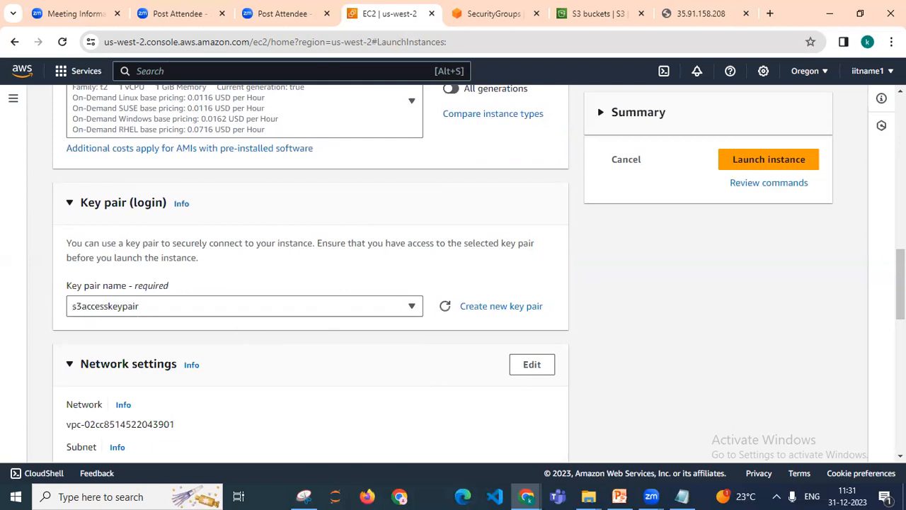
Step: Edit the network settings to use the web-vpc VPC and the web-subnet-public2-us-west-2b subnet
{"action": "scroll", "coordinate": [538, 226], "scroll_direction": "down", "scroll_amount": 2}
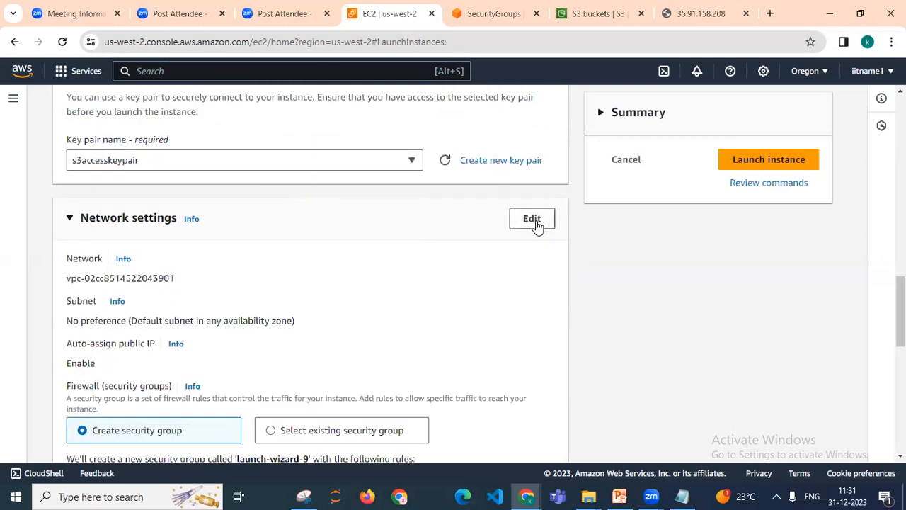
{"action": "left_click", "coordinate": [536, 220]}
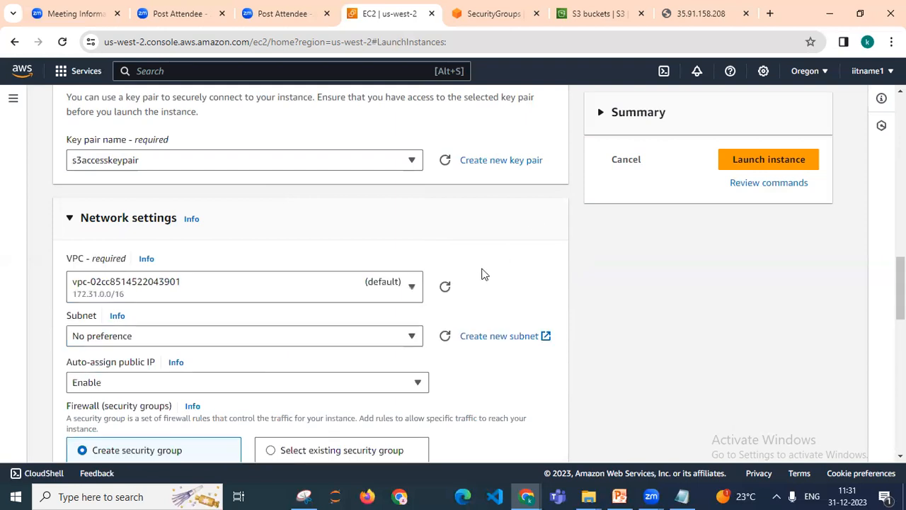
{"action": "left_click", "coordinate": [414, 288]}
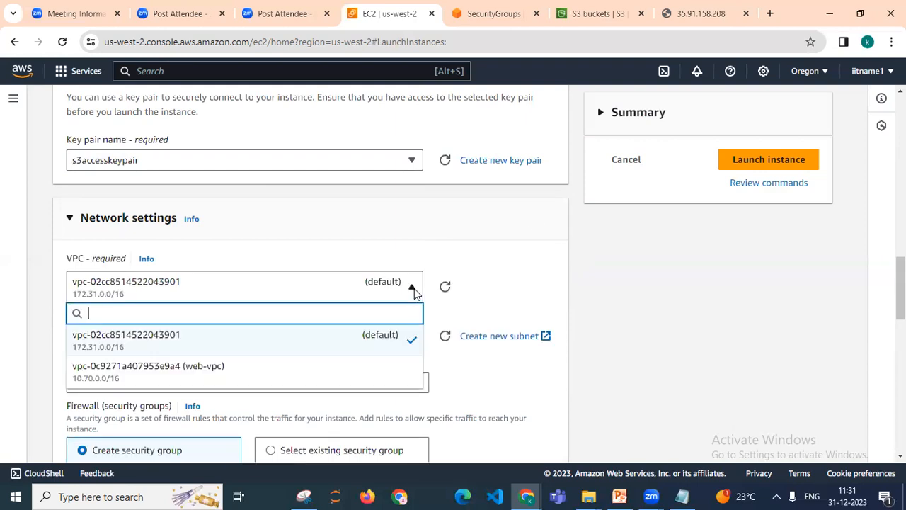
{"action": "left_click", "coordinate": [220, 375]}
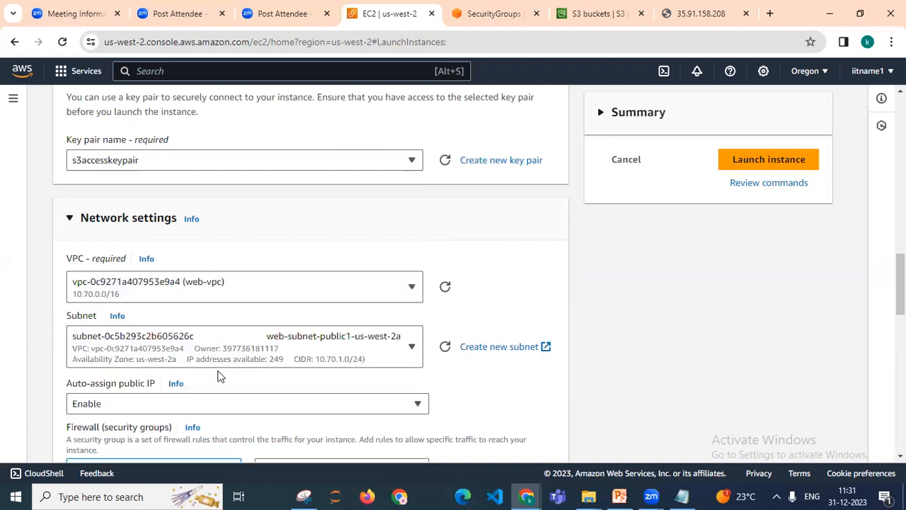
{"action": "left_click", "coordinate": [401, 350]}
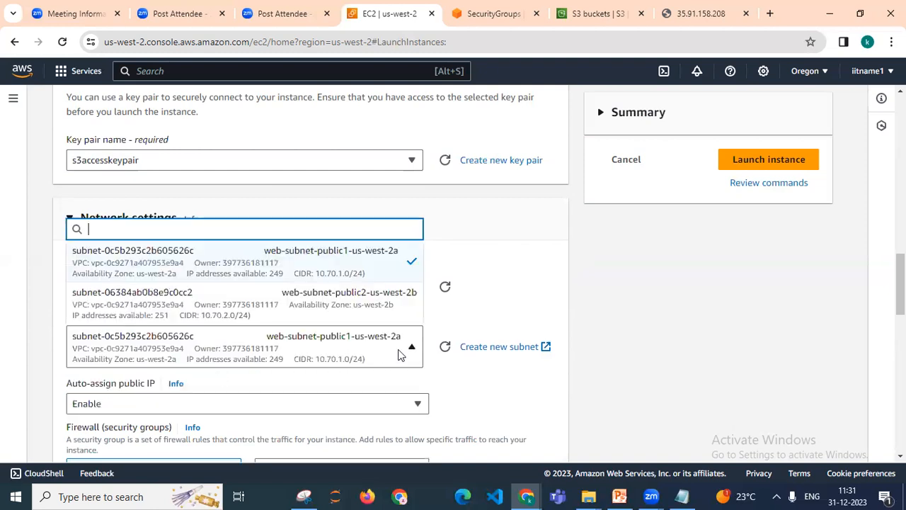
{"action": "left_click", "coordinate": [393, 314]}
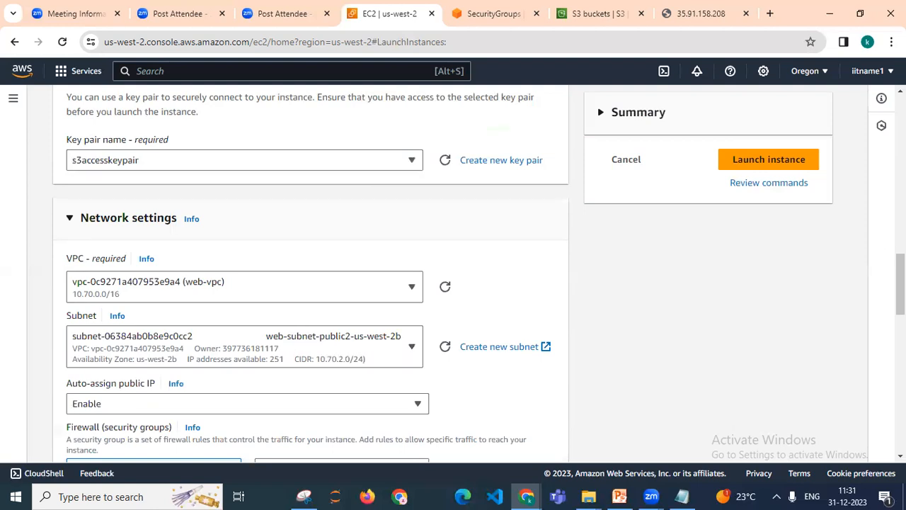
Step: Use an existing security group for the firewall and select the default group of web-vpc
{"action": "scroll", "coordinate": [311, 276], "scroll_direction": "down", "scroll_amount": 2}
{"action": "scroll", "coordinate": [322, 209], "scroll_direction": "down", "scroll_amount": 3}
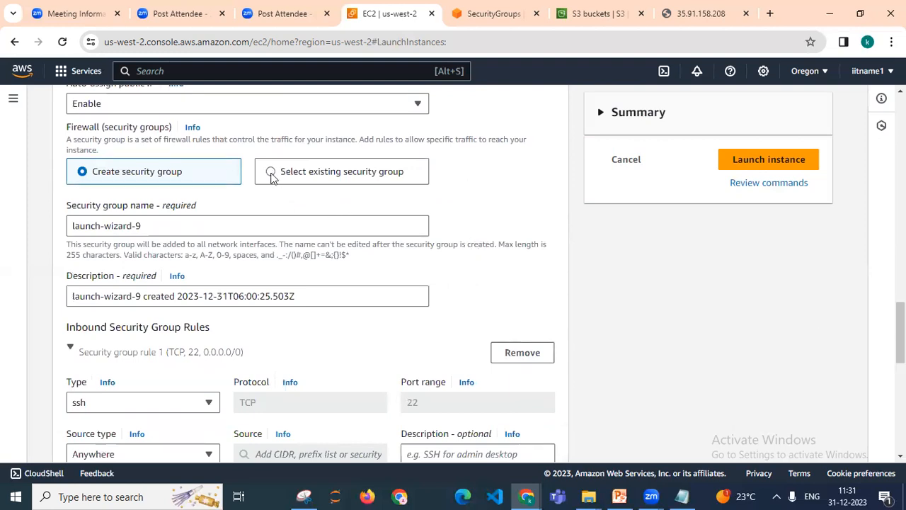
{"action": "left_click", "coordinate": [273, 177]}
{"action": "left_click", "coordinate": [306, 227]}
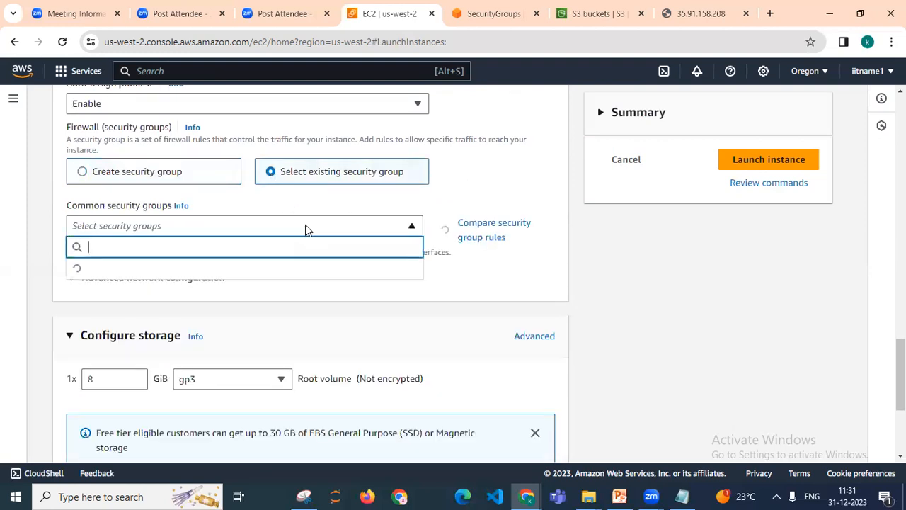
{"action": "left_click", "coordinate": [112, 280]}
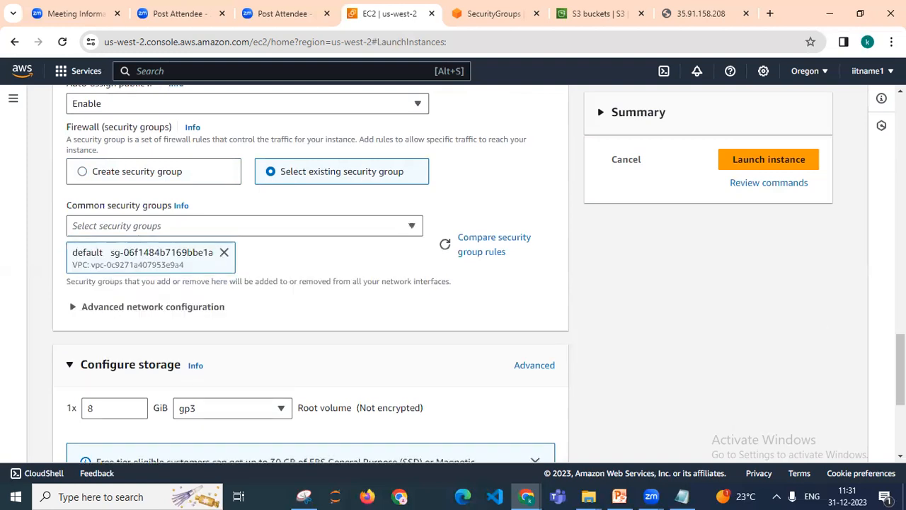
Step: Expand the advanced details of the launch form and go to the empty User data field
{"action": "scroll", "coordinate": [281, 419], "scroll_direction": "down", "scroll_amount": 3}
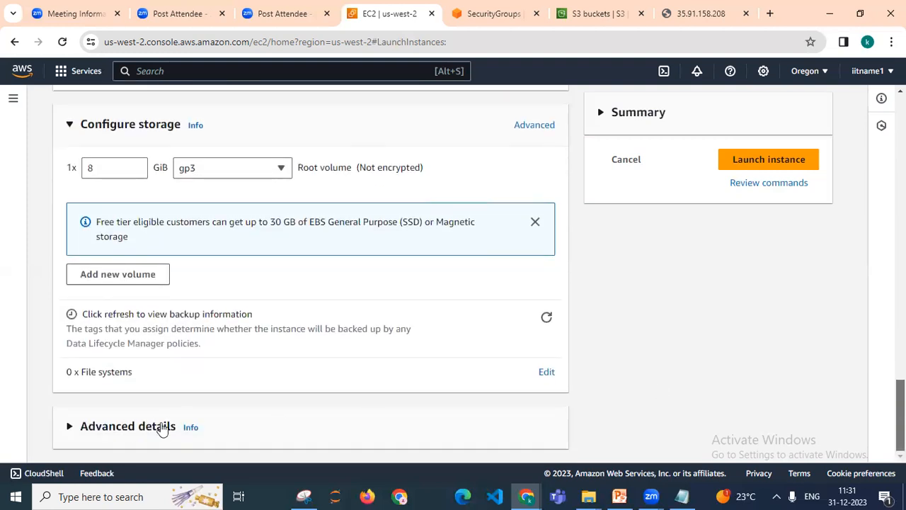
{"action": "left_click", "coordinate": [160, 431]}
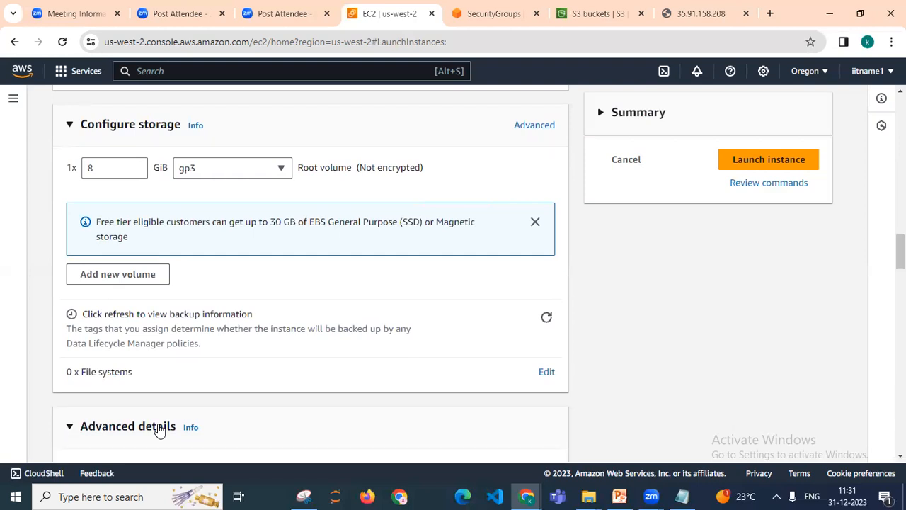
{"action": "scroll", "coordinate": [311, 276], "scroll_direction": "down", "scroll_amount": 20}
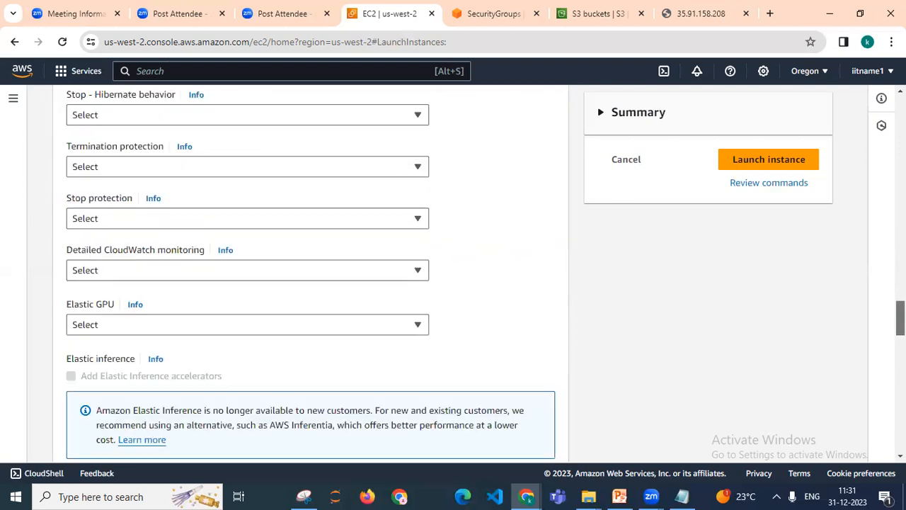
{"action": "scroll", "coordinate": [311, 276], "scroll_direction": "down", "scroll_amount": 3}
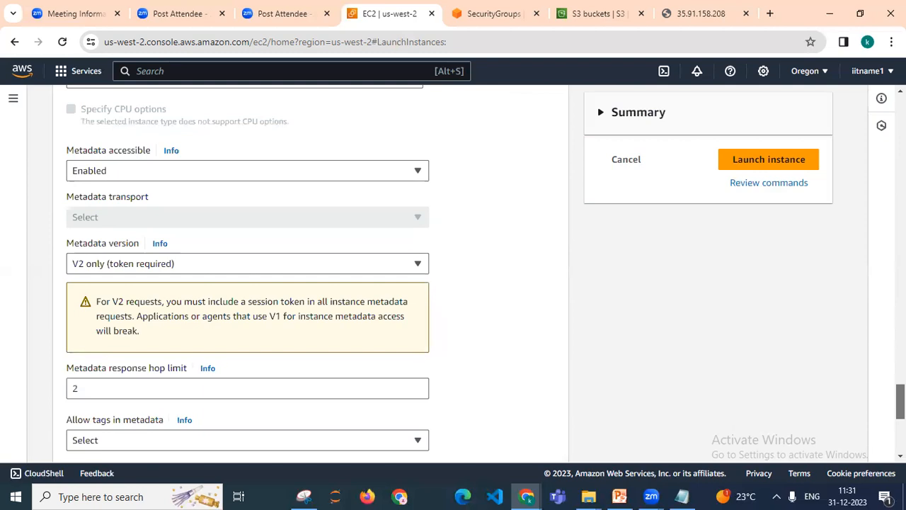
{"action": "scroll", "coordinate": [421, 265], "scroll_direction": "down", "scroll_amount": 5}
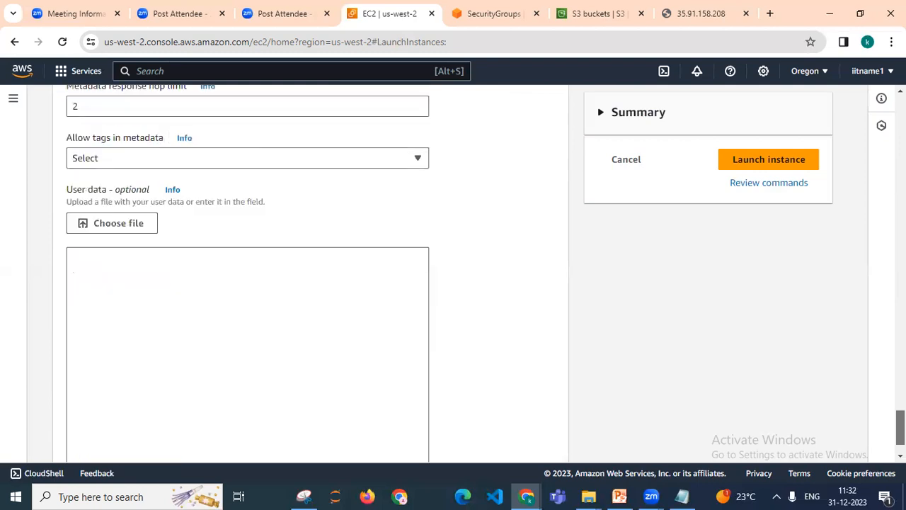
{"action": "left_click", "coordinate": [422, 263]}
Step: Switch to Notepad, copy the bootstrap script from #!/bin/bash through /var/www/html/index.html, and return to the User data field in the launch form
{"action": "left_click", "coordinate": [681, 496]}
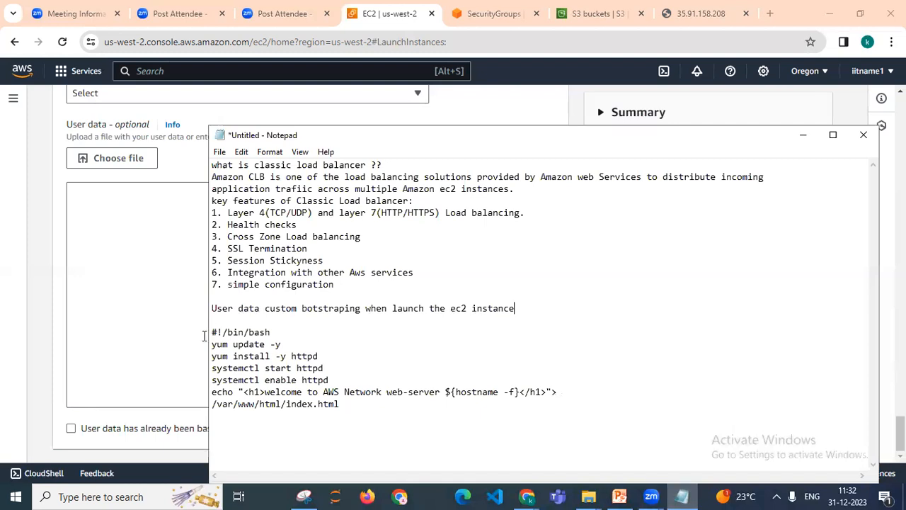
{"action": "key", "text": "shift+Down"}
{"action": "key", "text": "shift+Down"}
{"action": "key", "text": "shift+Down"}
{"action": "key", "text": "shift+Down"}
{"action": "key", "text": "shift+Down"}
{"action": "key", "text": "shift+Down"}
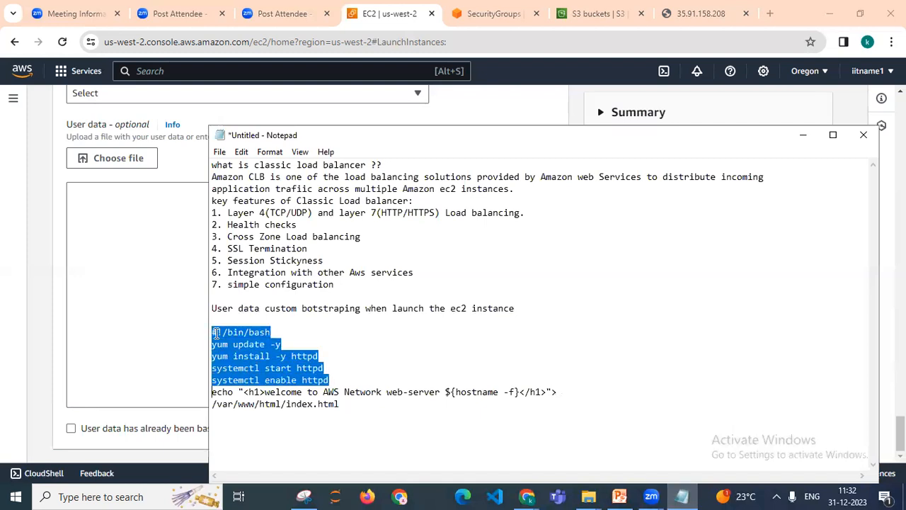
{"action": "key", "text": "shift+Right"}
{"action": "key", "text": "shift+Right"}
{"action": "key", "text": "shift+Right"}
{"action": "key", "text": "shift+Right"}
{"action": "key", "text": "shift+Right"}
{"action": "key", "text": "shift+Right"}
{"action": "key", "text": "shift+Right"}
{"action": "key", "text": "shift+Right"}
{"action": "key", "text": "shift+Right"}
{"action": "key", "text": "shift+Right"}
{"action": "key", "text": "shift+Right"}
{"action": "key", "text": "shift+Right"}
{"action": "key", "text": "shift+Right"}
{"action": "key", "text": "shift+Right"}
{"action": "key", "text": "shift+Right"}
{"action": "key", "text": "shift+Right"}
{"action": "key", "text": "shift+Right"}
{"action": "key", "text": "shift+Right"}
{"action": "key", "text": "shift+Right"}
{"action": "key", "text": "shift+Right"}
{"action": "key", "text": "ctrl+c"}
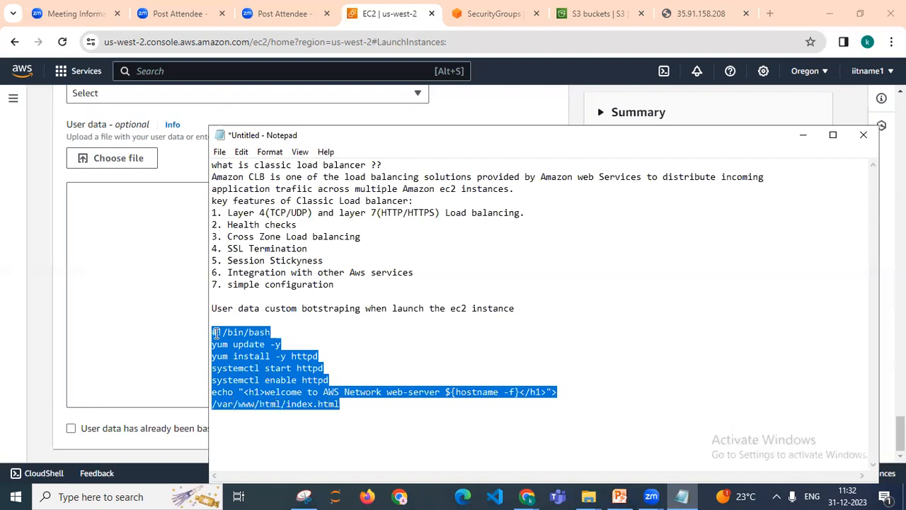
{"action": "left_click", "coordinate": [93, 194]}
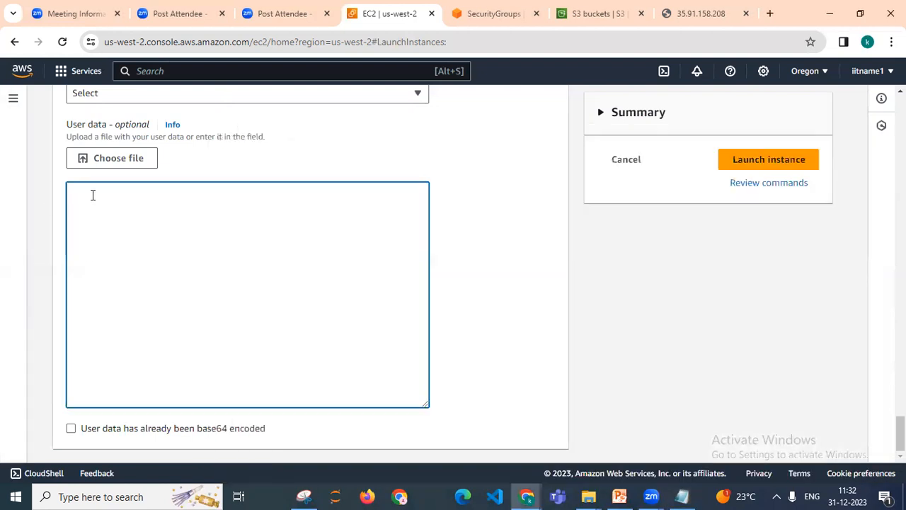
Step: Paste the copied bootstrap script into the User data field, and switch to Notepad to insert blank lines below the feature list
{"action": "key", "text": "ctrl+v"}
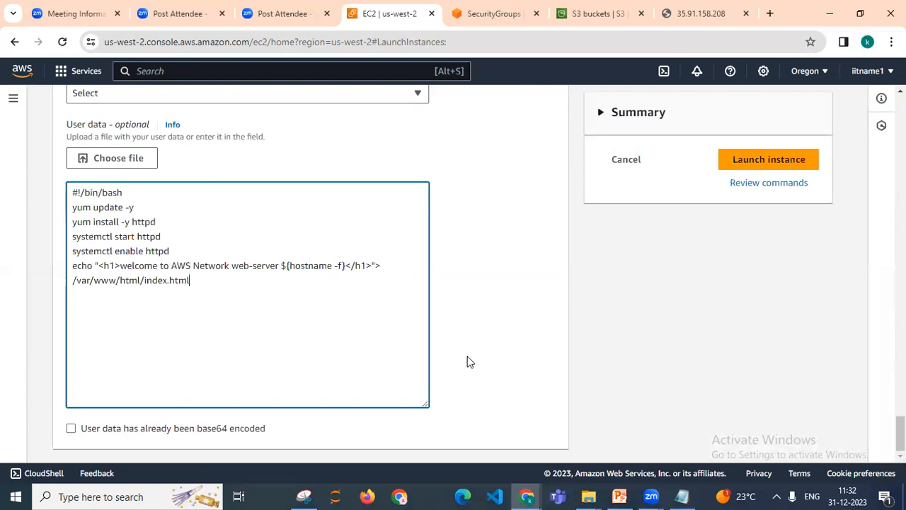
{"action": "left_click", "coordinate": [681, 496]}
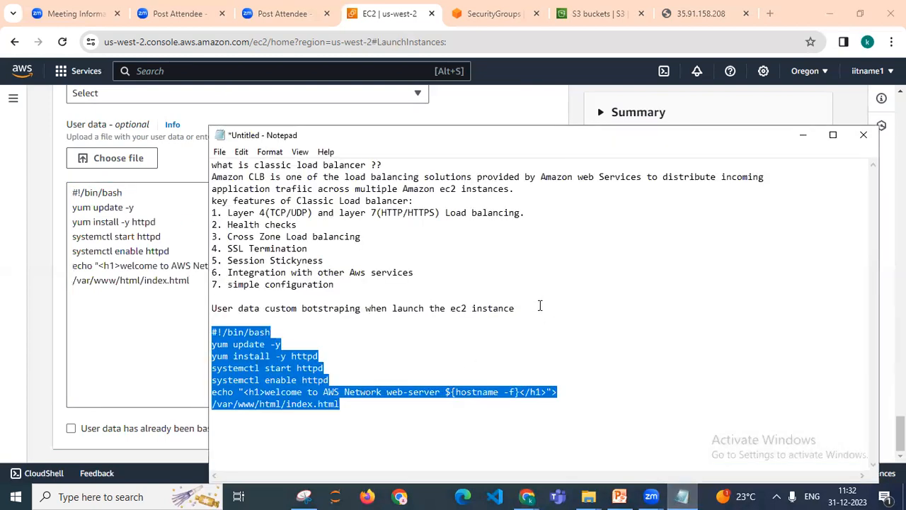
{"action": "left_click", "coordinate": [539, 305]}
{"action": "left_click_drag", "start_coordinate": [506, 132], "coordinate": [519, 77]}
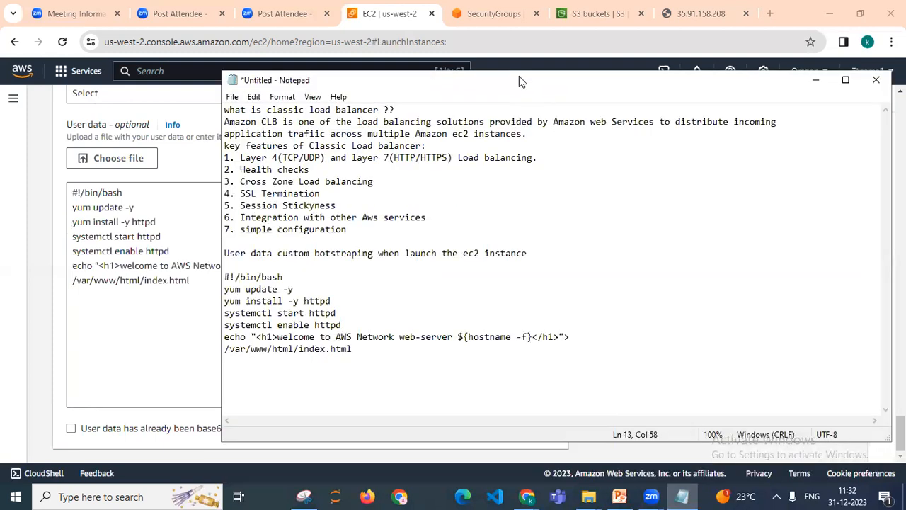
{"action": "key", "text": "Return"}
{"action": "key", "text": "Return"}
{"action": "key", "text": "Return"}
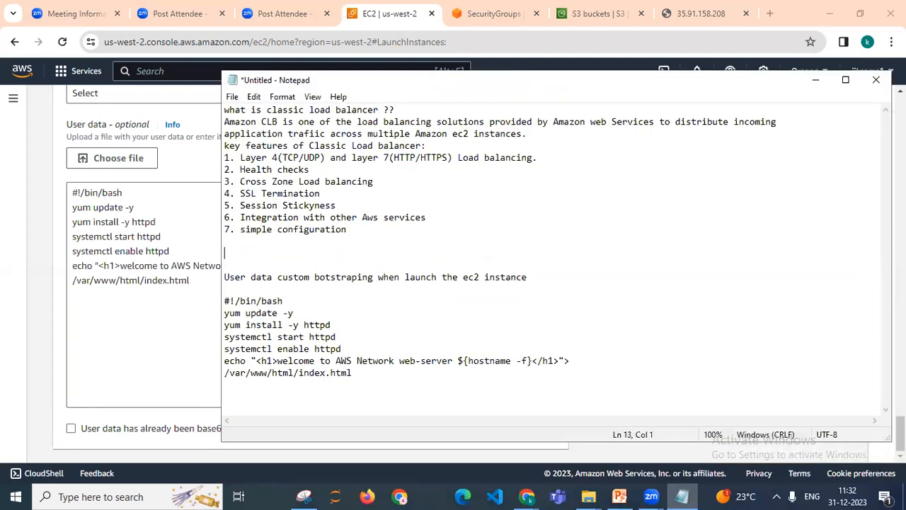
Step: Write the note "we have launched 2 instances into different subnet under custom vpc (web-vpc)" above the user data heading
{"action": "type", "text": "we "}
{"action": "type", "text": "hav"}
{"action": "key", "text": "BackSpace"}
{"action": "type", "text": "ve "}
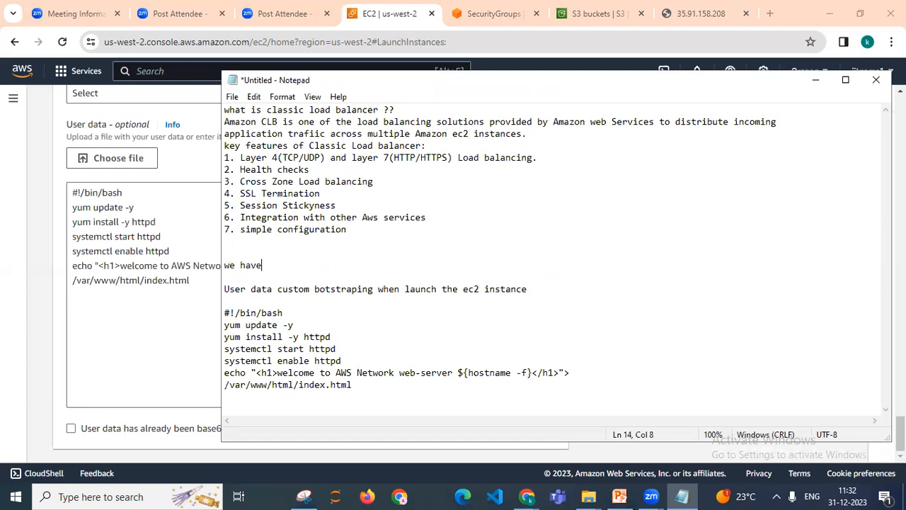
{"action": "type", "text": "launched 2 instances into"}
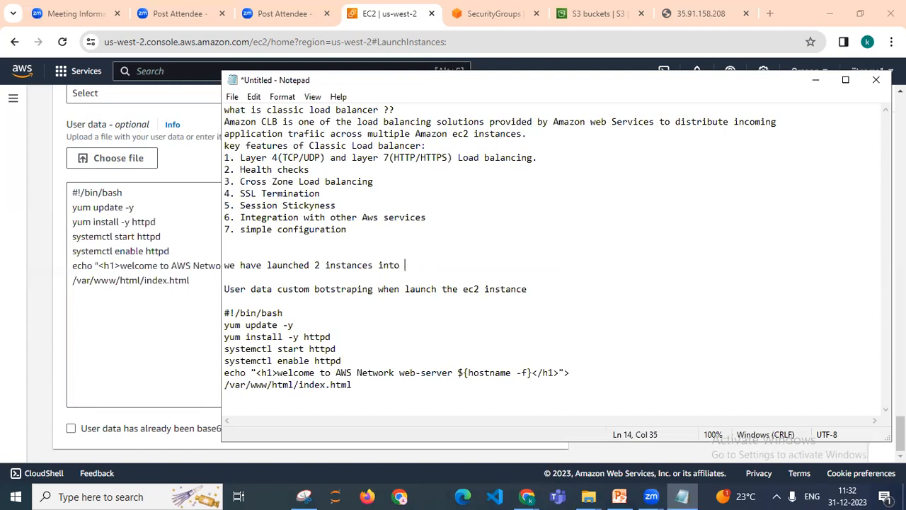
{"action": "type", "text": " different subnet but"}
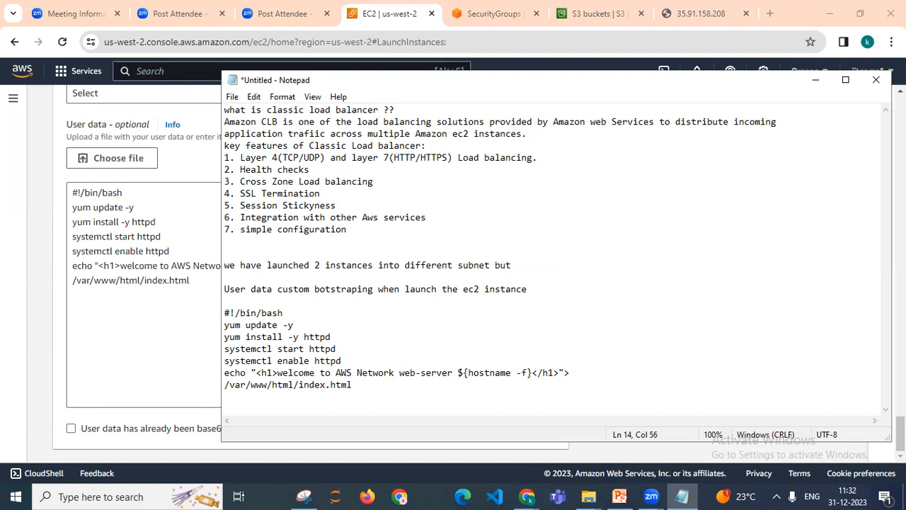
{"action": "key", "text": "BackSpace"}
{"action": "key", "text": "BackSpace"}
{"action": "key", "text": "BackSpace"}
{"action": "type", "text": "nder custom vpc (we"}
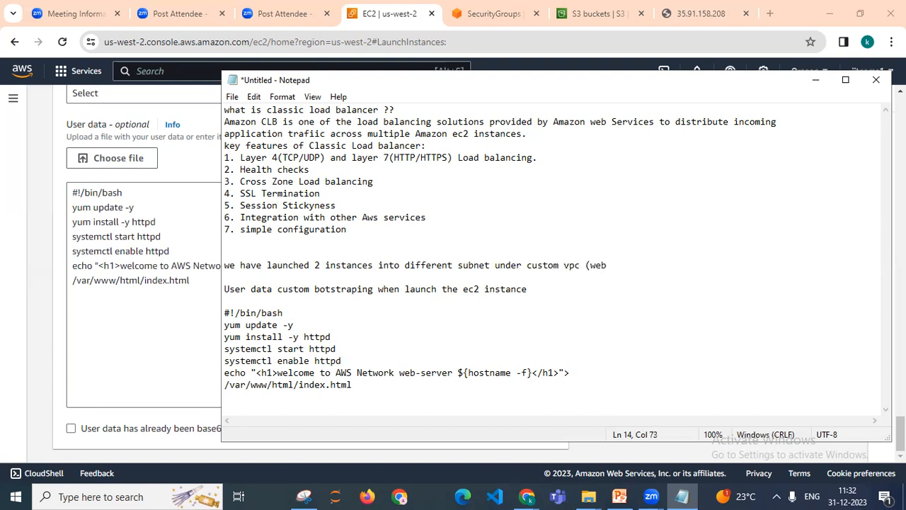
{"action": "type", "text": "b-vpc)"}
{"action": "key", "text": "Return"}
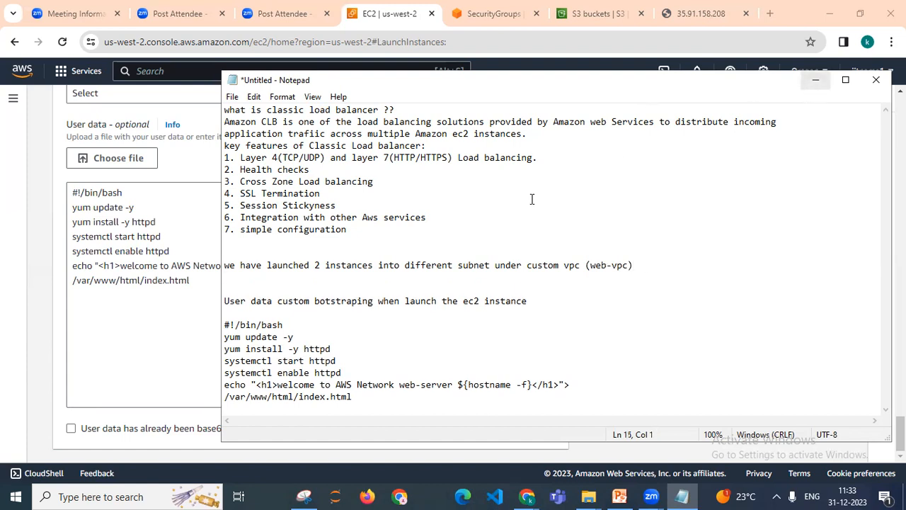
Step: Return to the EC2 launch form and launch the second web instance
{"action": "left_click", "coordinate": [817, 80]}
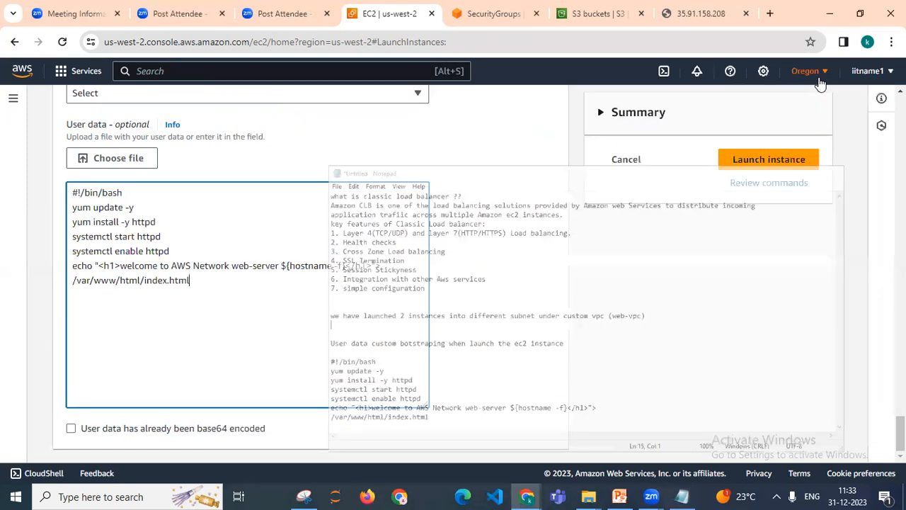
{"action": "scroll", "coordinate": [821, 328], "scroll_direction": "up", "scroll_amount": 2}
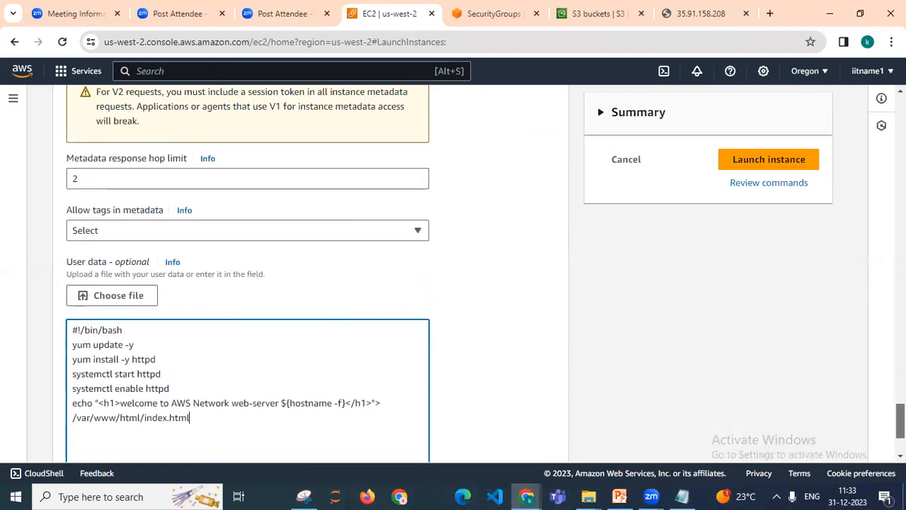
{"action": "left_click", "coordinate": [764, 162]}
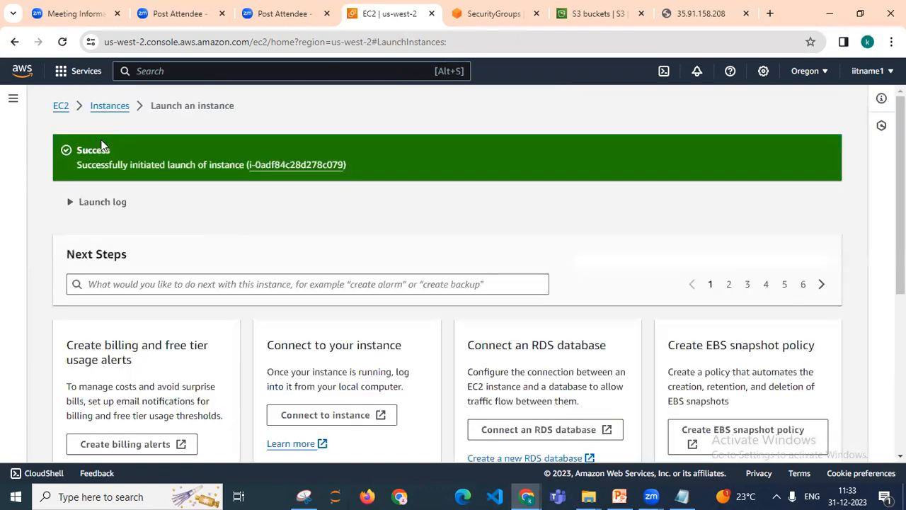
Step: Open the list of running instances from the EC2 dashboard and refresh it until web-instance-1b is listed
{"action": "left_click", "coordinate": [60, 108]}
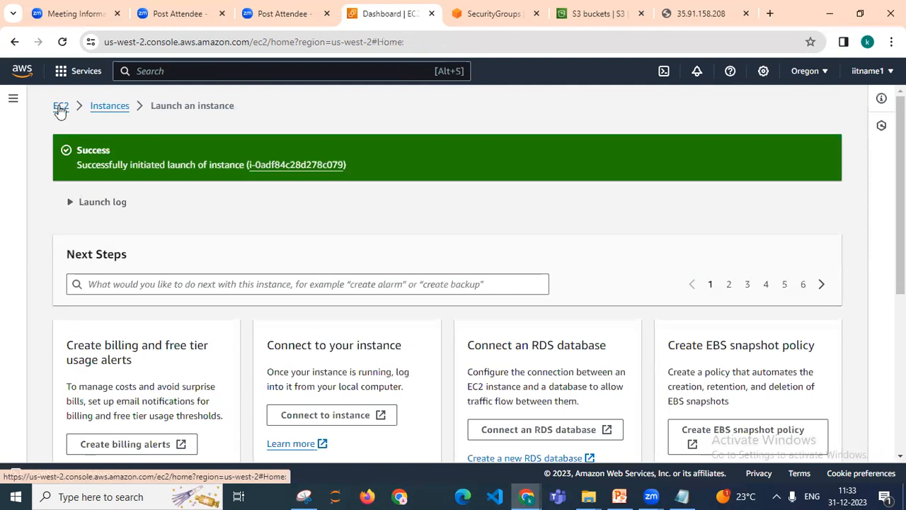
{"action": "left_click", "coordinate": [258, 187]}
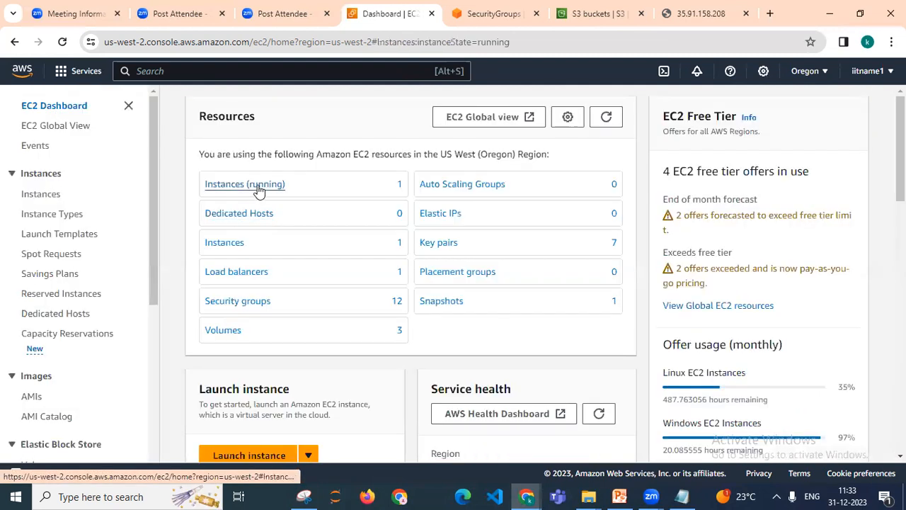
{"action": "left_click", "coordinate": [476, 104]}
{"action": "left_click", "coordinate": [475, 110]}
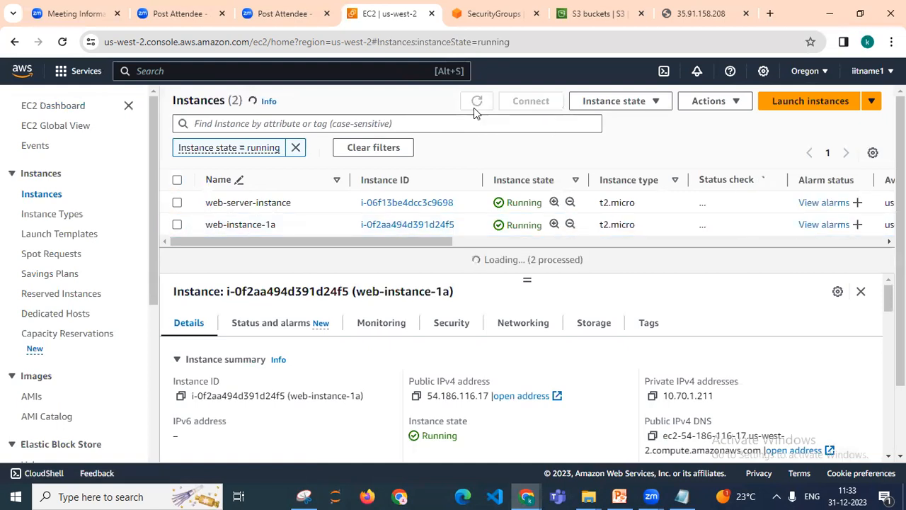
{"action": "left_click", "coordinate": [476, 105]}
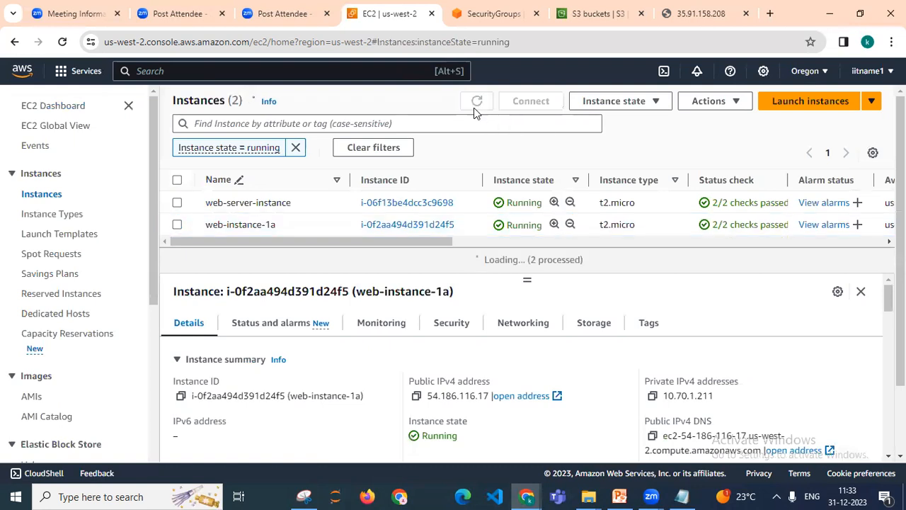
{"action": "left_click", "coordinate": [475, 110]}
{"action": "left_click", "coordinate": [475, 110]}
{"action": "left_click", "coordinate": [475, 110]}
{"action": "left_click", "coordinate": [475, 110]}
{"action": "left_click", "coordinate": [475, 109]}
{"action": "left_click", "coordinate": [475, 110]}
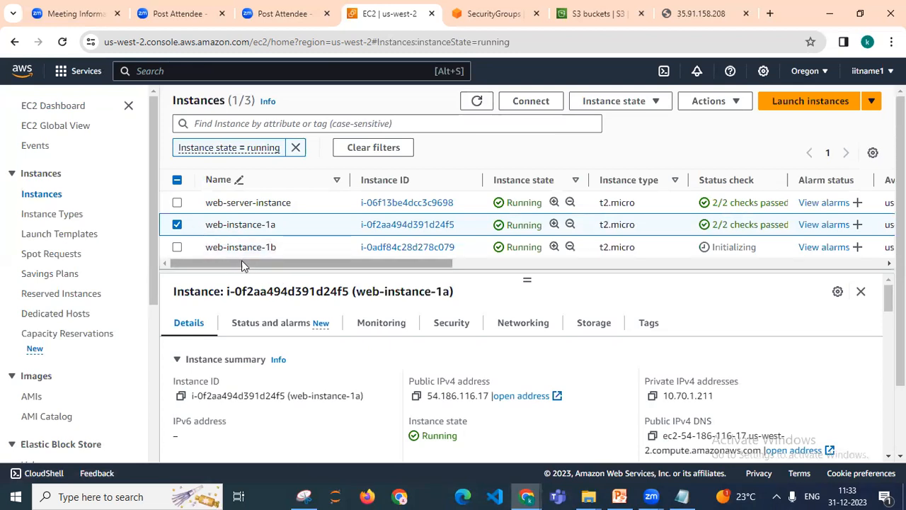
Step: Copy the name web-instance-1a from the instances list and paste it into Notepad below the launch note, followed by "=>"
{"action": "left_click_drag", "start_coordinate": [243, 263], "coordinate": [324, 264]}
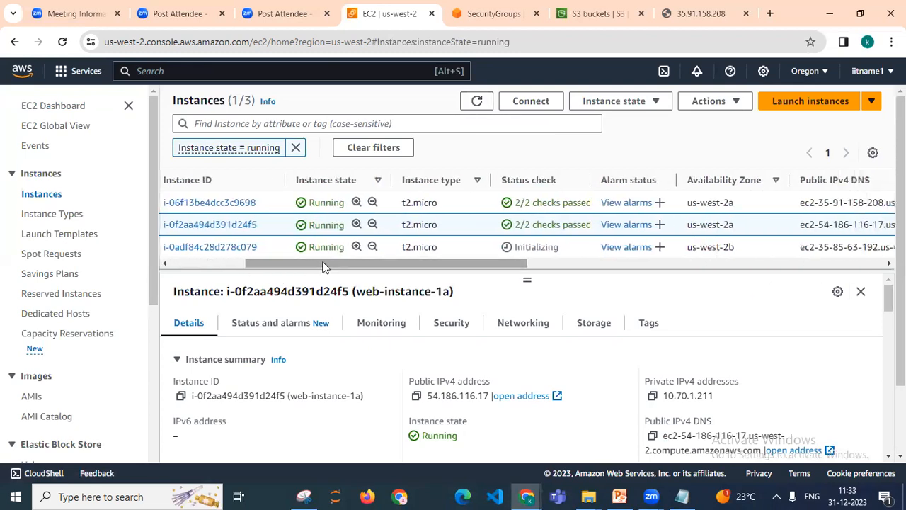
{"action": "left_click_drag", "start_coordinate": [735, 225], "coordinate": [686, 225]}
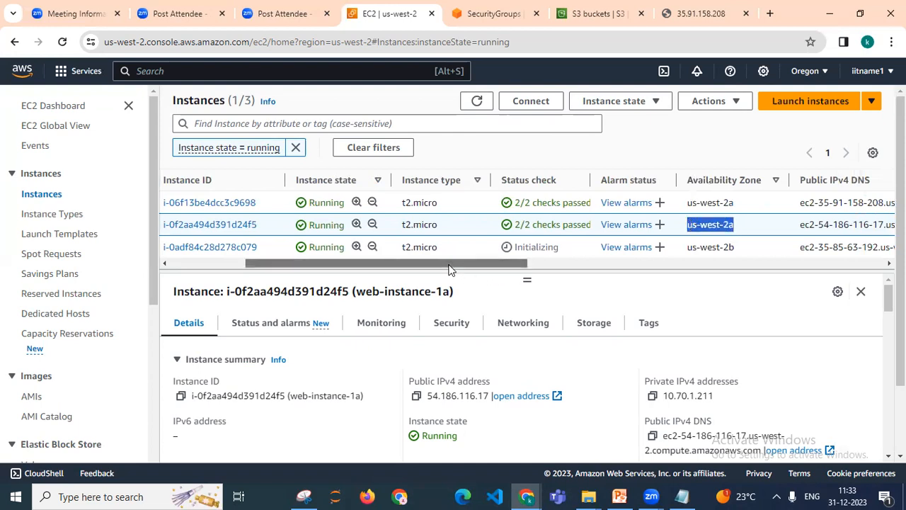
{"action": "left_click_drag", "start_coordinate": [447, 266], "coordinate": [319, 281]}
{"action": "left_click_drag", "start_coordinate": [276, 225], "coordinate": [209, 228]}
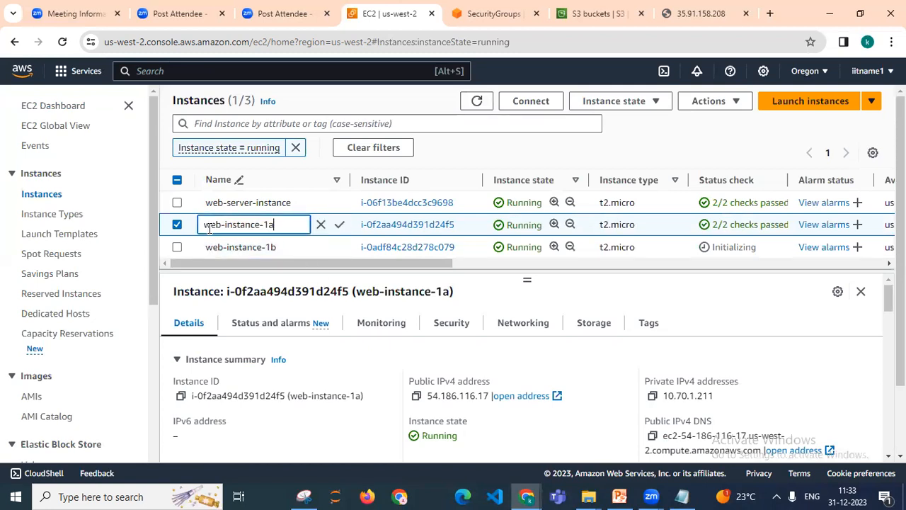
{"action": "key", "text": "shift+Left"}
{"action": "key", "text": "shift+Left"}
{"action": "key", "text": "shift+Left"}
{"action": "key", "text": "shift+Left"}
{"action": "key", "text": "shift+Left"}
{"action": "key", "text": "shift+Left"}
{"action": "key", "text": "shift+Left"}
{"action": "key", "text": "shift+Left"}
{"action": "key", "text": "shift+Left"}
{"action": "key", "text": "shift+Left"}
{"action": "key", "text": "shift+Left"}
{"action": "key", "text": "shift+Left"}
{"action": "key", "text": "shift+Left"}
{"action": "key", "text": "shift+Left"}
{"action": "key", "text": "ctrl+c"}
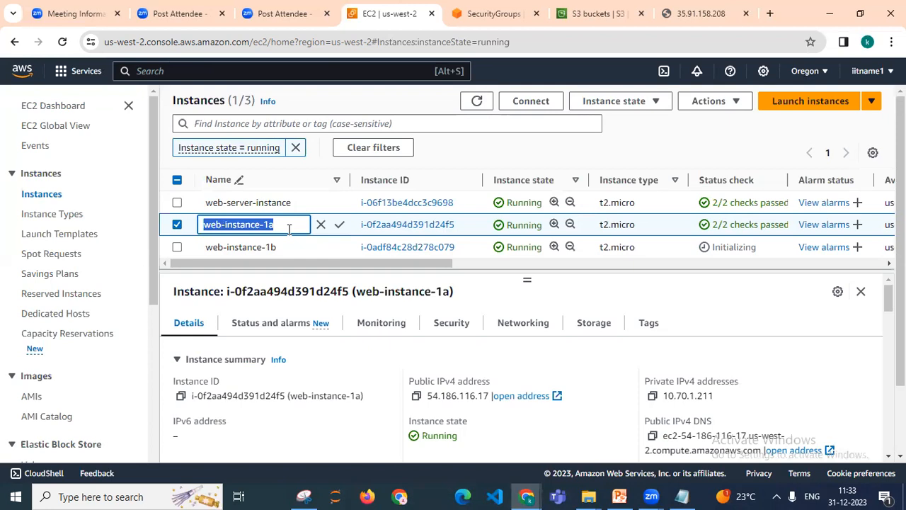
{"action": "left_click", "coordinate": [684, 495]}
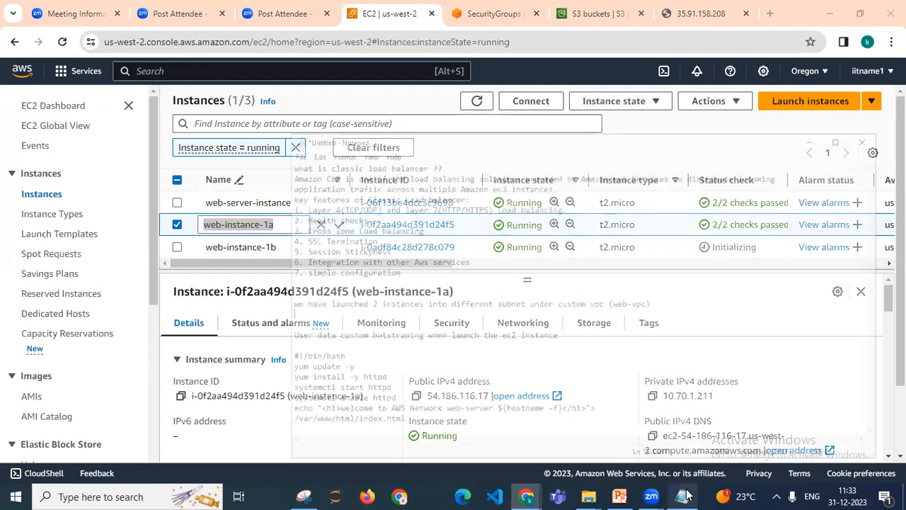
{"action": "key", "text": "ctrl+v"}
{"action": "type", "text": "=>"}
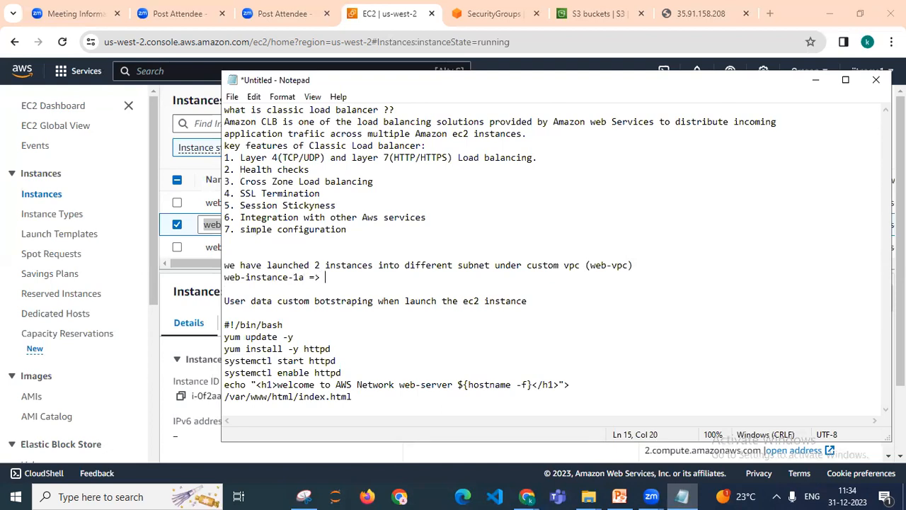
Step: Look up the availability zone of web-instance-1a in the EC2 list and enter us-west-2a after its arrow in Notepad
{"action": "left_click", "coordinate": [816, 80]}
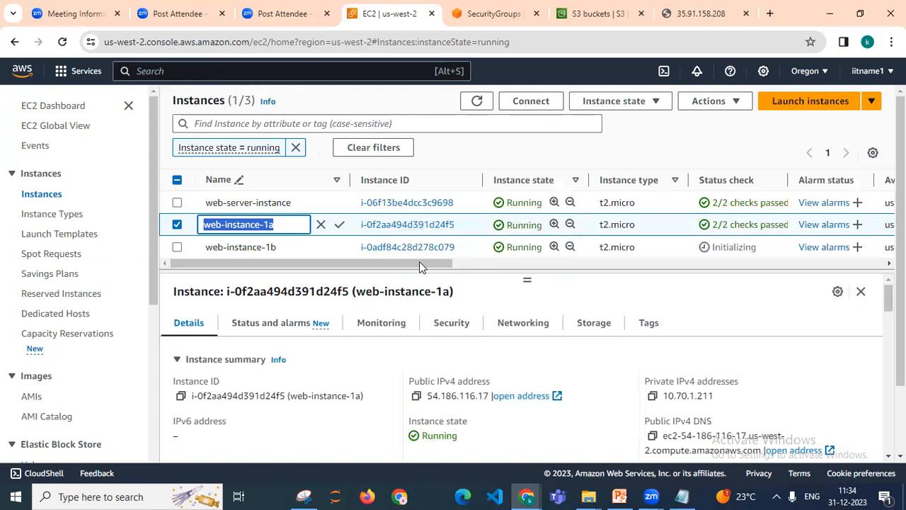
{"action": "left_click_drag", "start_coordinate": [456, 264], "coordinate": [528, 264]}
{"action": "left_click_drag", "start_coordinate": [697, 224], "coordinate": [732, 225]}
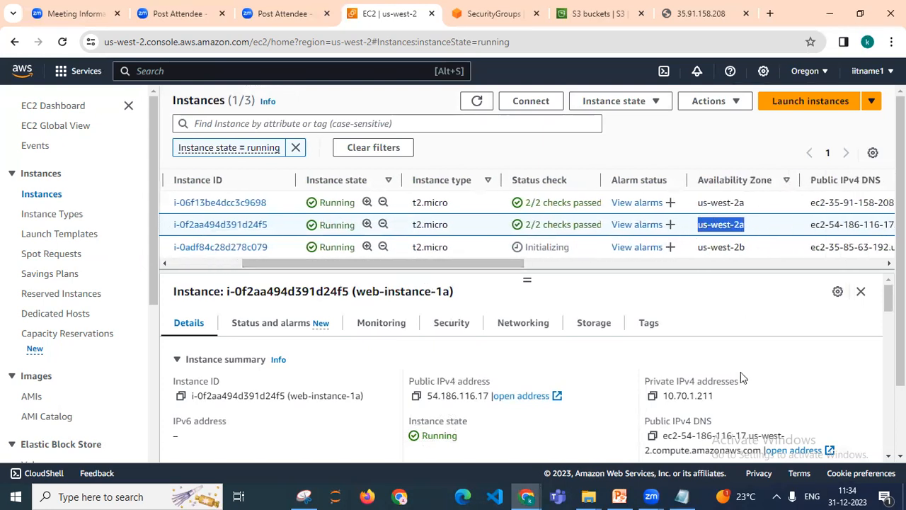
{"action": "left_click", "coordinate": [682, 496]}
{"action": "type", "text": "us-west-2a"}
{"action": "key", "text": "Return"}
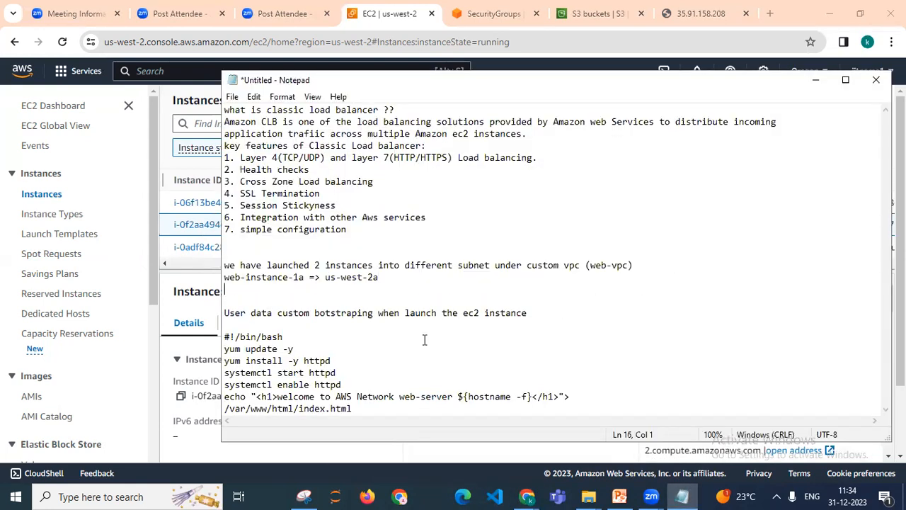
Step: Copy the name web-instance-1b from the EC2 instances list and paste it on the next Notepad line, followed by "=>"
{"action": "left_click", "coordinate": [814, 80]}
{"action": "left_click_drag", "start_coordinate": [360, 266], "coordinate": [234, 271]}
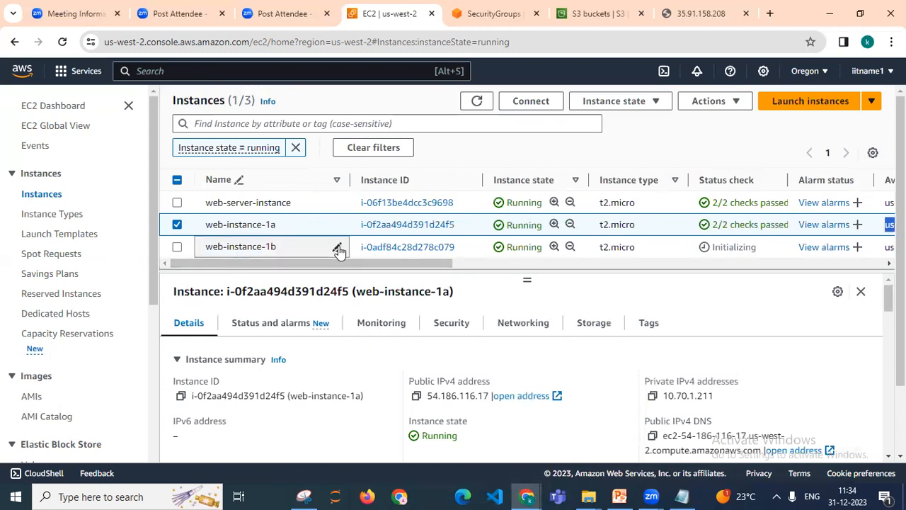
{"action": "left_click", "coordinate": [338, 248]}
{"action": "key", "text": "shift+Left"}
{"action": "key", "text": "shift+Left"}
{"action": "key", "text": "shift+Left"}
{"action": "key", "text": "shift+Left"}
{"action": "key", "text": "shift+Left"}
{"action": "key", "text": "shift+Left"}
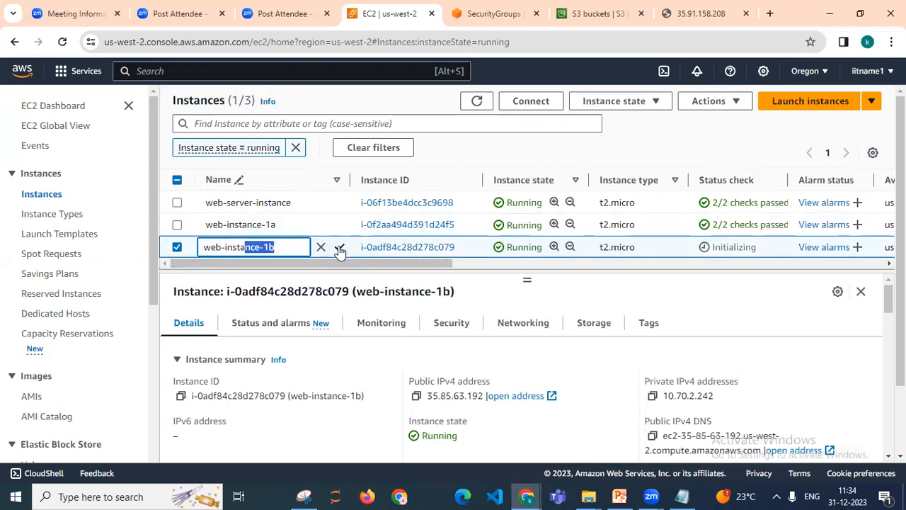
{"action": "key", "text": "shift+Left"}
{"action": "key", "text": "shift+Left"}
{"action": "key", "text": "shift+Left"}
{"action": "key", "text": "shift+Left"}
{"action": "key", "text": "shift+Left"}
{"action": "key", "text": "shift+Left"}
{"action": "key", "text": "shift+Left"}
{"action": "key", "text": "shift+Left"}
{"action": "key", "text": "shift+Left"}
{"action": "key", "text": "ctrl+c"}
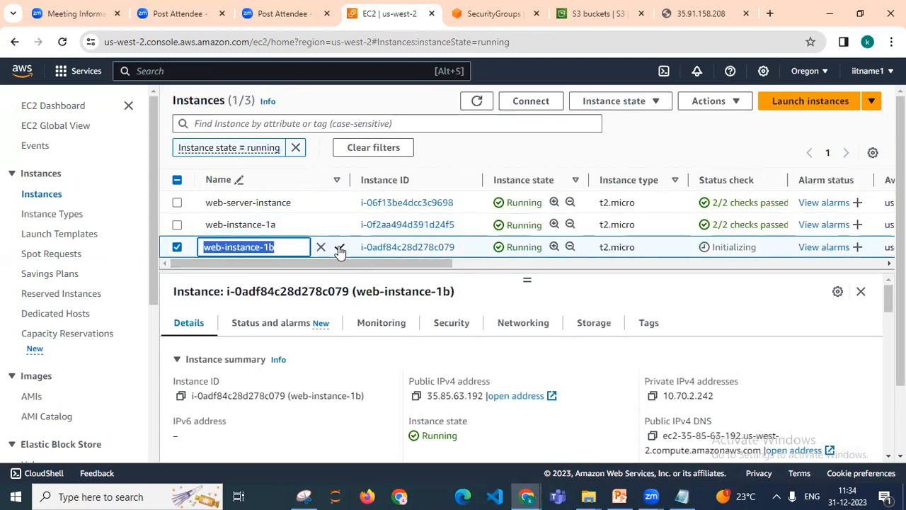
{"action": "left_click", "coordinate": [682, 496]}
{"action": "key", "text": "ctrl+v"}
{"action": "type", "text": "=>"}
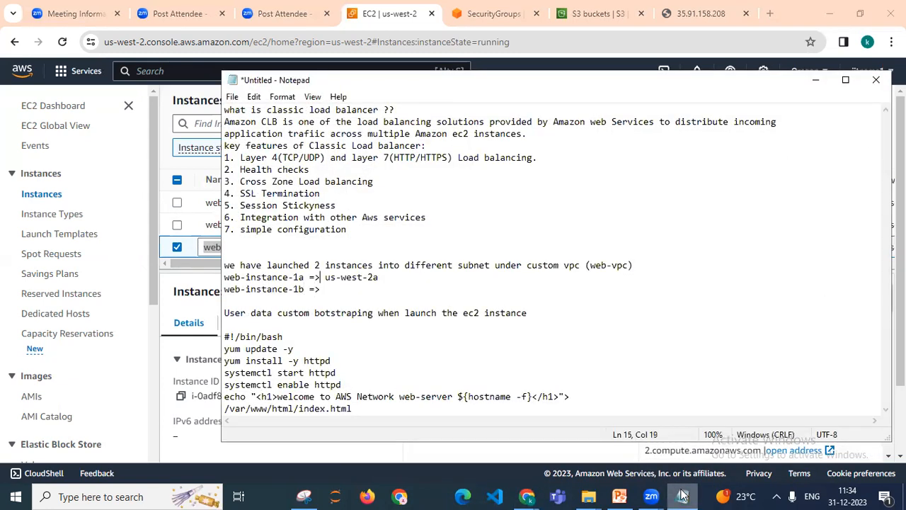
{"action": "key", "text": "Right"}
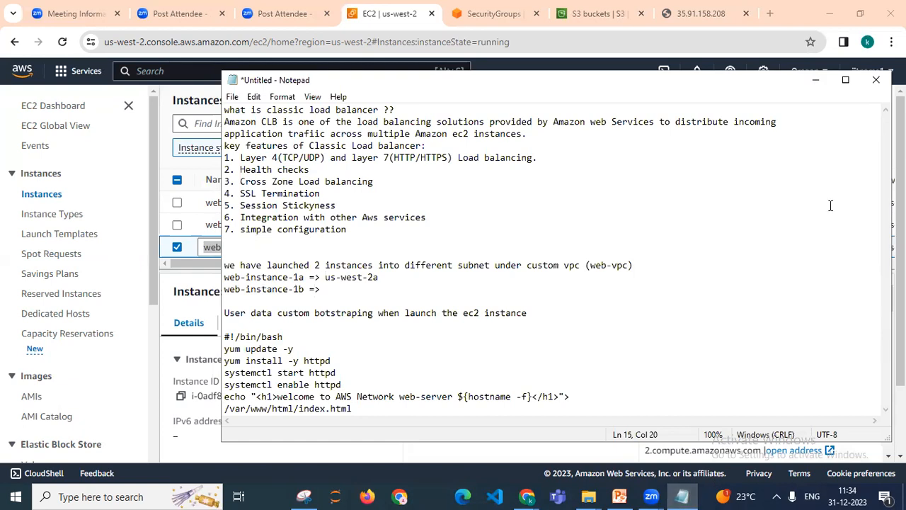
Step: Copy the availability zone us-west-2b of web-instance-1b, paste it after its arrow in Notepad, and return to the EC2 instances list
{"action": "left_click", "coordinate": [816, 83]}
{"action": "left_click_drag", "start_coordinate": [469, 262], "coordinate": [597, 282]}
{"action": "left_click_drag", "start_coordinate": [537, 253], "coordinate": [487, 251]}
{"action": "key", "text": "ctrl+c"}
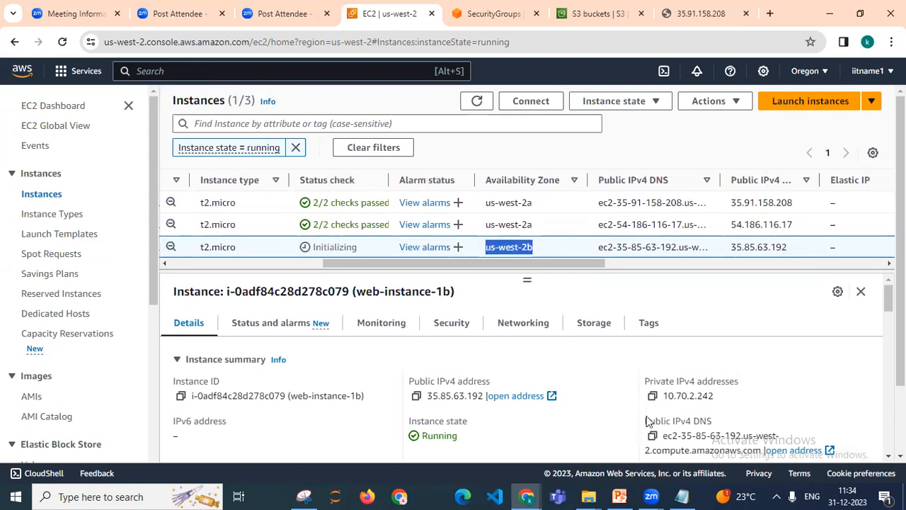
{"action": "left_click", "coordinate": [682, 497]}
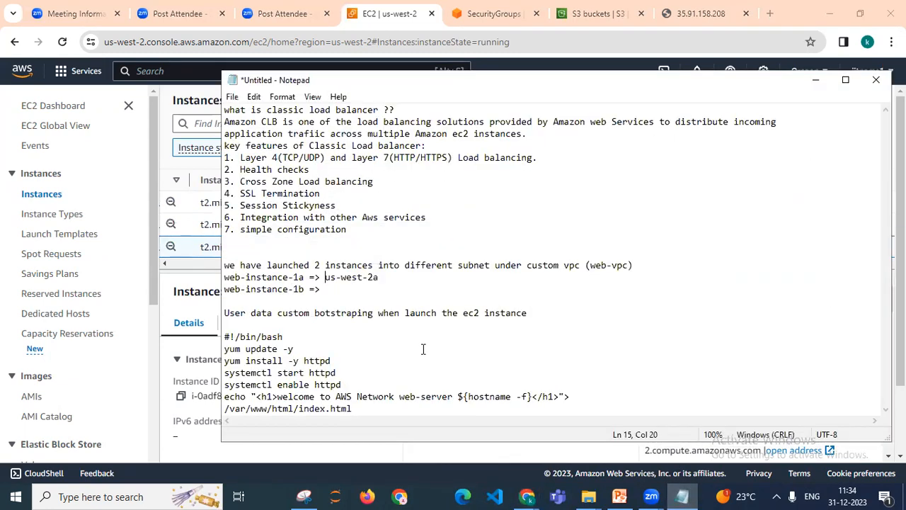
{"action": "key", "text": "Down"}
{"action": "key", "text": "ctrl+v"}
{"action": "left_click", "coordinate": [817, 81]}
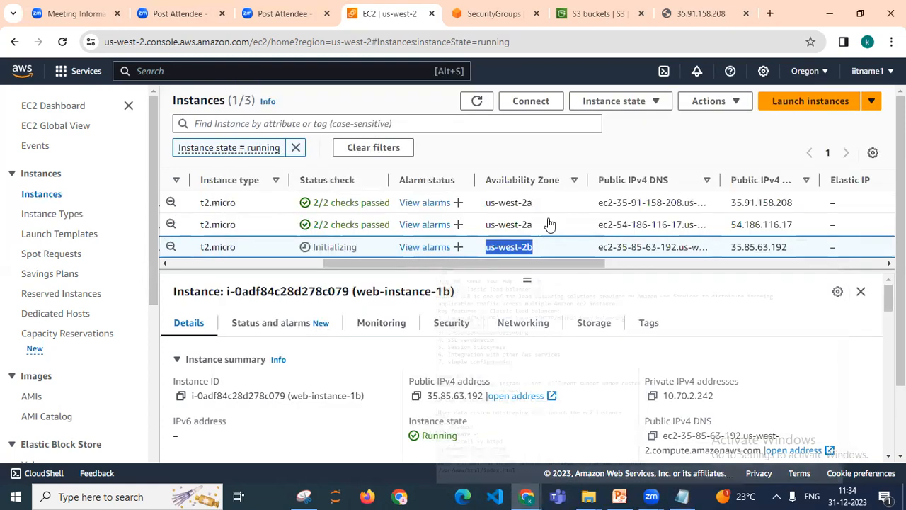
{"action": "left_click_drag", "start_coordinate": [418, 264], "coordinate": [228, 278]}
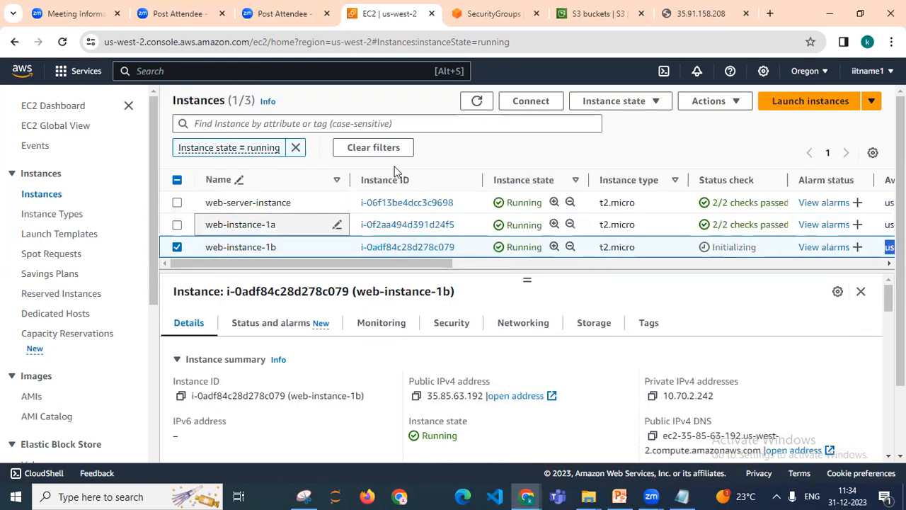
Step: Refresh the EC2 instances list repeatedly to check the status check of web-instance-1b
{"action": "left_click", "coordinate": [484, 105]}
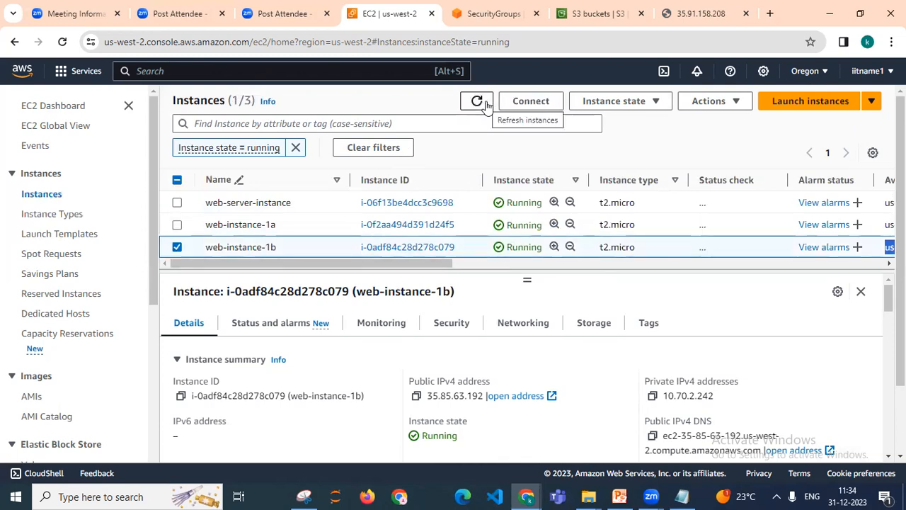
{"action": "left_click", "coordinate": [486, 104]}
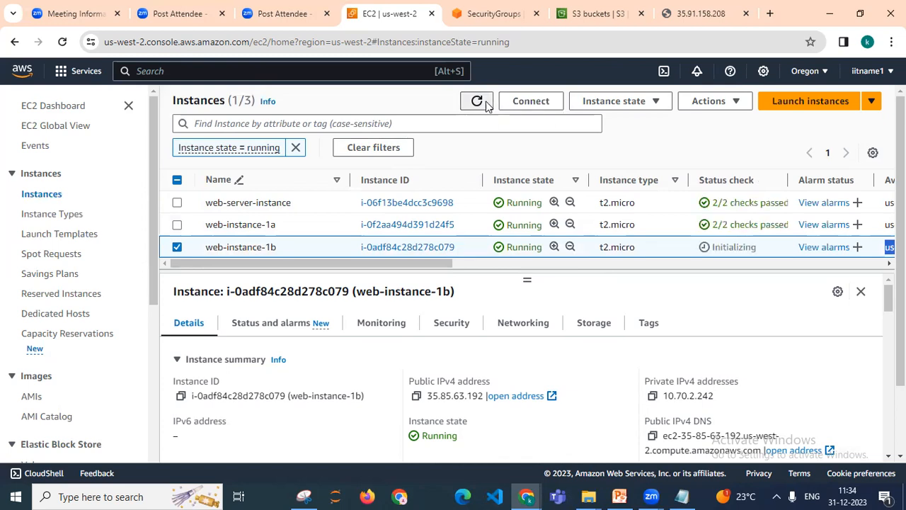
{"action": "left_click", "coordinate": [485, 105]}
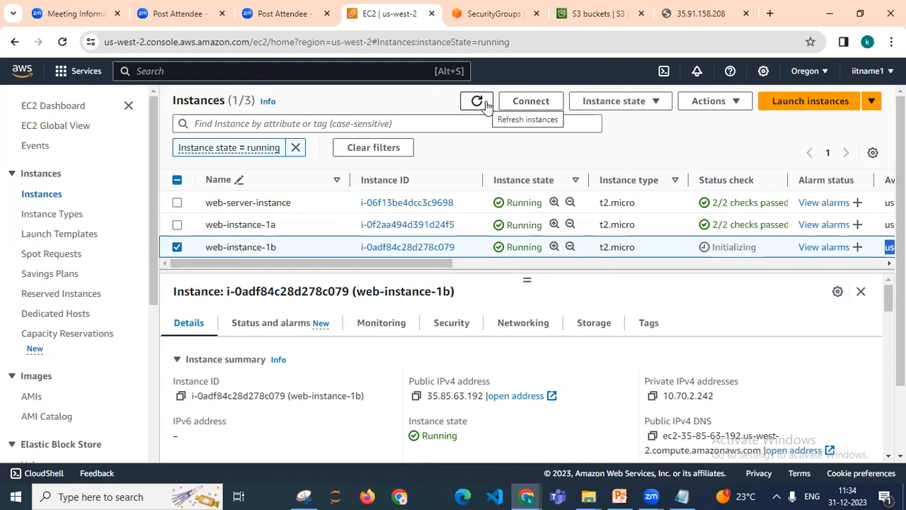
{"action": "left_click", "coordinate": [486, 105]}
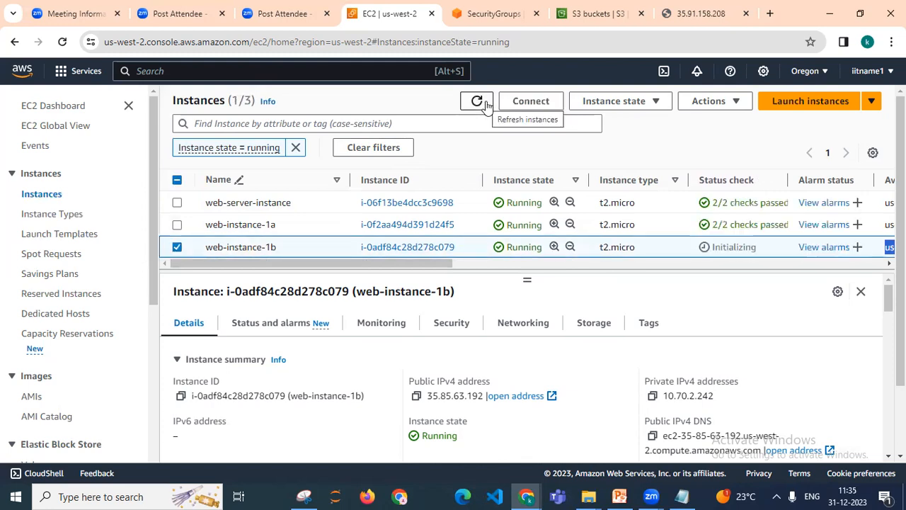
{"action": "left_click", "coordinate": [479, 107]}
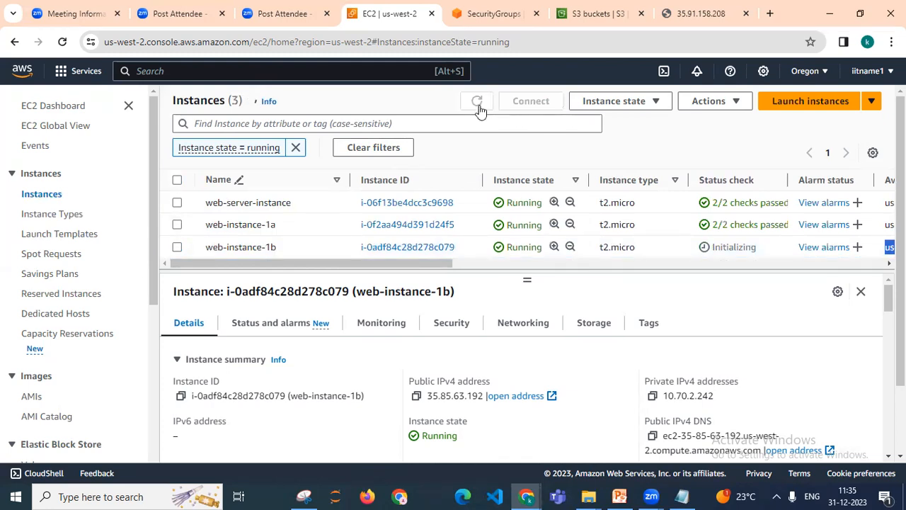
{"action": "left_click", "coordinate": [478, 104]}
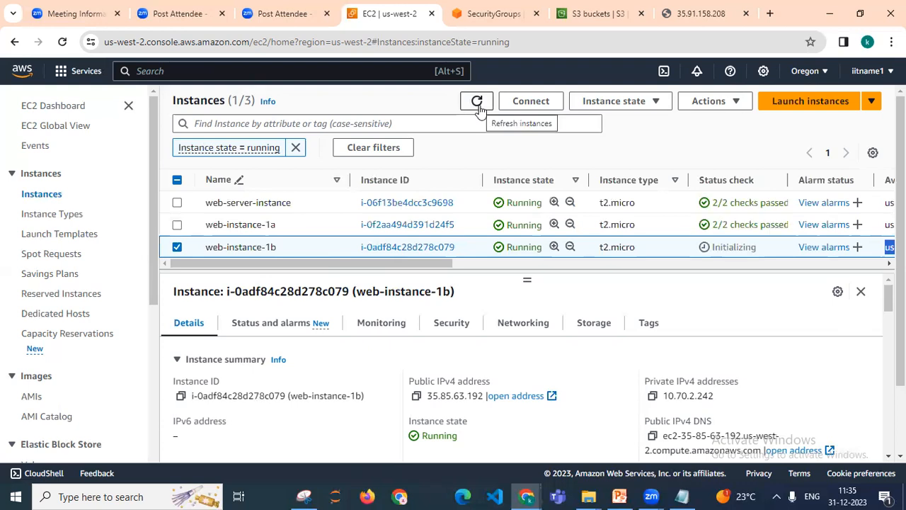
{"action": "left_click", "coordinate": [479, 105]}
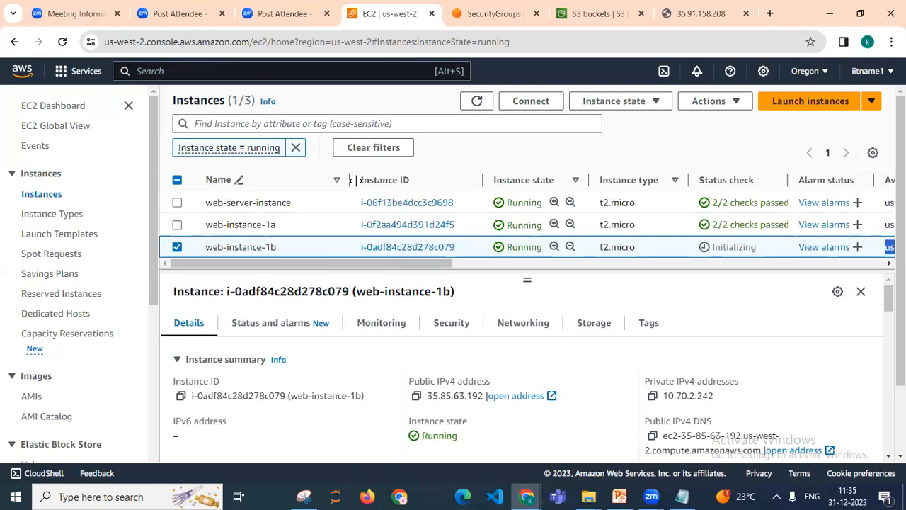
Step: Copy the public IPv4 address 54.186.116.17 of web-instance-1a and paste it on a new line below its entry in Notepad
{"action": "left_click", "coordinate": [177, 247]}
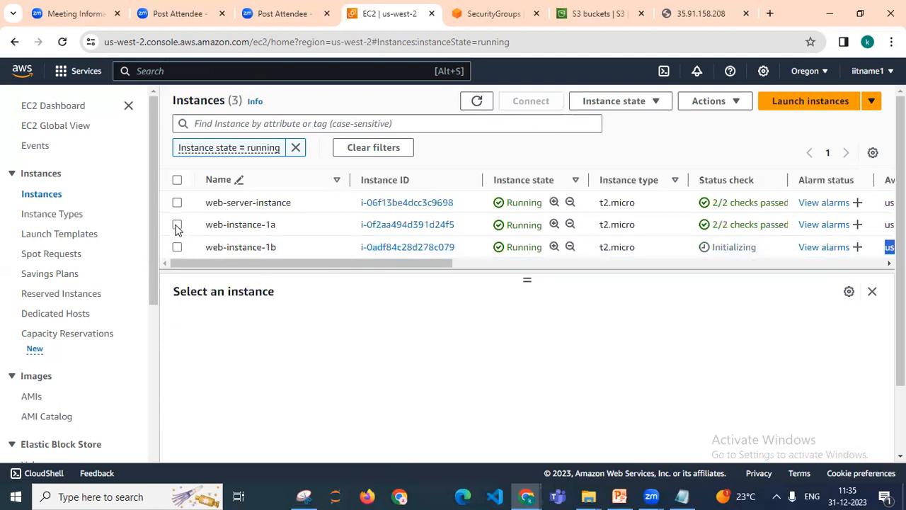
{"action": "left_click", "coordinate": [177, 225]}
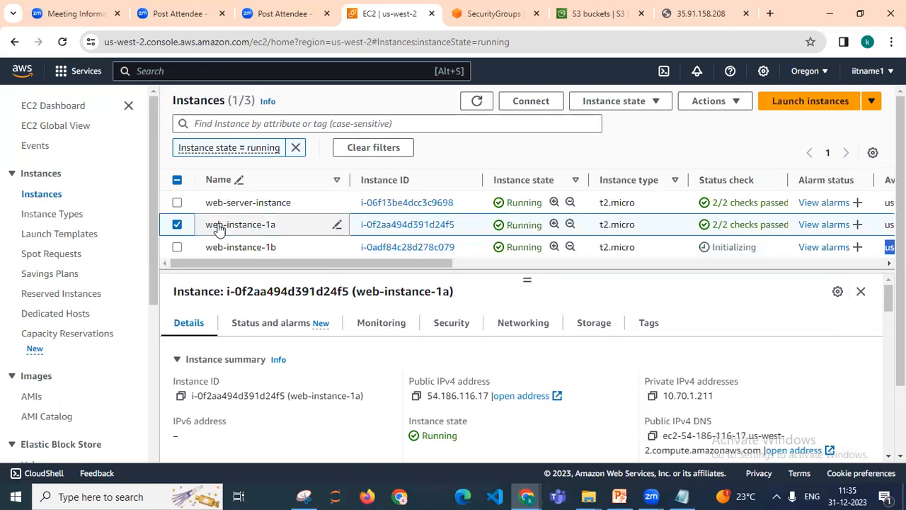
{"action": "left_click", "coordinate": [416, 396]}
{"action": "key", "text": "alt+Tab"}
{"action": "left_click", "coordinate": [401, 277]}
{"action": "key", "text": "Return"}
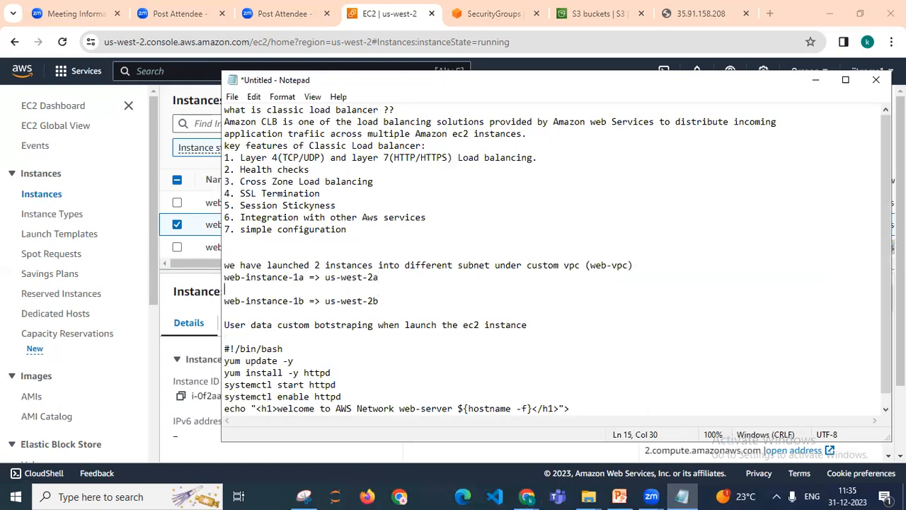
{"action": "key", "text": "ctrl+v"}
Step: Add a line below the web-instance-1b entry in Notepad and paste that instance's public IPv4 address 35.85.63.192 from EC2 there
{"action": "left_click", "coordinate": [389, 303]}
{"action": "key", "text": "Return"}
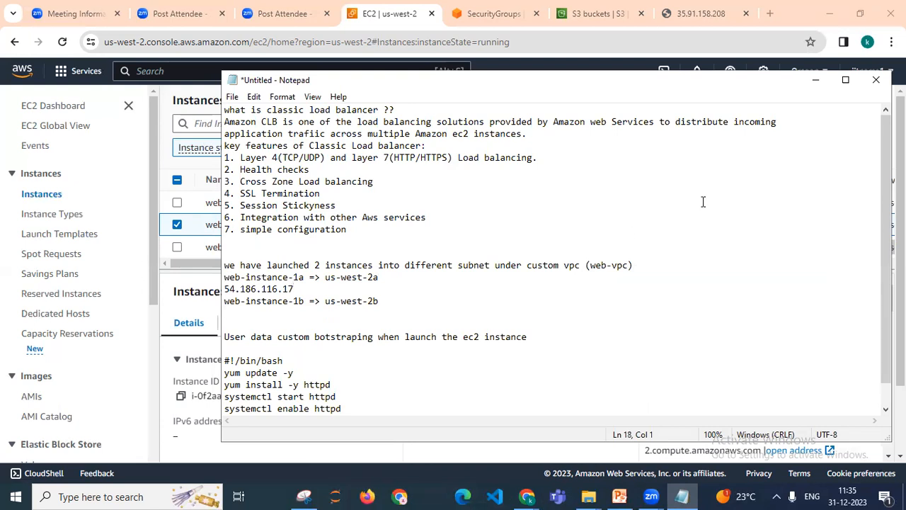
{"action": "left_click", "coordinate": [814, 80]}
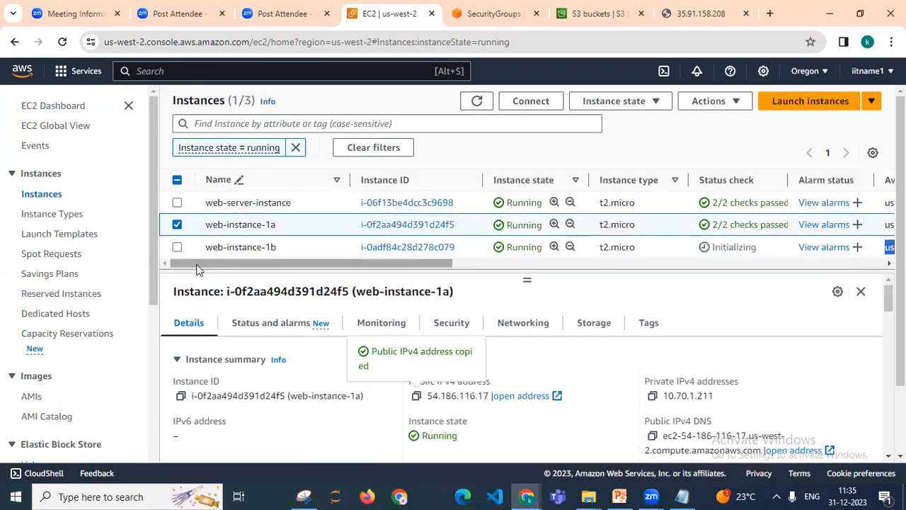
{"action": "left_click", "coordinate": [178, 225]}
{"action": "left_click", "coordinate": [177, 247]}
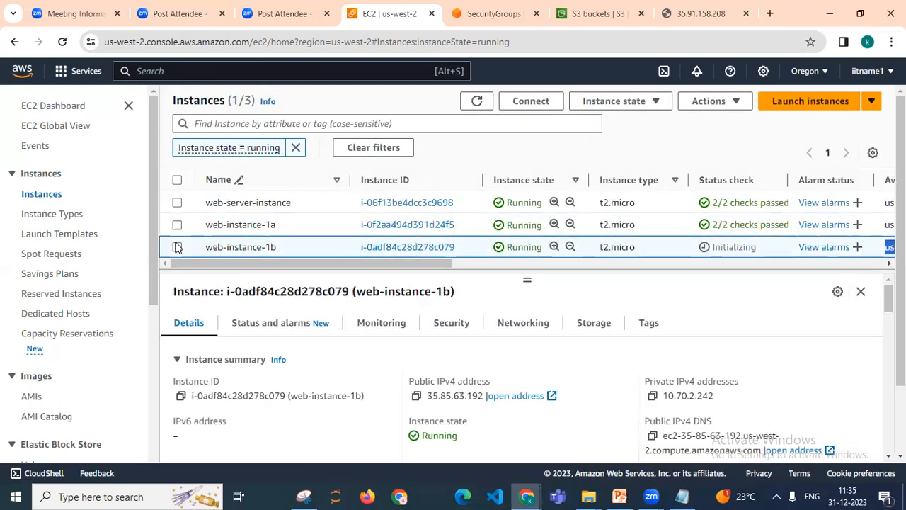
{"action": "left_click", "coordinate": [417, 397]}
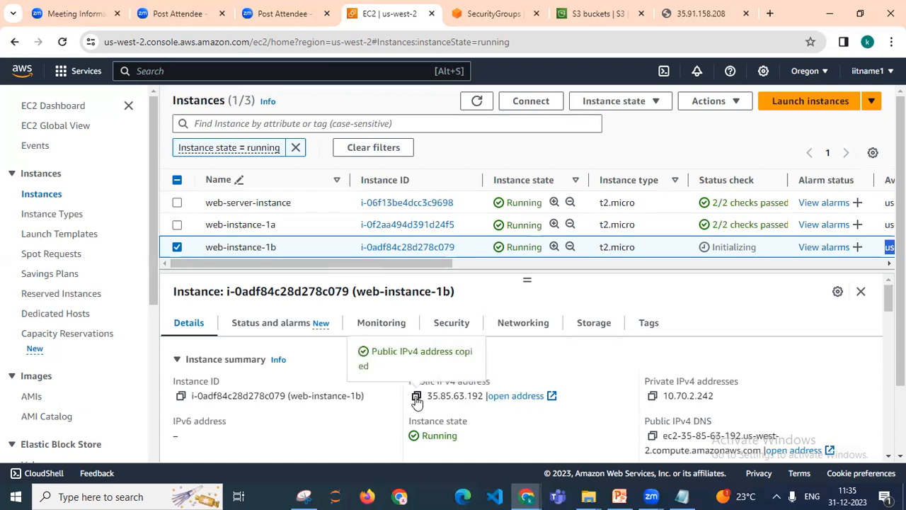
{"action": "left_click", "coordinate": [681, 497]}
{"action": "key", "text": "ctrl+v"}
Step: Copy 54.186.116.17 from the Notepad notes and open that address in a new browser tab to test web-instance-1a
{"action": "key", "text": "Up"}
{"action": "key", "text": "Up"}
{"action": "key", "text": "End"}
{"action": "key", "text": "shift+Left"}
{"action": "key", "text": "shift+Left"}
{"action": "key", "text": "shift+Left"}
{"action": "key", "text": "shift+Left"}
{"action": "key", "text": "shift+Left"}
{"action": "key", "text": "shift+Left"}
{"action": "key", "text": "shift+Left"}
{"action": "key", "text": "shift+Left"}
{"action": "key", "text": "shift+Left"}
{"action": "key", "text": "shift+Left"}
{"action": "key", "text": "shift+Left"}
{"action": "key", "text": "shift+Left"}
{"action": "key", "text": "shift+Left"}
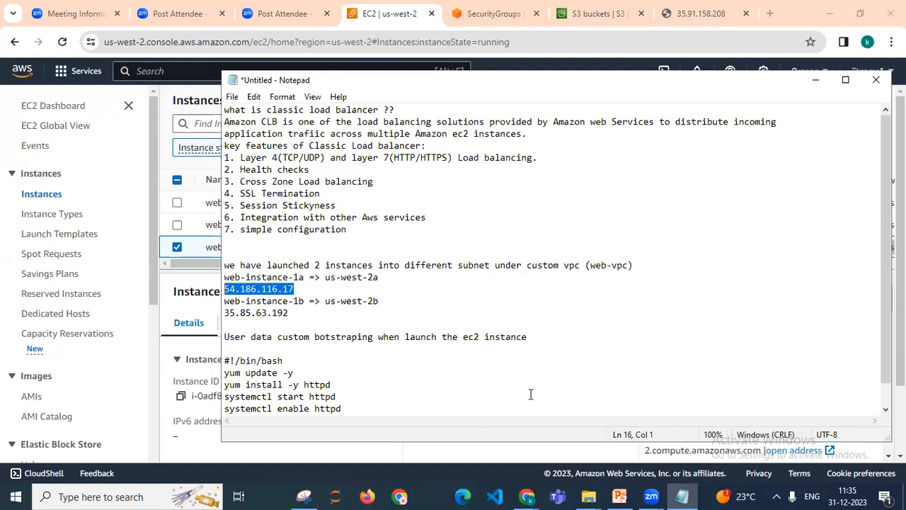
{"action": "left_click", "coordinate": [816, 80]}
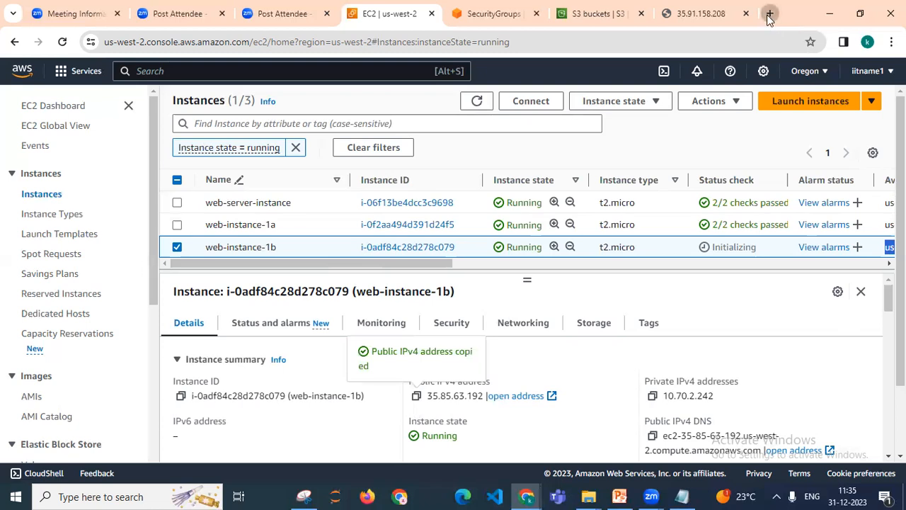
{"action": "left_click", "coordinate": [768, 15]}
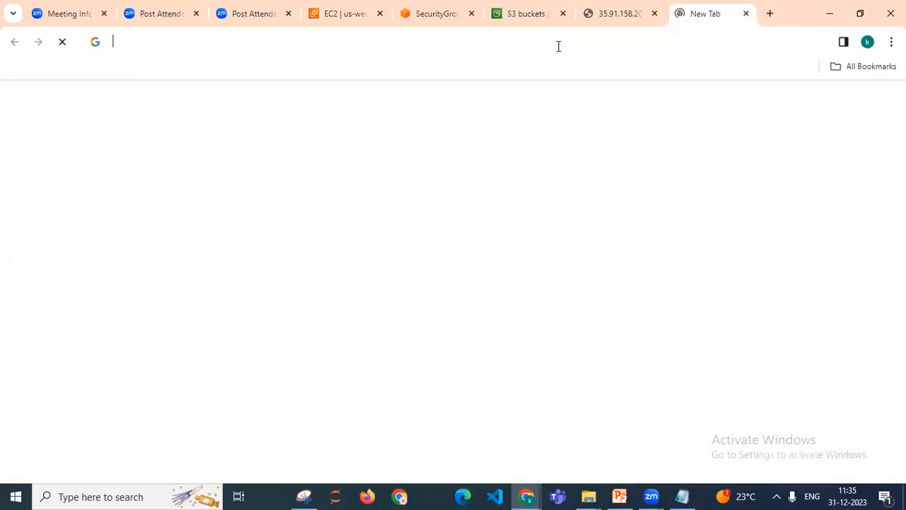
{"action": "key", "text": "ctrl+v"}
{"action": "key", "text": "Return"}
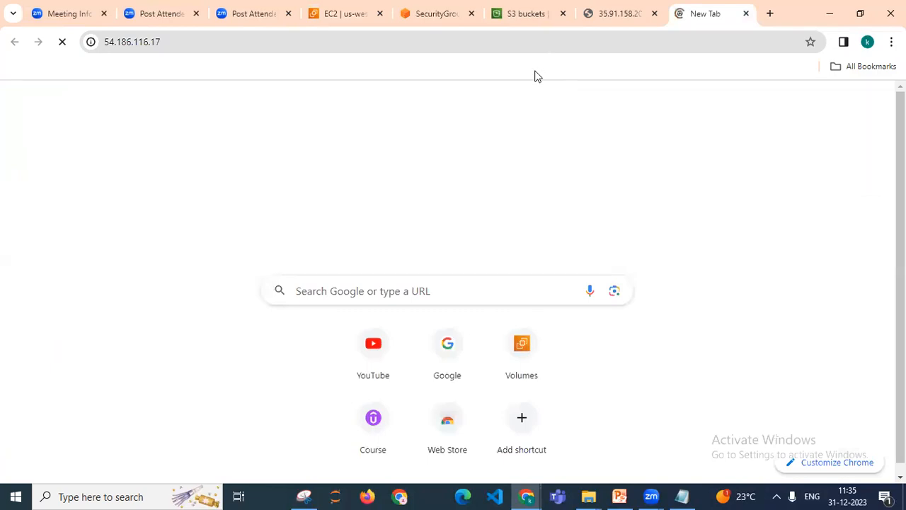
Step: Reload the page at 54.186.116.17 to retry reaching the web-instance-1a server
{"action": "left_click", "coordinate": [497, 46]}
{"action": "key", "text": "Return"}
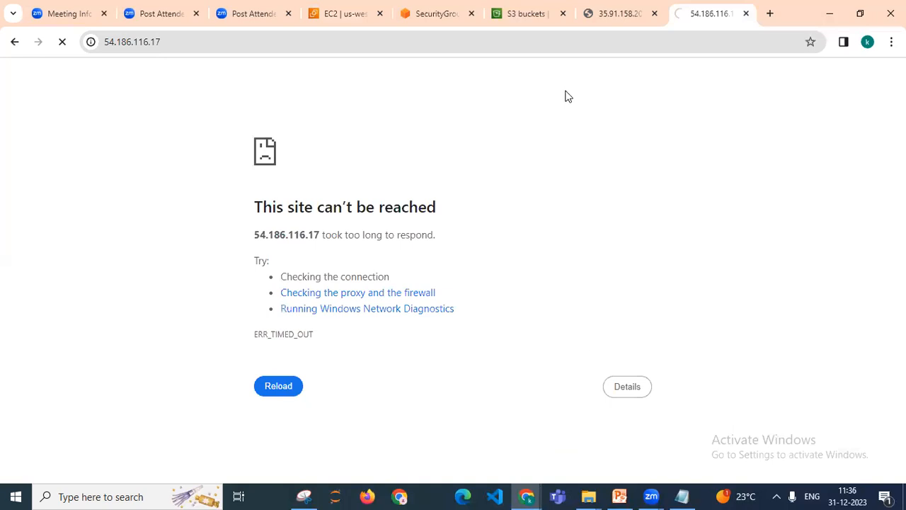
{"action": "mouse_move", "coordinate": [343, 13]}
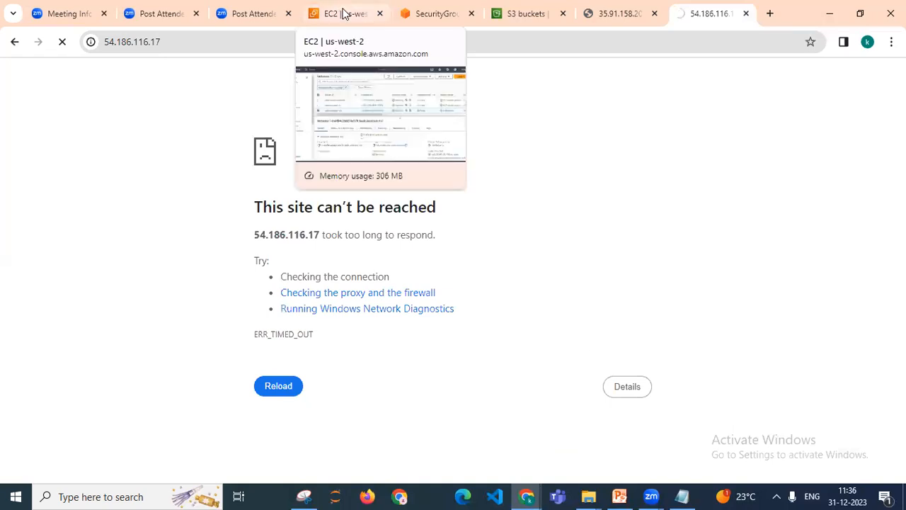
{"action": "left_click", "coordinate": [298, 46]}
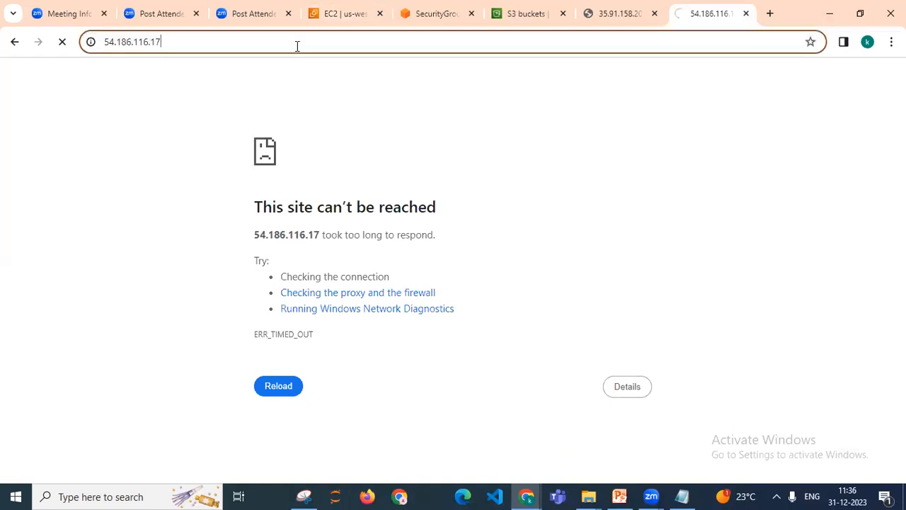
{"action": "key", "text": "F5"}
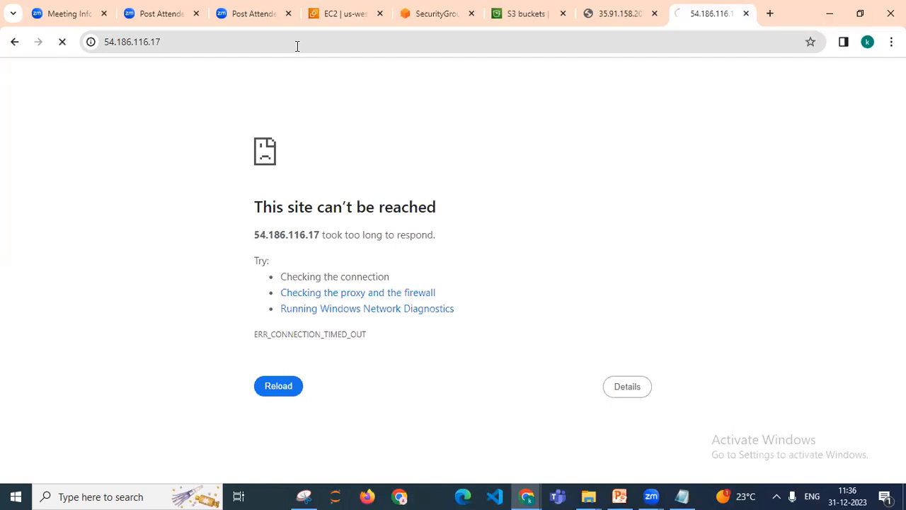
Step: Copy the public IPv4 address 35.85.63.192 of web-instance-1b from EC2 and open it in a new browser tab
{"action": "left_click", "coordinate": [352, 14]}
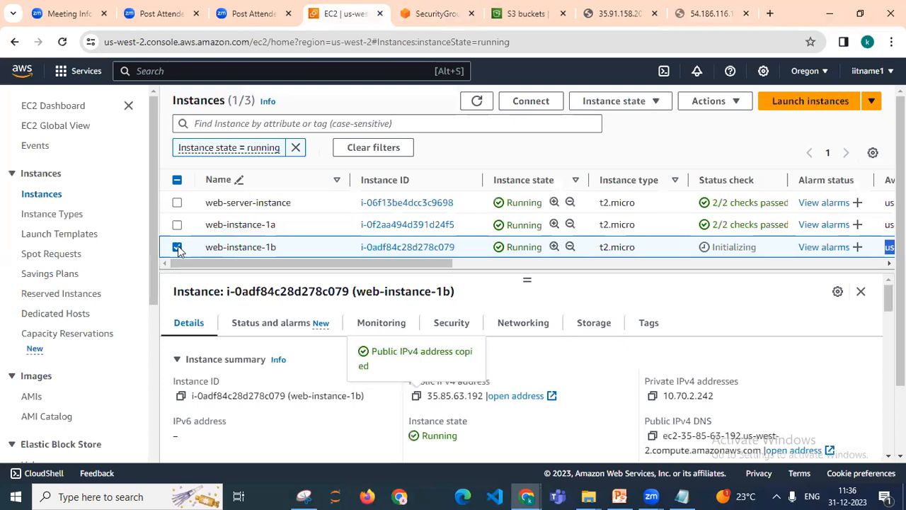
{"action": "left_click", "coordinate": [178, 246]}
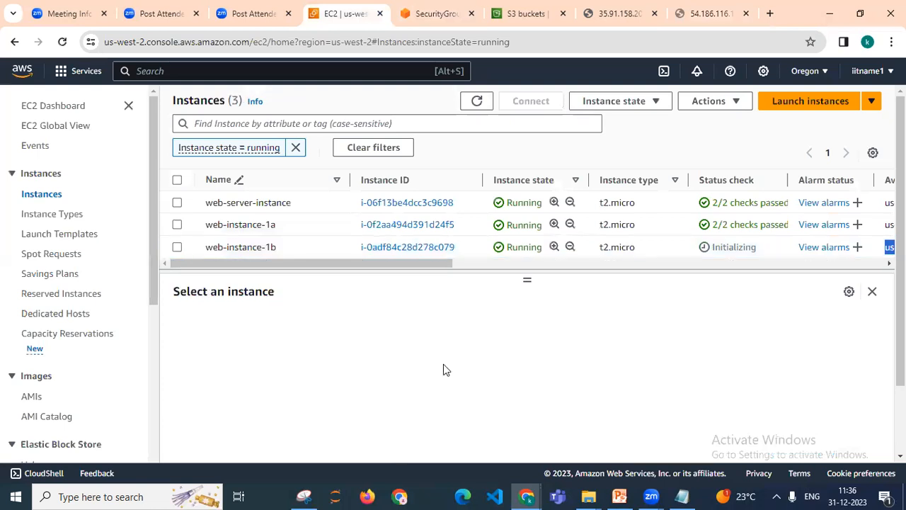
{"action": "left_click", "coordinate": [416, 396]}
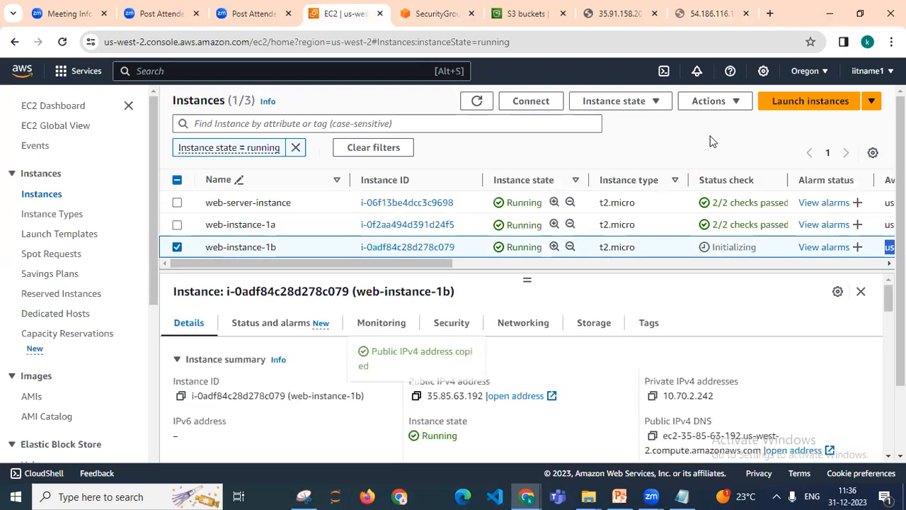
{"action": "left_click", "coordinate": [772, 13]}
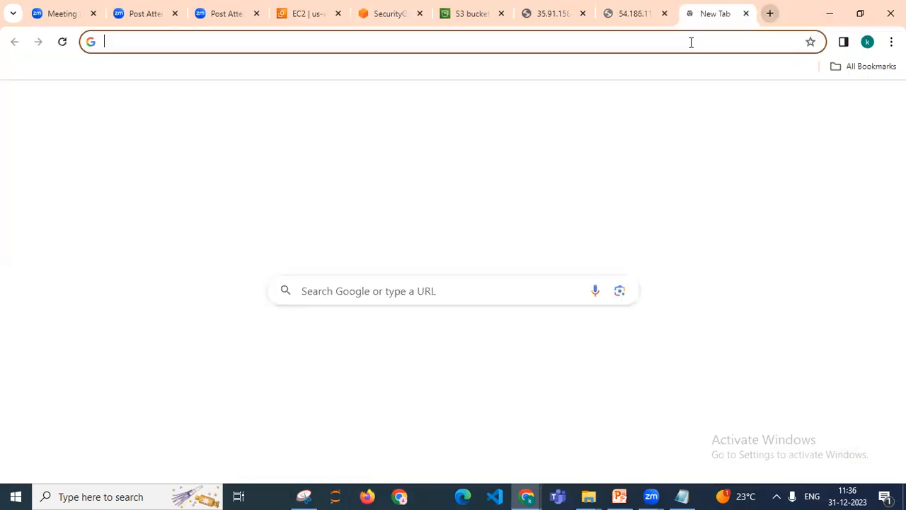
{"action": "left_click", "coordinate": [691, 42]}
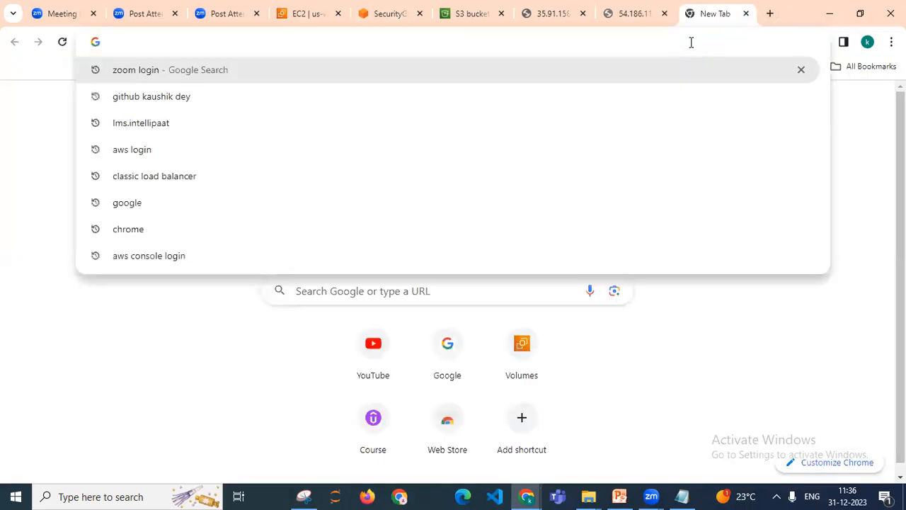
{"action": "key", "text": "ctrl+v"}
{"action": "key", "text": "Return"}
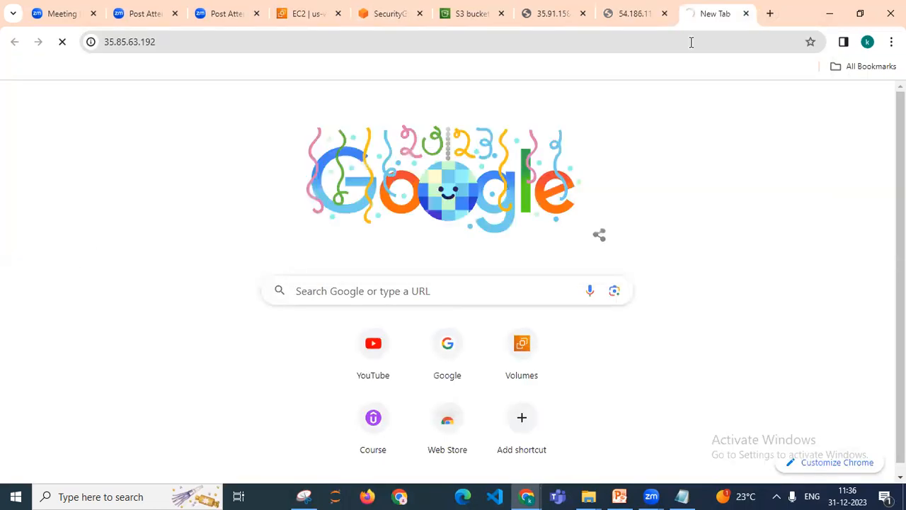